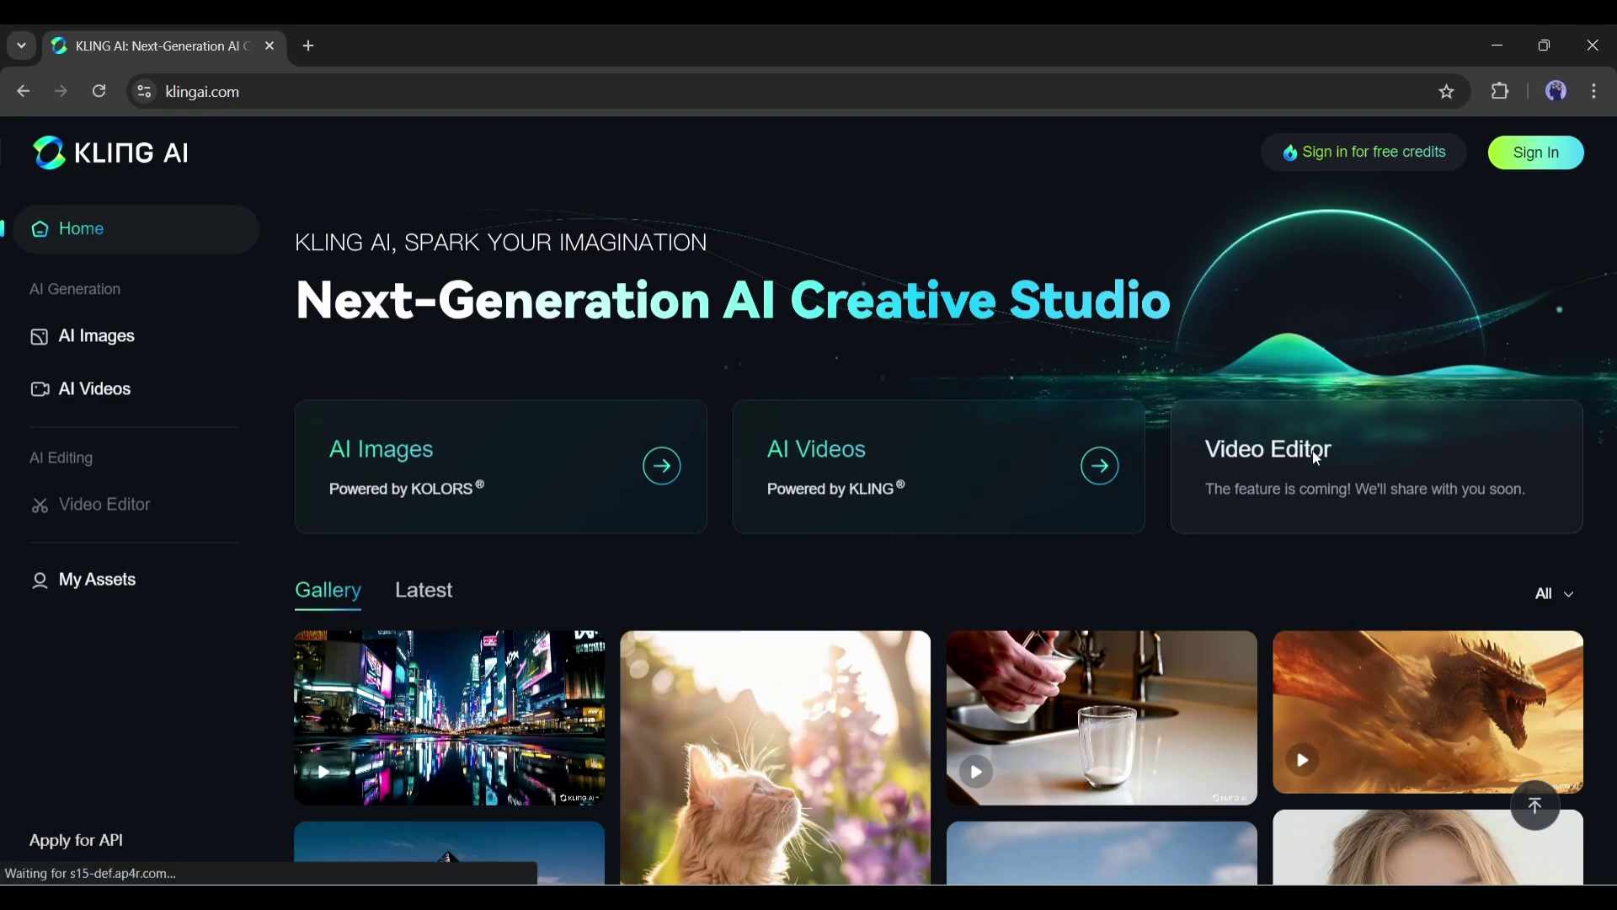
Browse the gallery, then sign in via 'Sign in for free credits' to reach 652 credits on Standard.
scroll(968, 523, down, 5)
scroll(989, 536, down, 10)
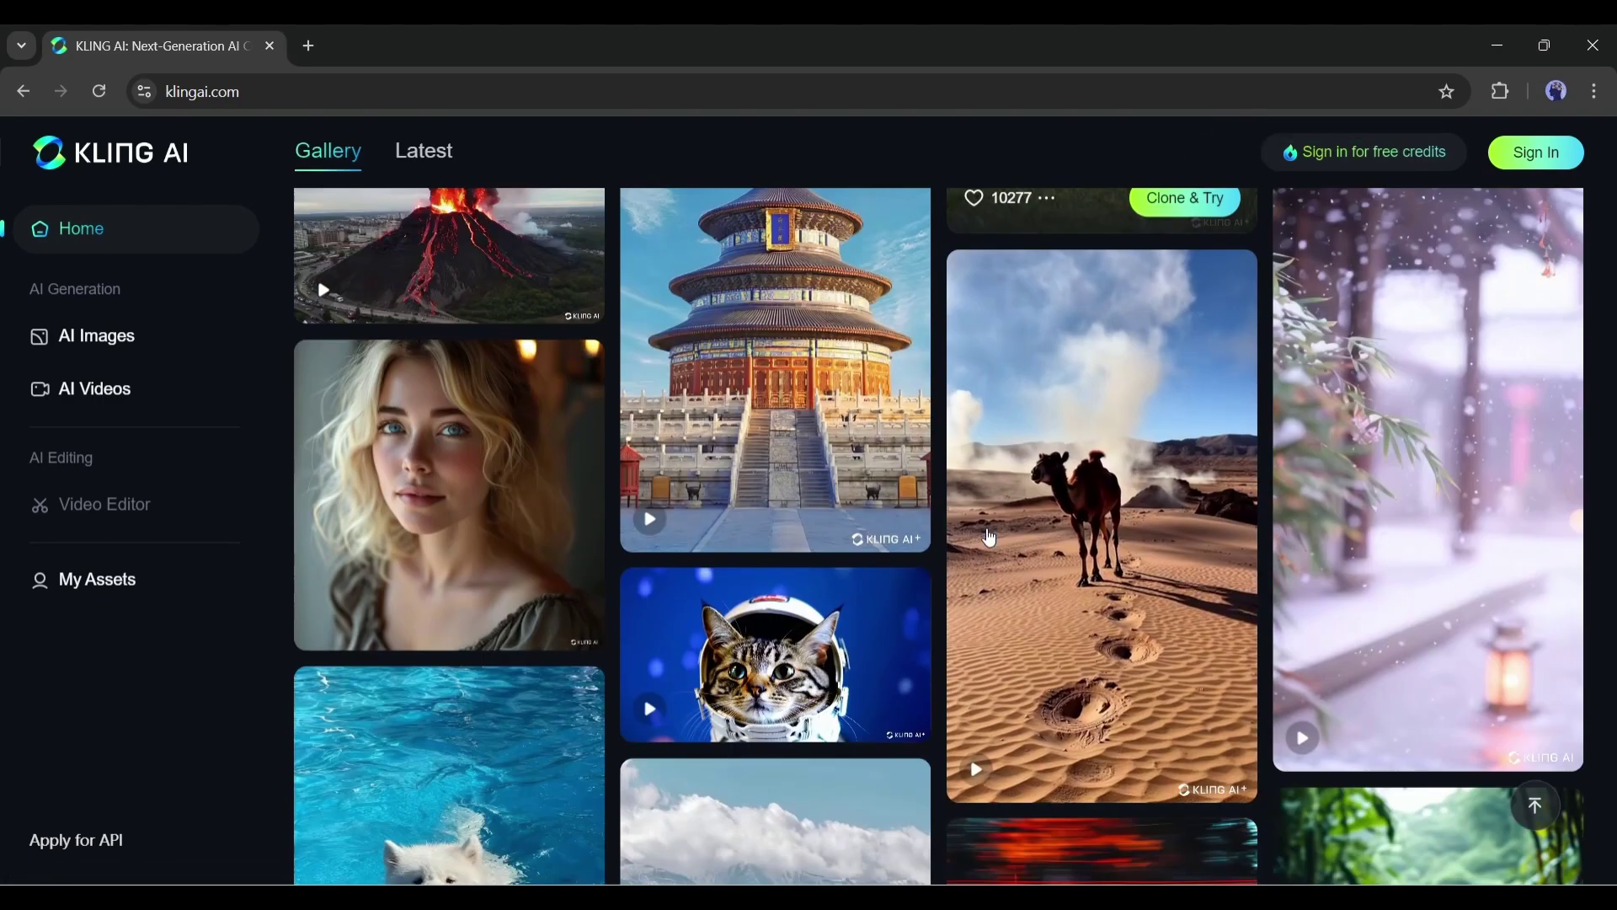
scroll(1394, 459, down, 3)
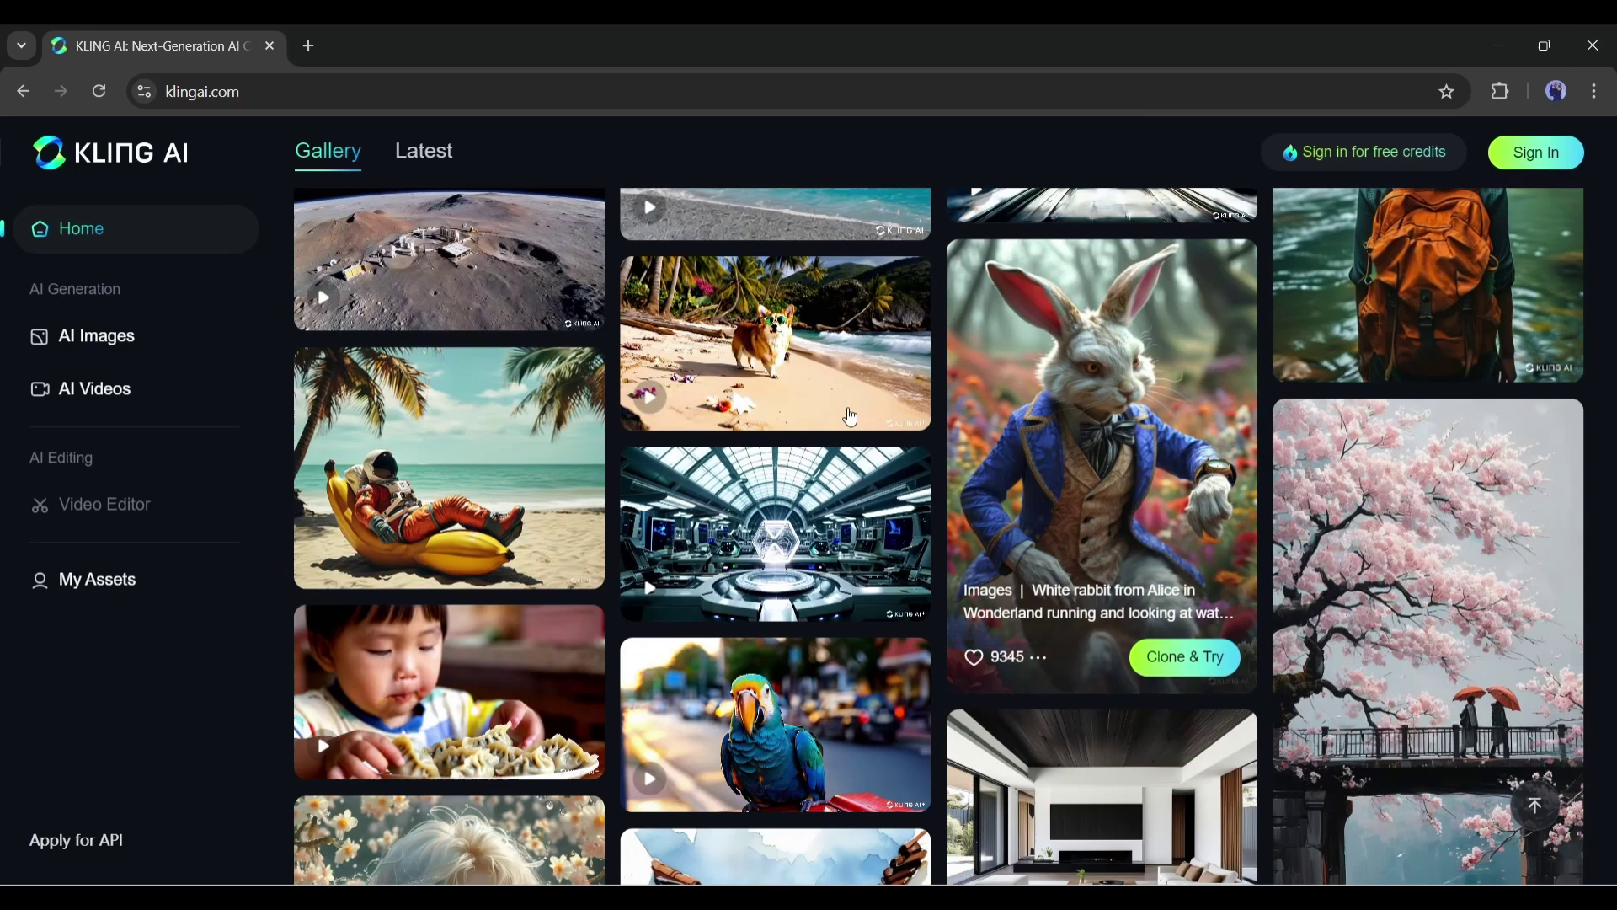
scroll(1202, 473, down, 8)
scroll(1202, 474, up, 15)
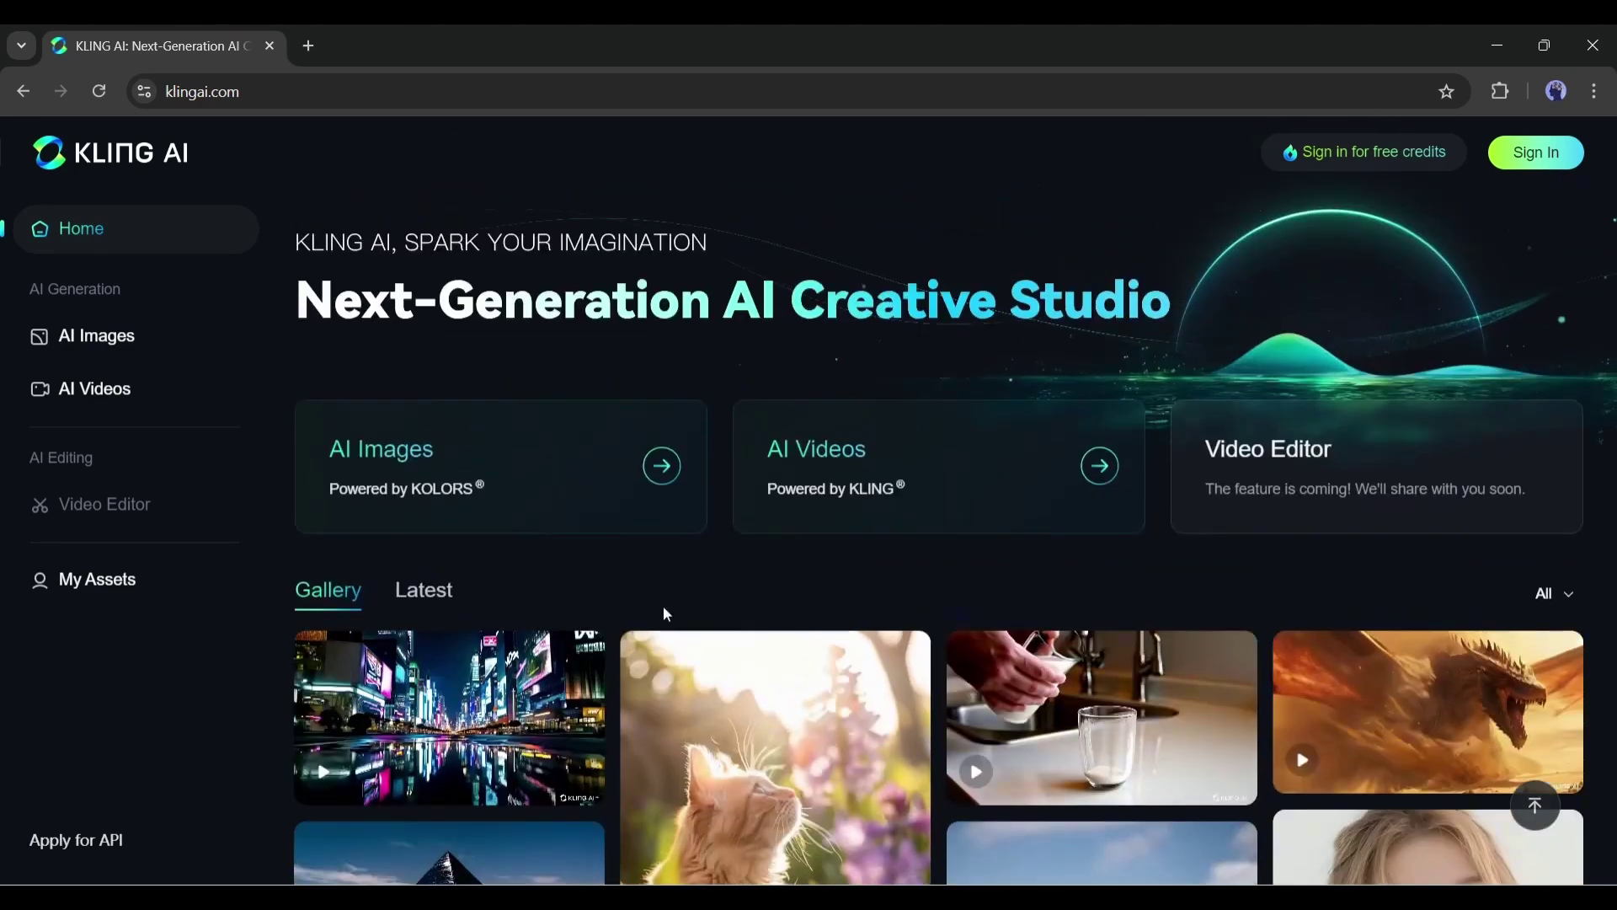
click(1358, 157)
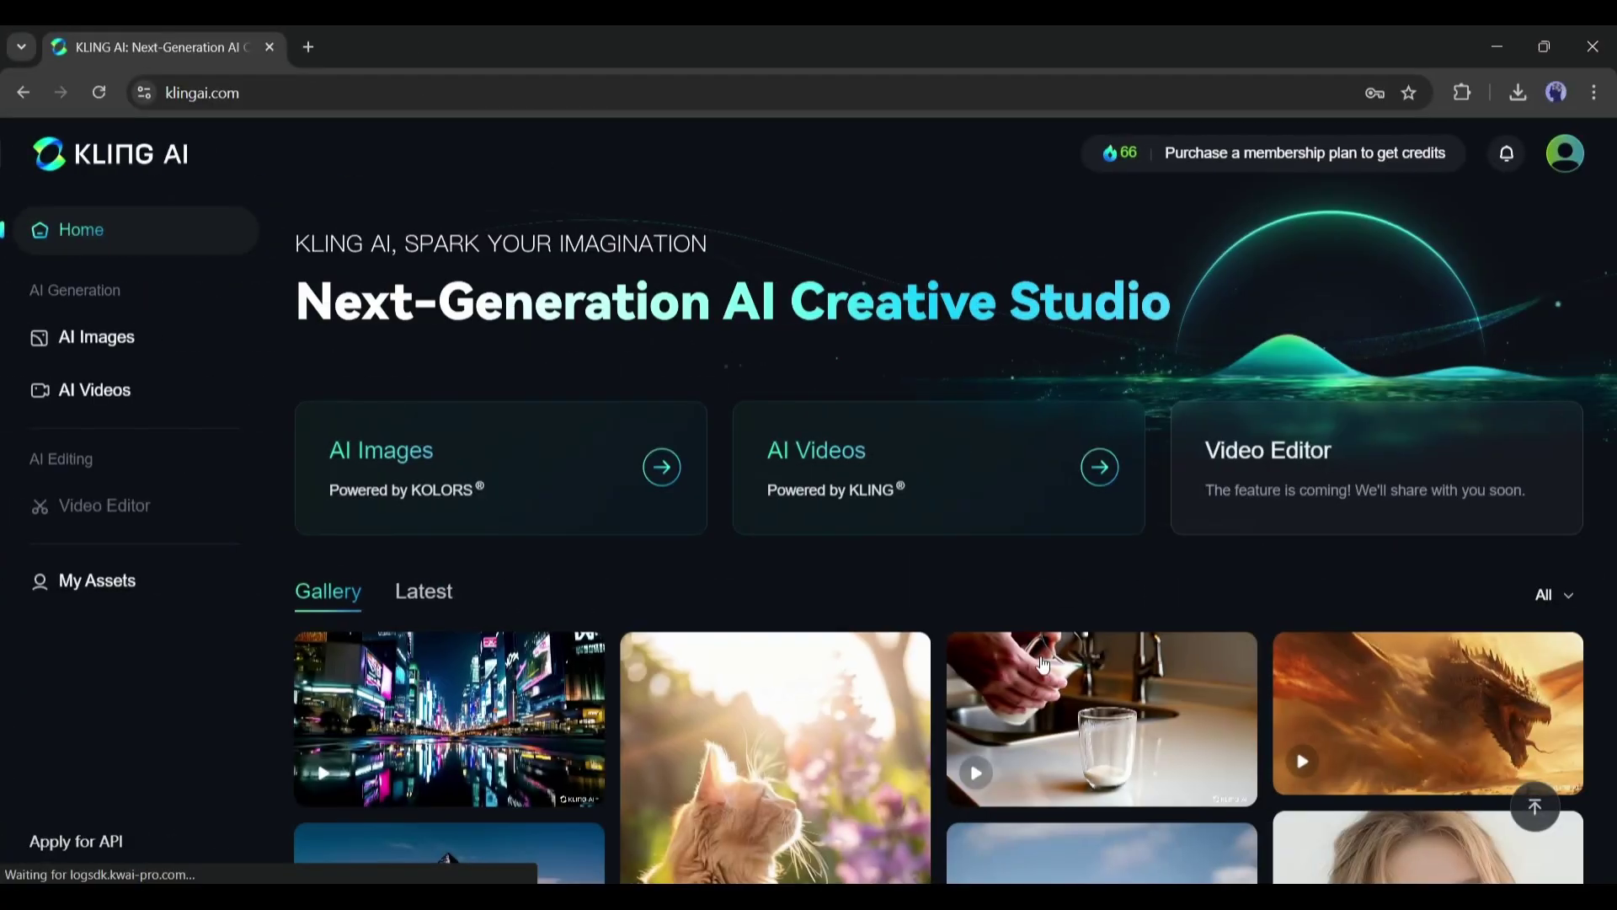
mouse_move(1128, 169)
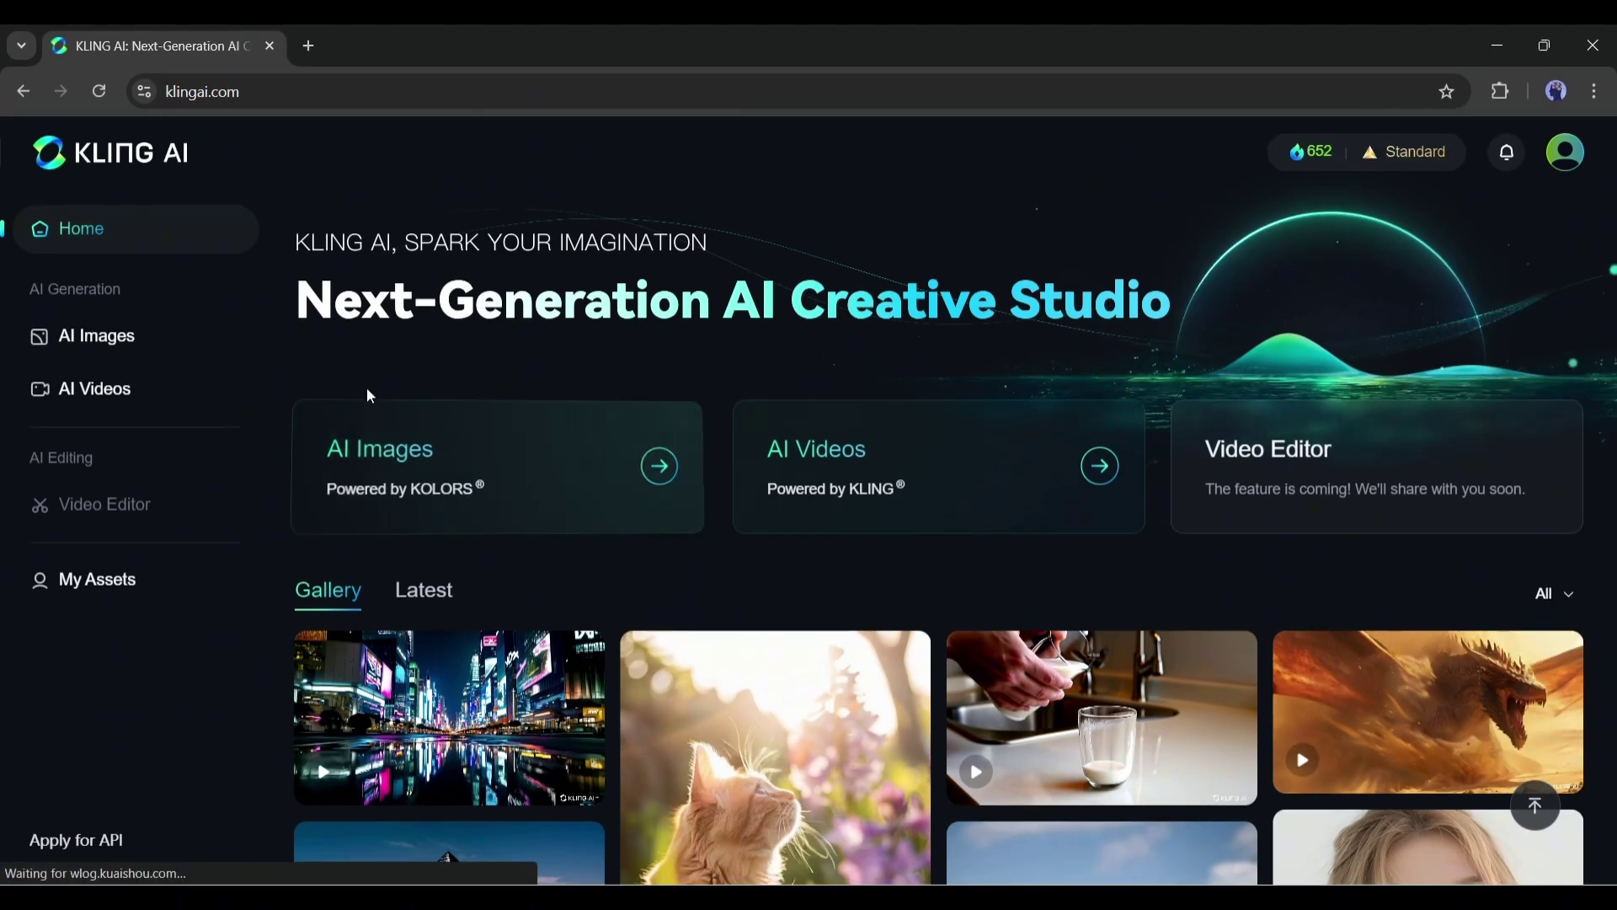
Open AI Videos and enter the prompt 'A Majestic lion walking in a lush jungle'.
click(876, 486)
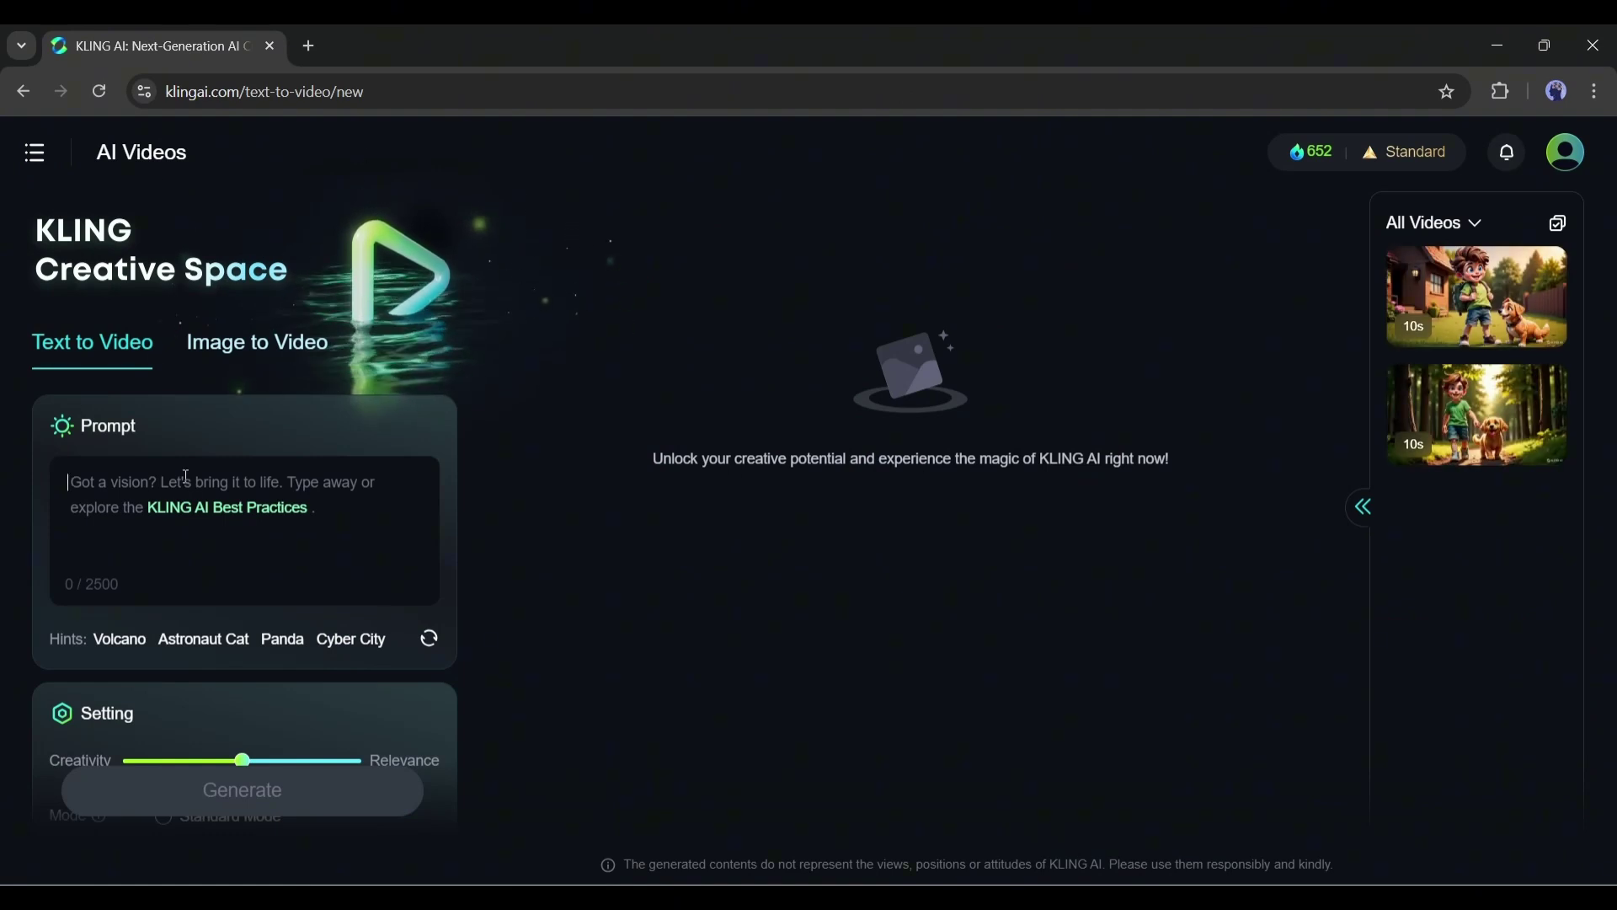
click(118, 474)
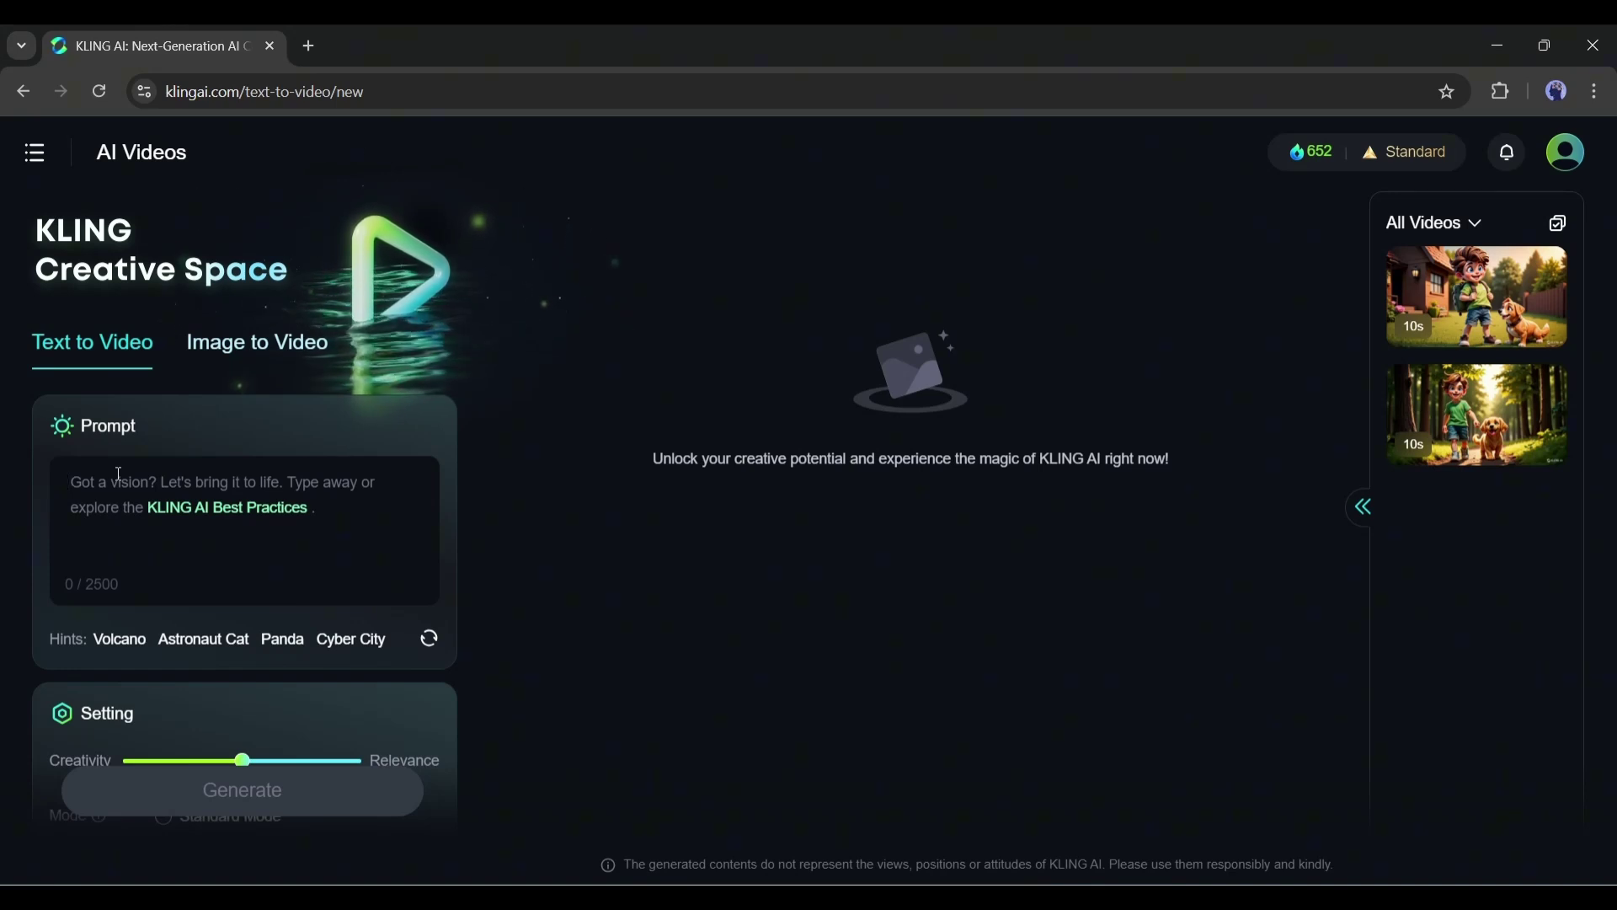
text(A Majestic lion )
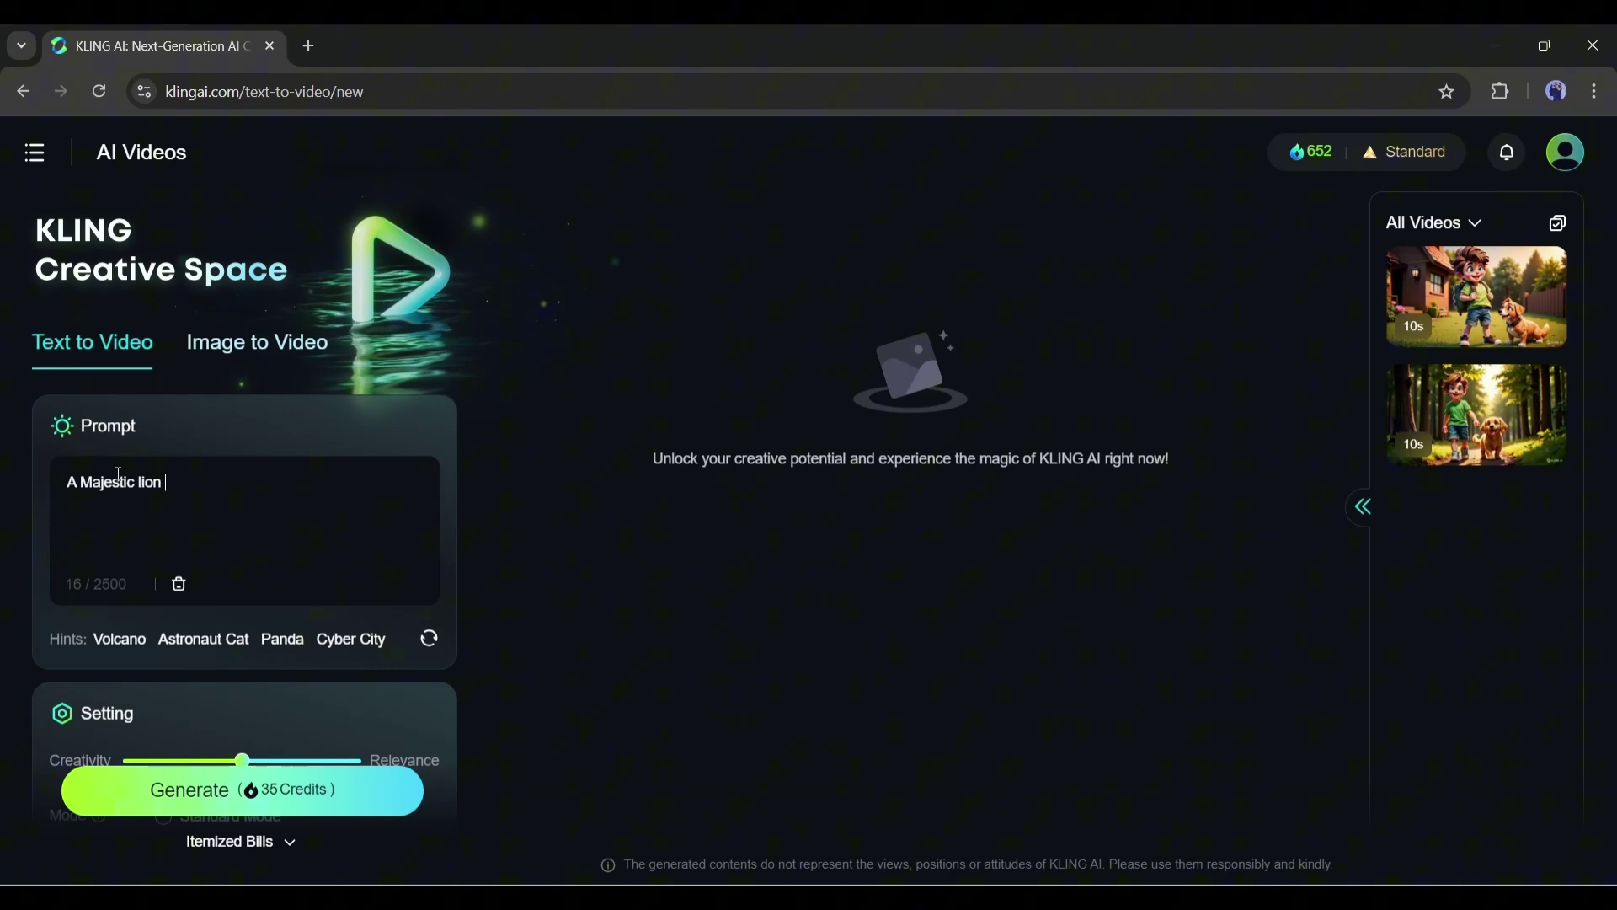
text(walking in a lush jungle)
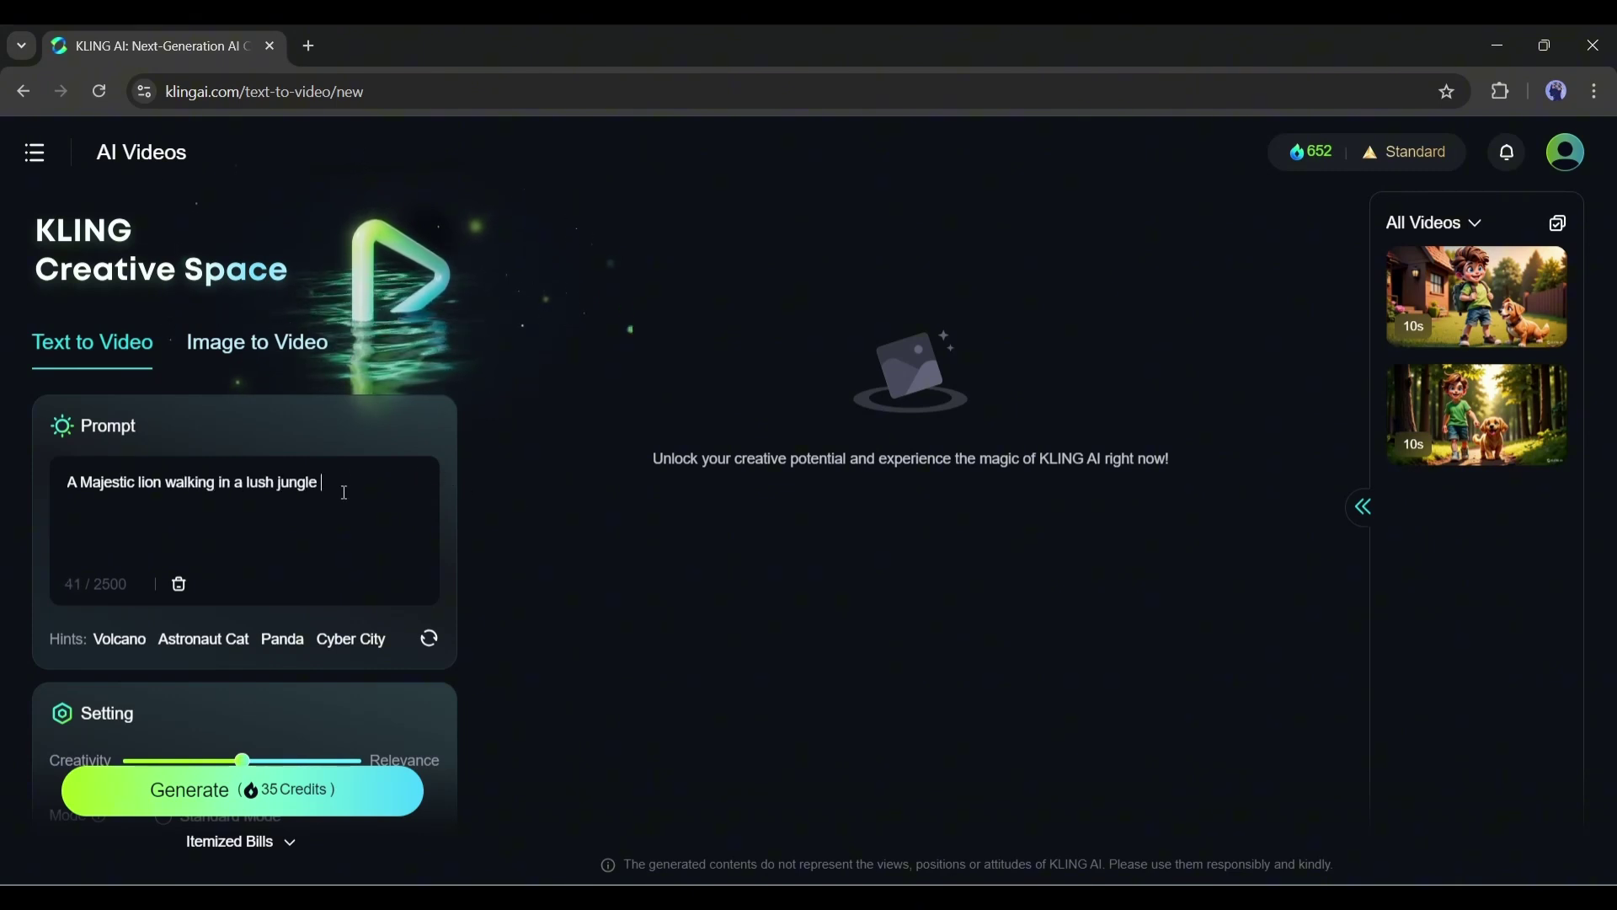
Nudge the Creativity slider, then view membership pricing: Standard $8.8, Pro $12.88, Premier $28.88.
scroll(362, 471, down, 1)
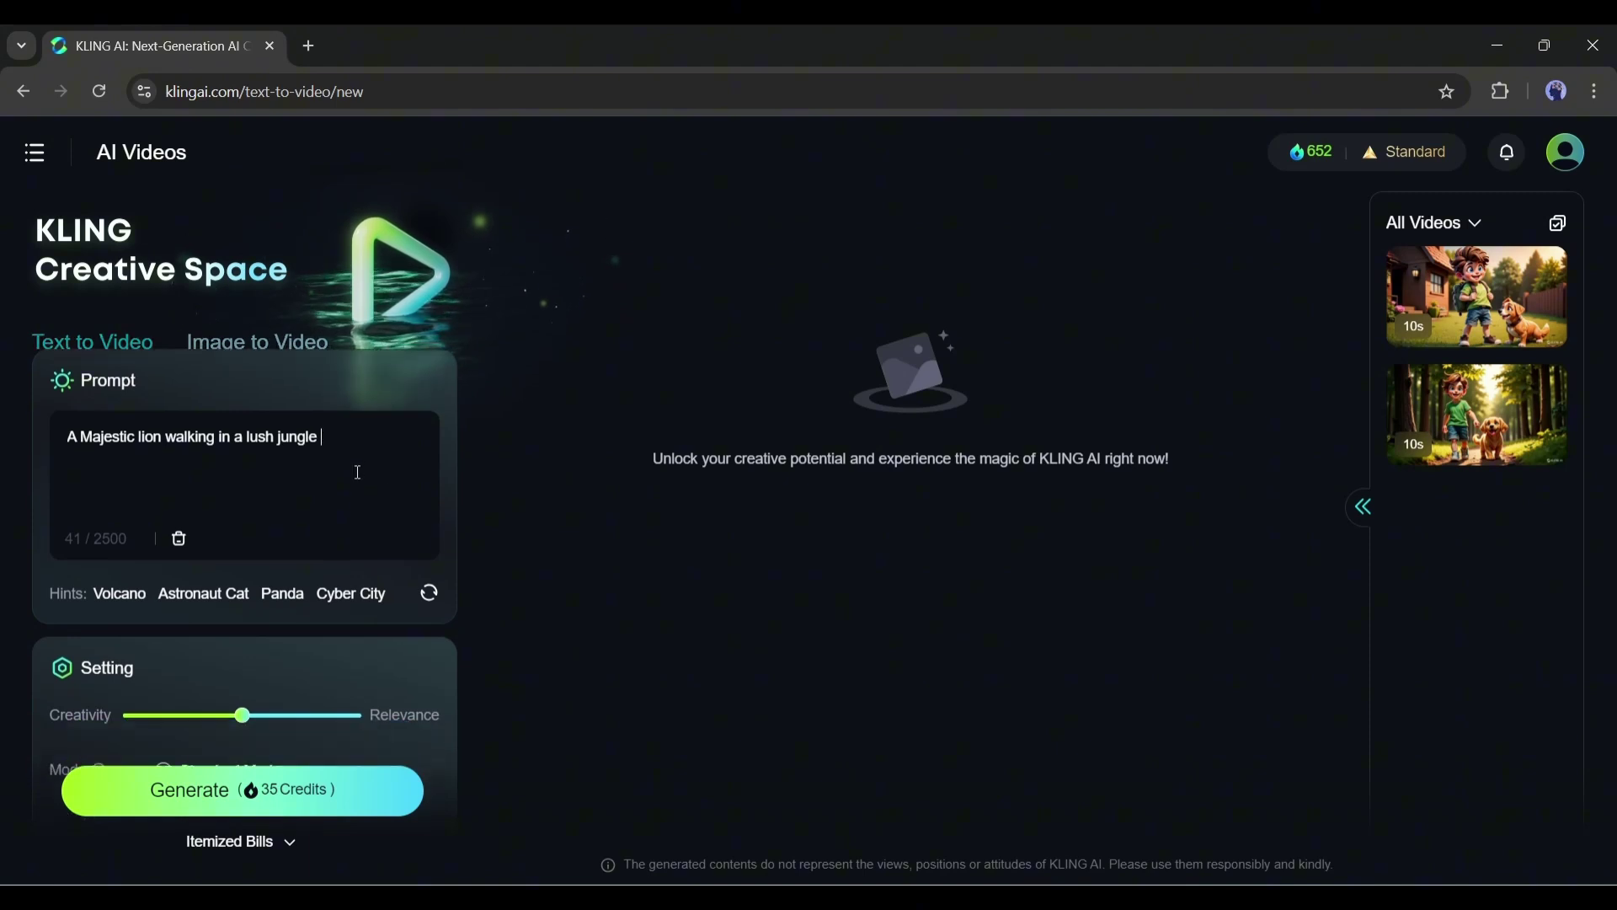
scroll(358, 472, down, 2)
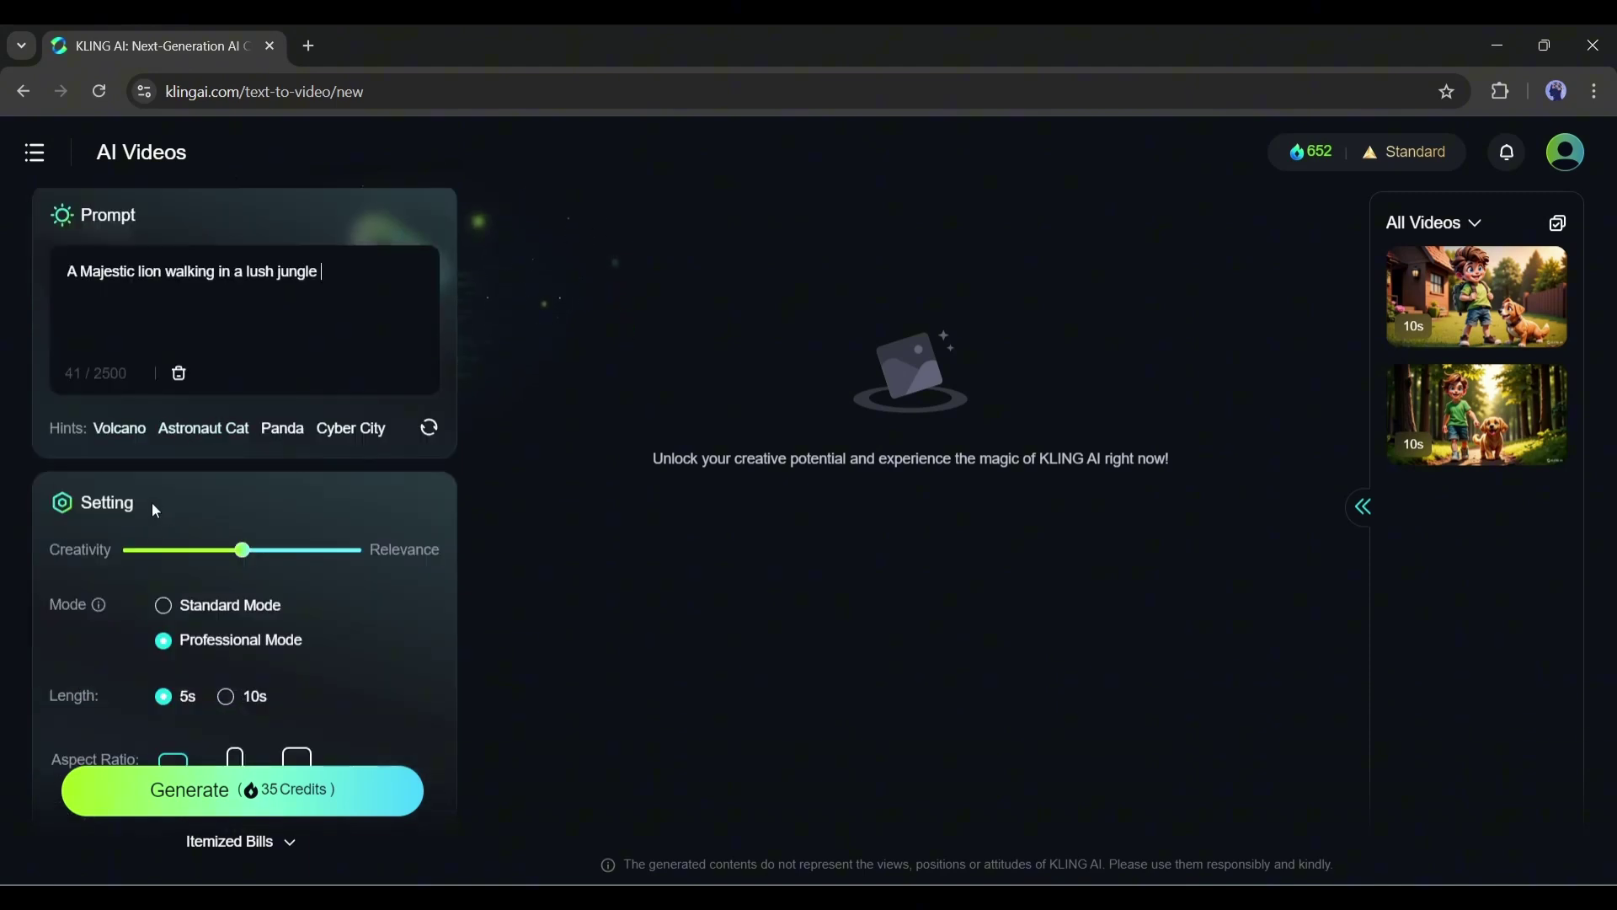
scroll(182, 508, down, 1)
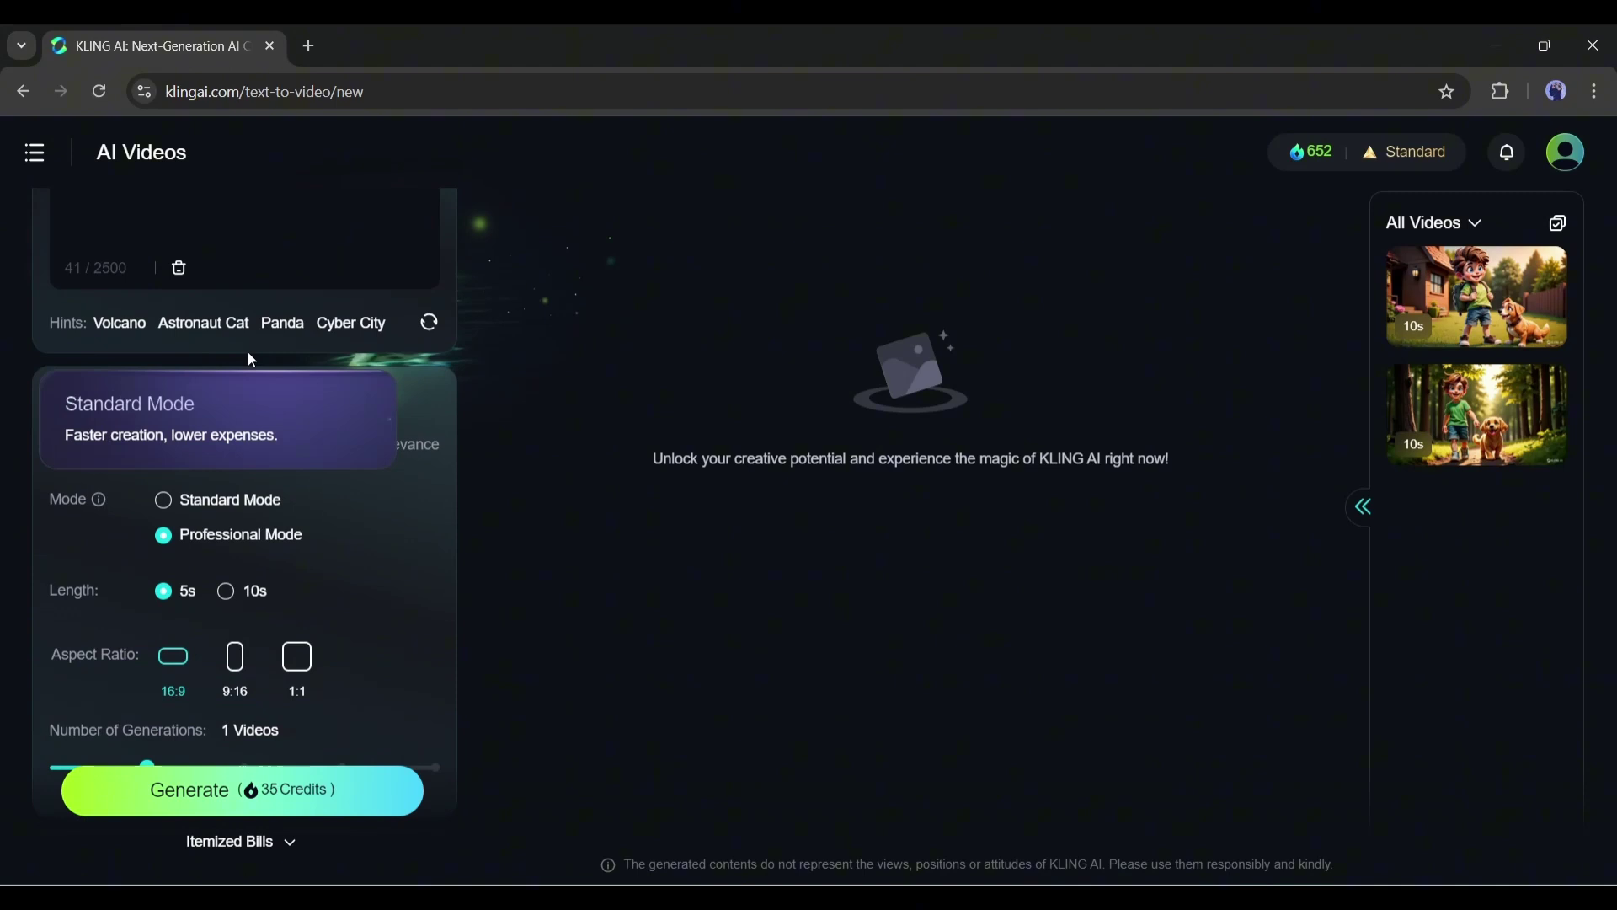
mouse_move(243, 452)
mouse_down()
mouse_move(112, 451)
mouse_move(356, 458)
mouse_move(240, 455)
mouse_up()
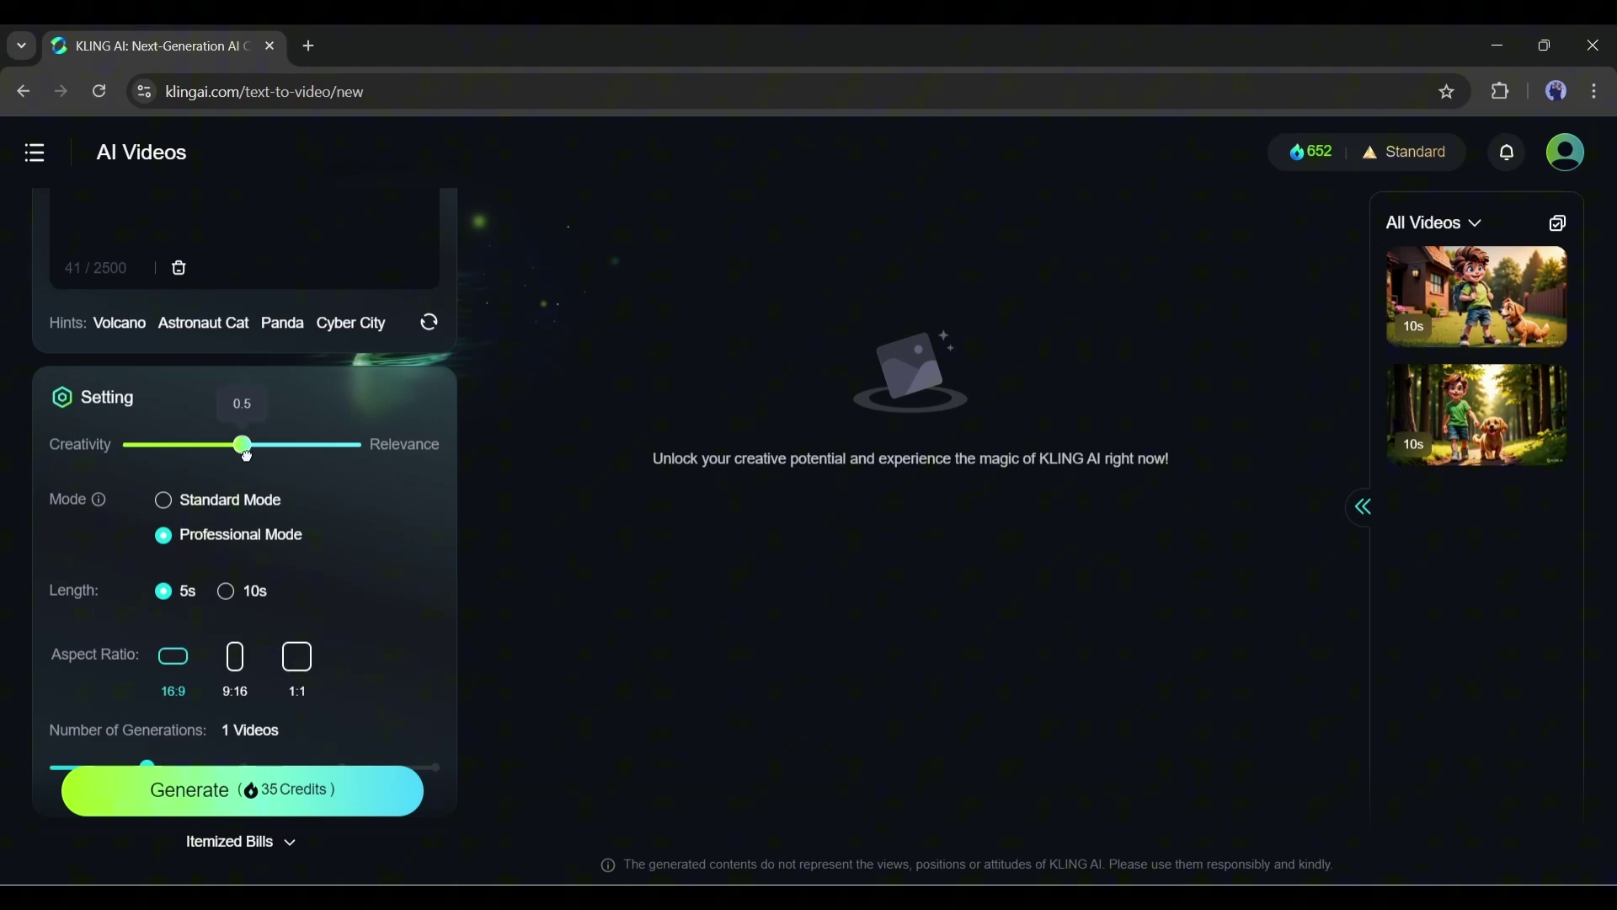
scroll(355, 488, down, 2)
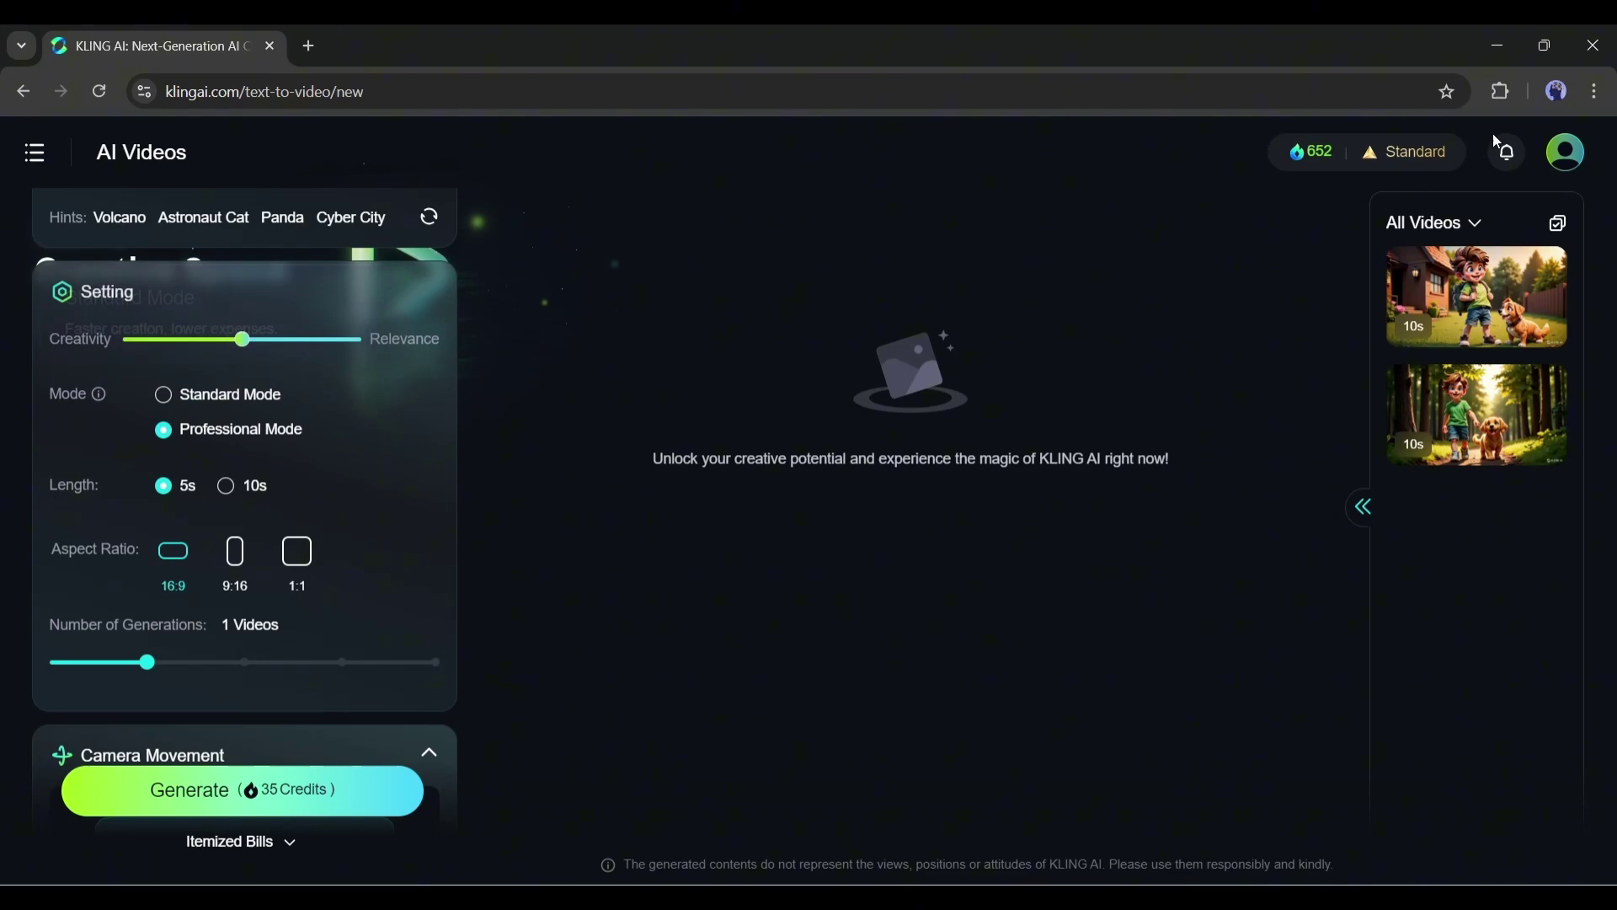
click(1407, 152)
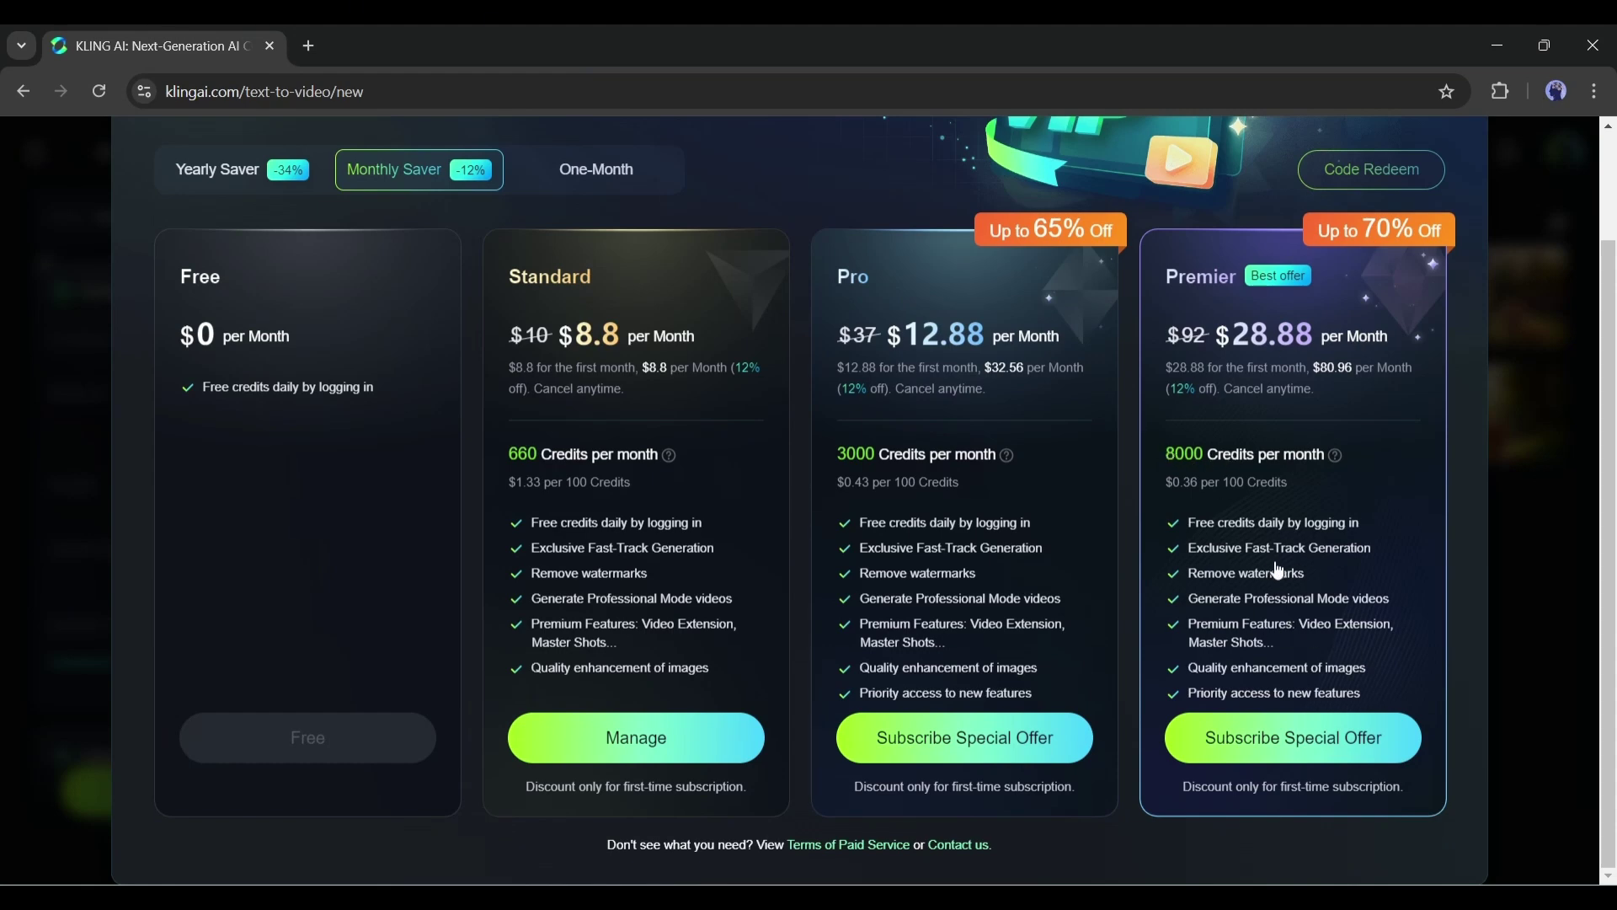
Scroll through the membership pricing dialog and close it to return to the lion video settings.
scroll(1019, 302, up, 1)
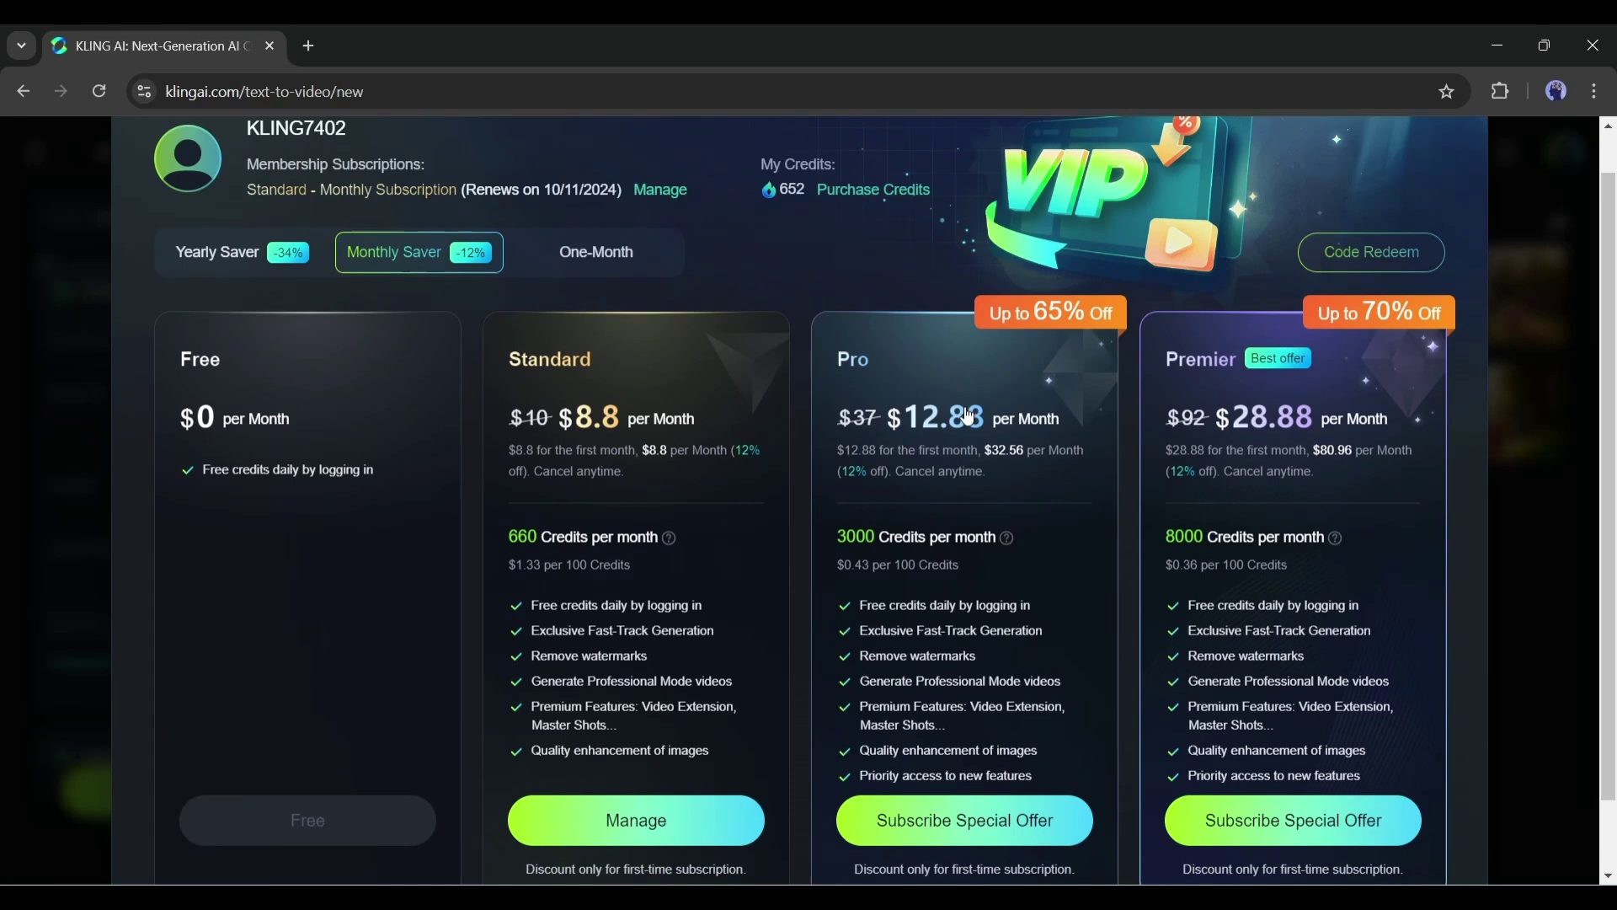
scroll(968, 416, down, 1)
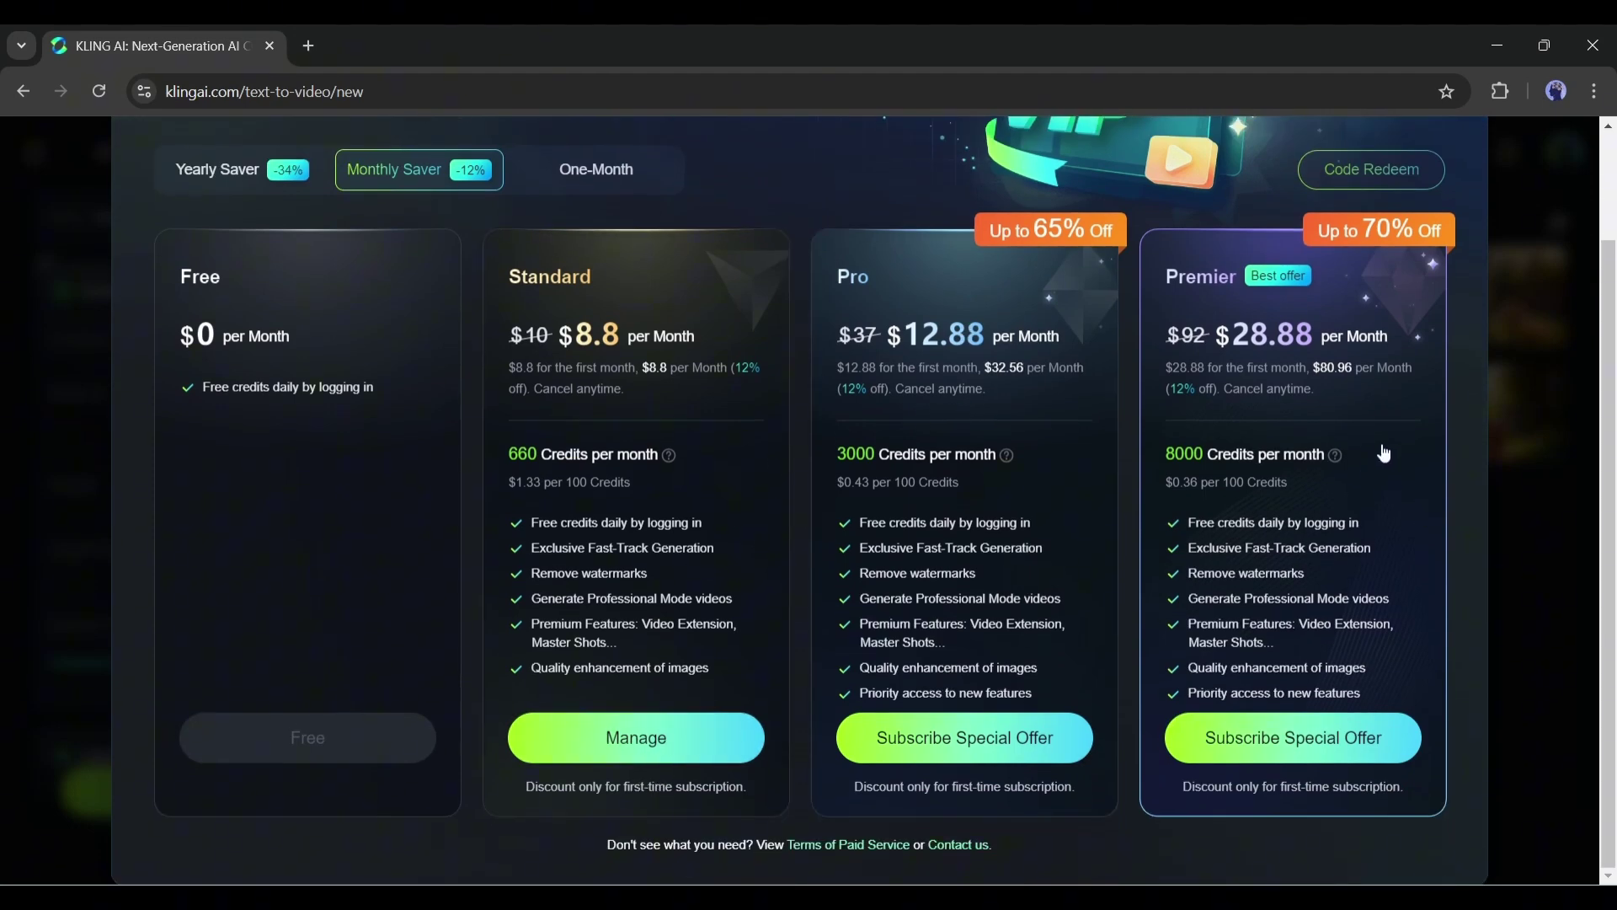
scroll(1384, 453, up, 2)
click(1451, 153)
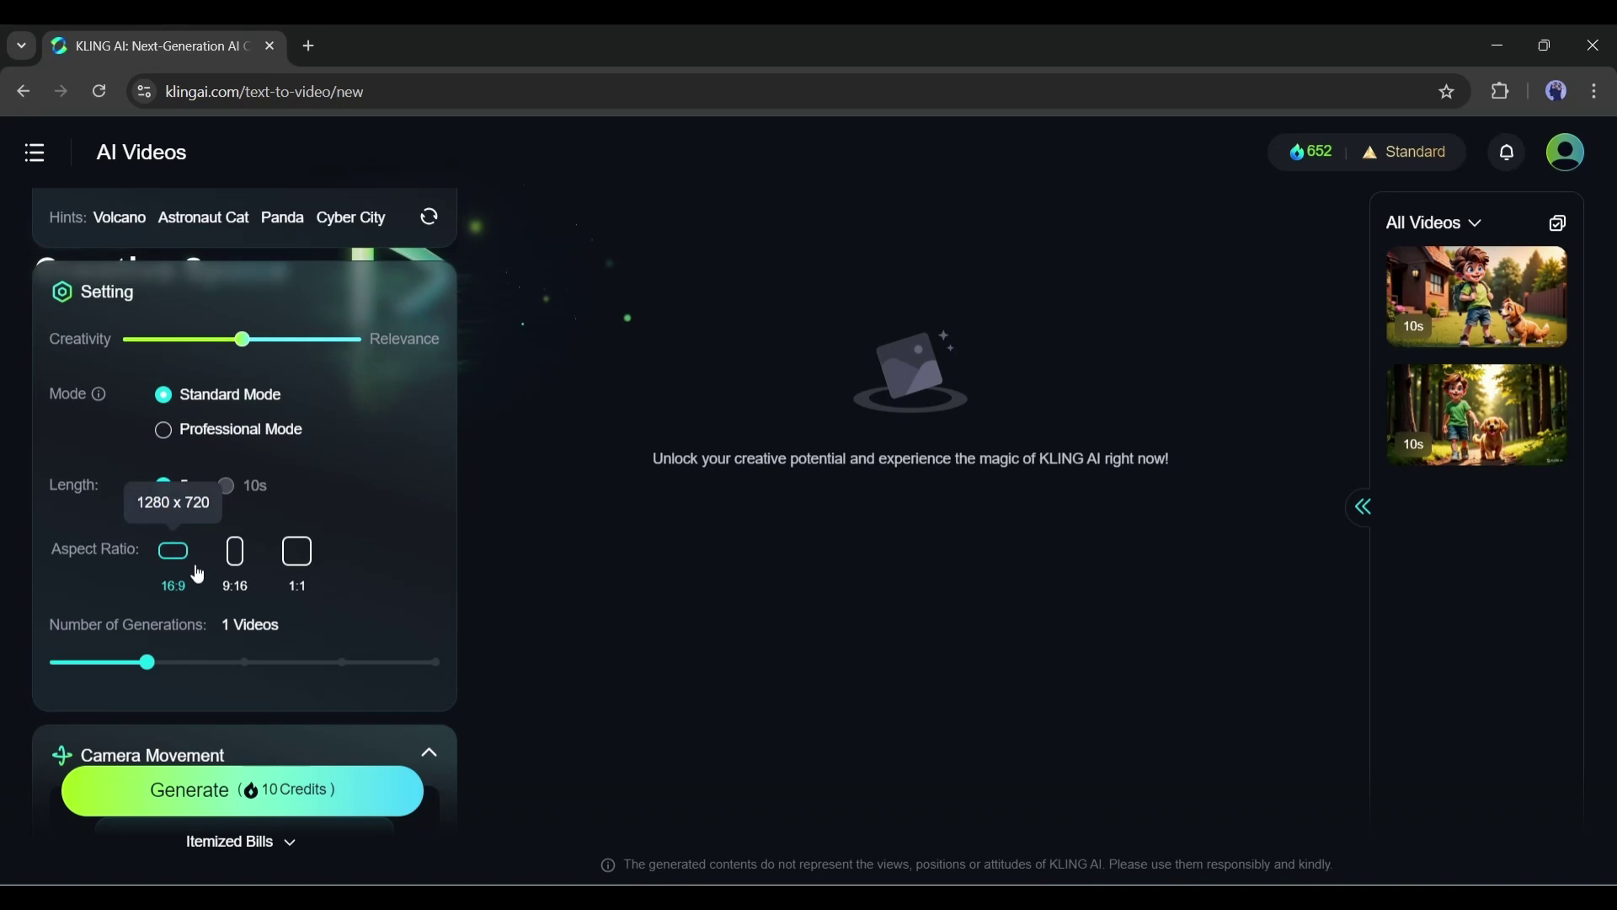
Try 9:16, then settle on a 16:9 aspect ratio with 2 generations for 20 credits.
click(235, 557)
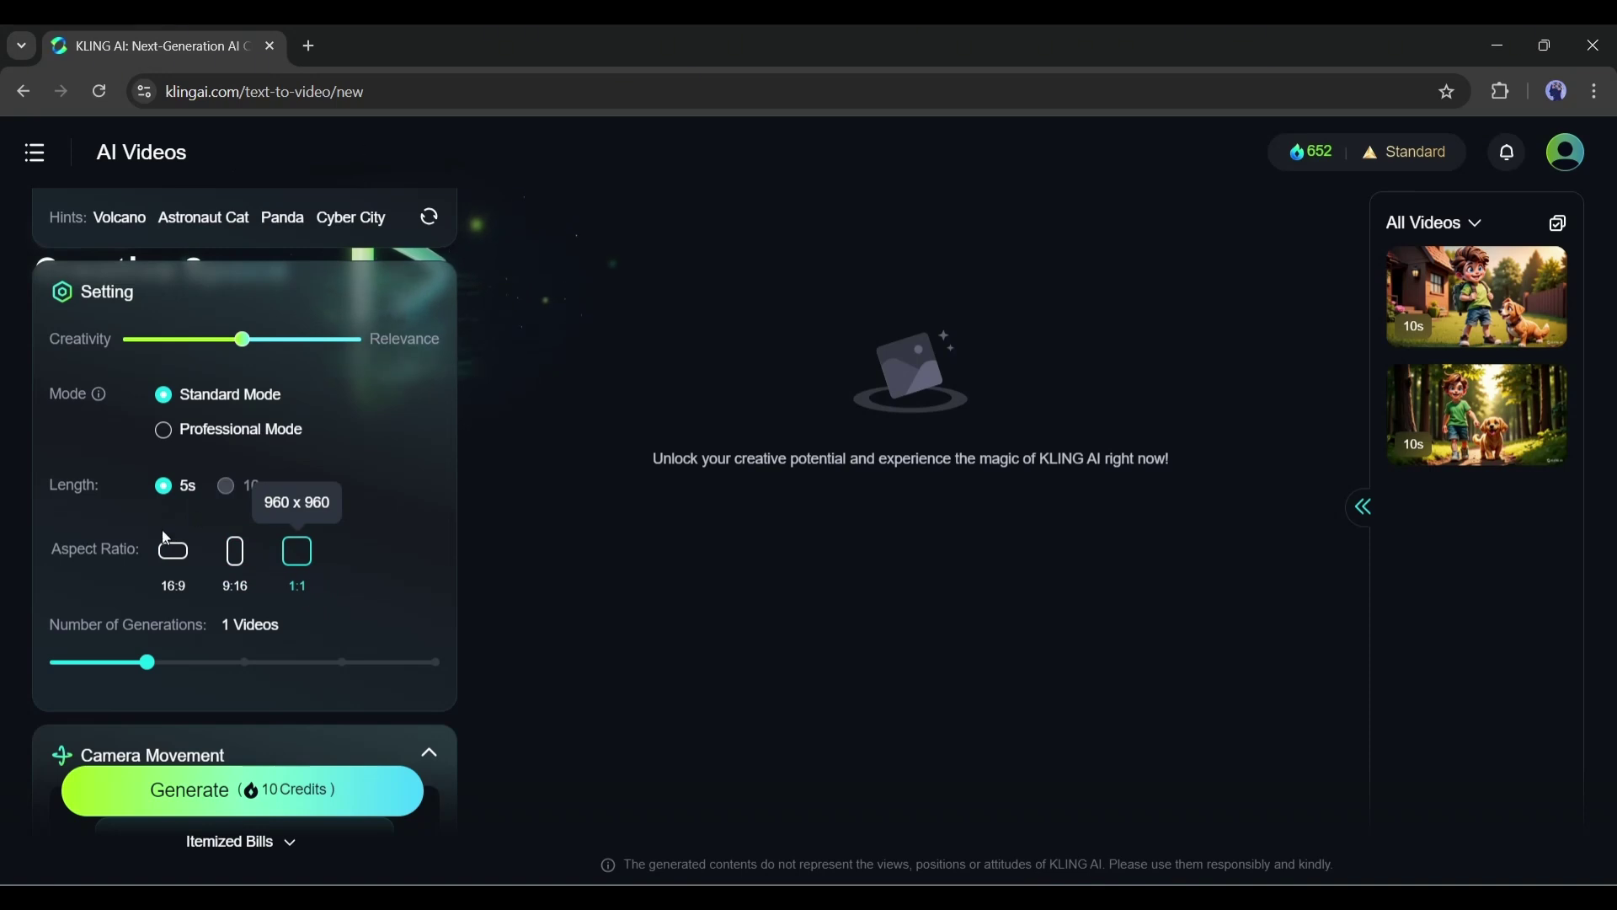
click(195, 554)
scroll(240, 583, down, 1)
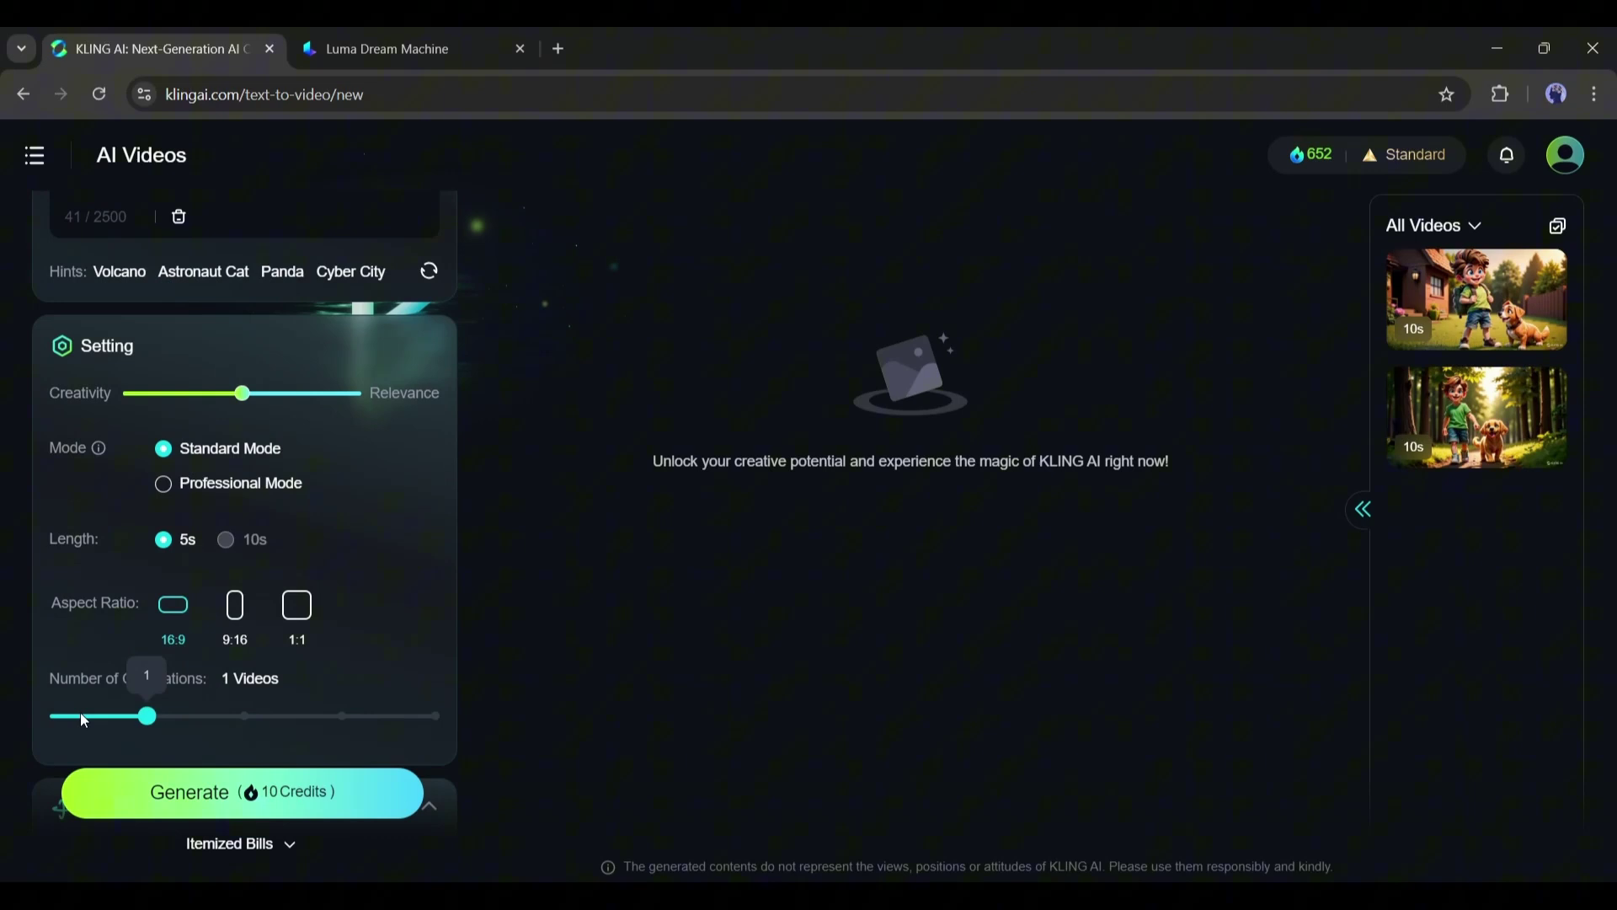
mouse_move(156, 713)
mouse_down()
mouse_move(468, 704)
mouse_move(137, 720)
mouse_up()
click(219, 723)
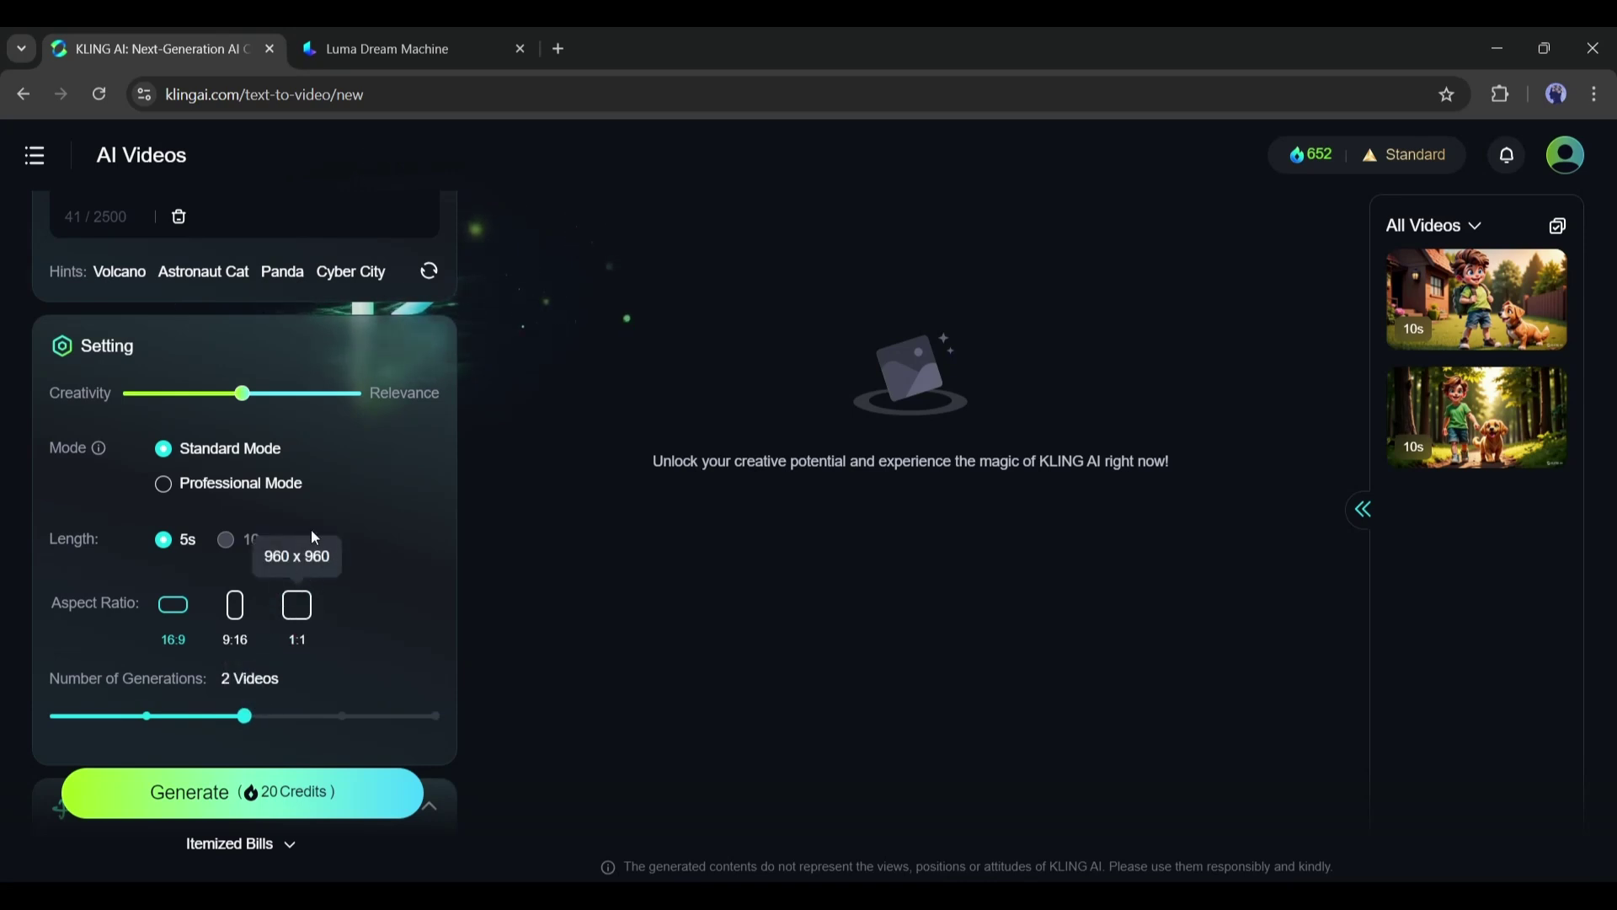
Experiment with camera control: horizontal at 10, then vertical, zoom, and pan at -10.
scroll(316, 602, down, 3)
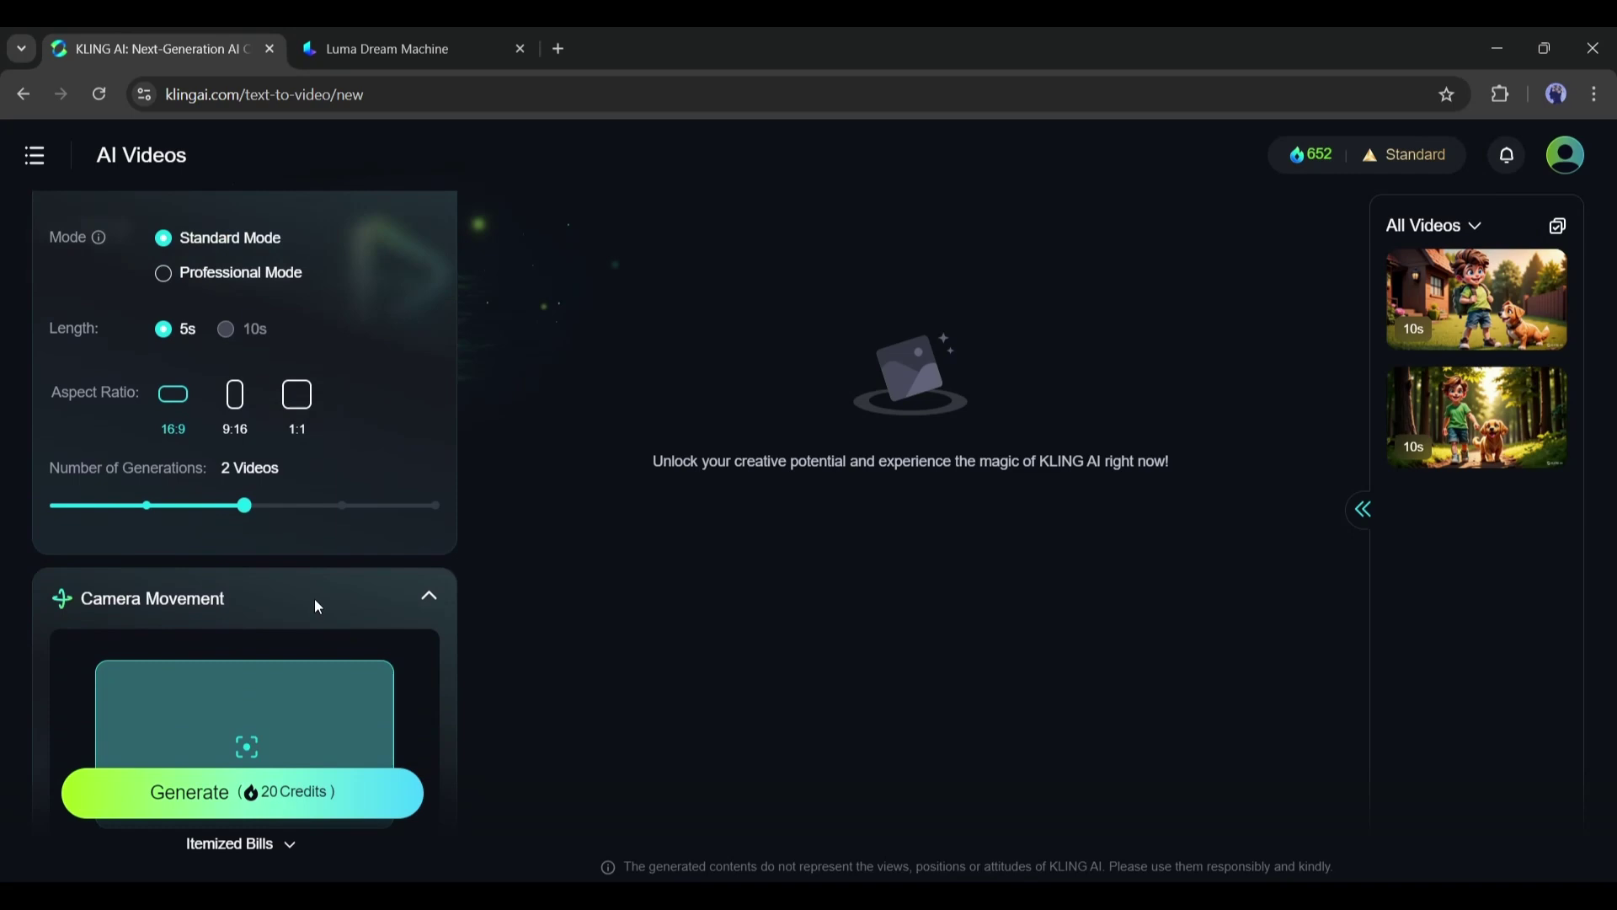
scroll(315, 598, down, 4)
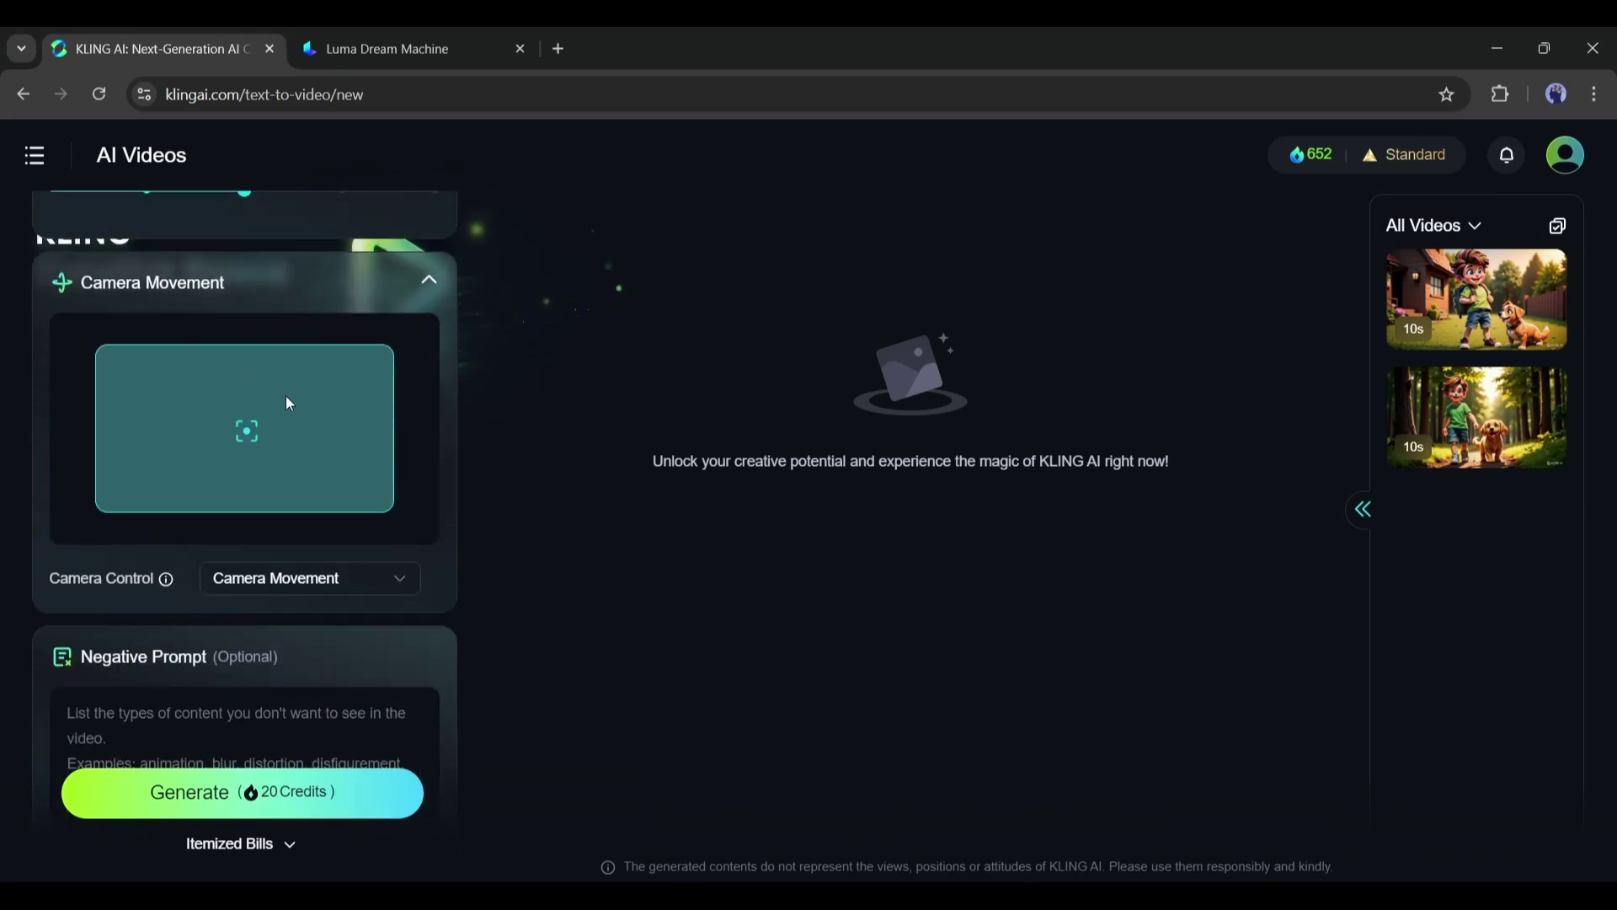
click(375, 590)
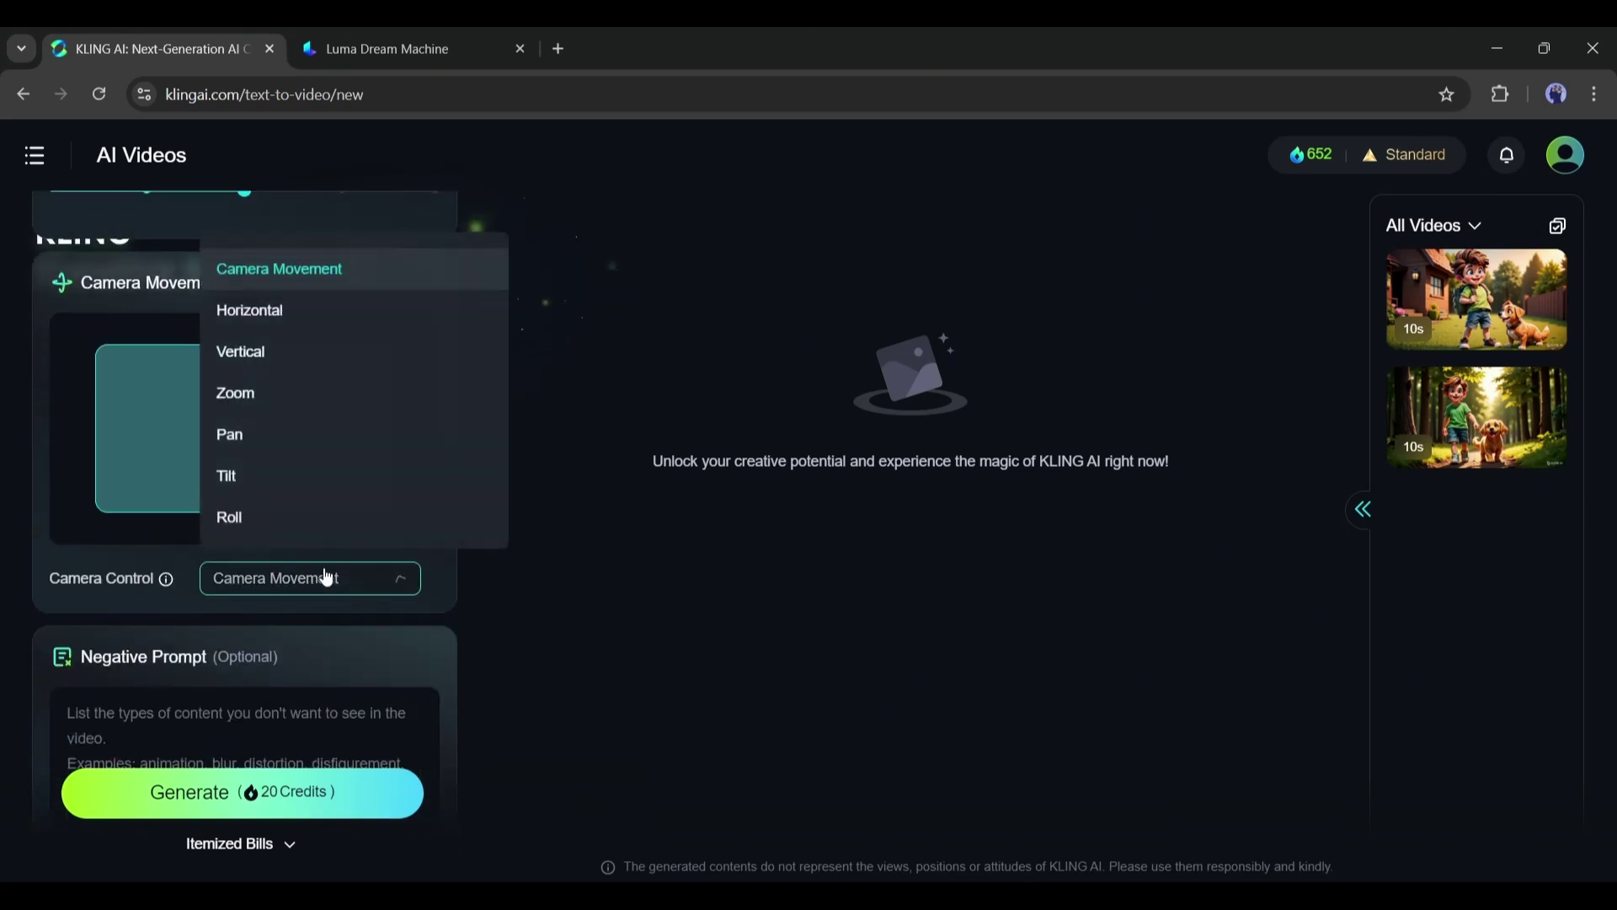
click(295, 314)
click(277, 578)
drag(266, 638, 109, 628)
click(289, 346)
click(278, 578)
click(289, 386)
click(330, 640)
click(278, 578)
click(289, 427)
Reset camera control back to plain Camera Movement.
click(345, 581)
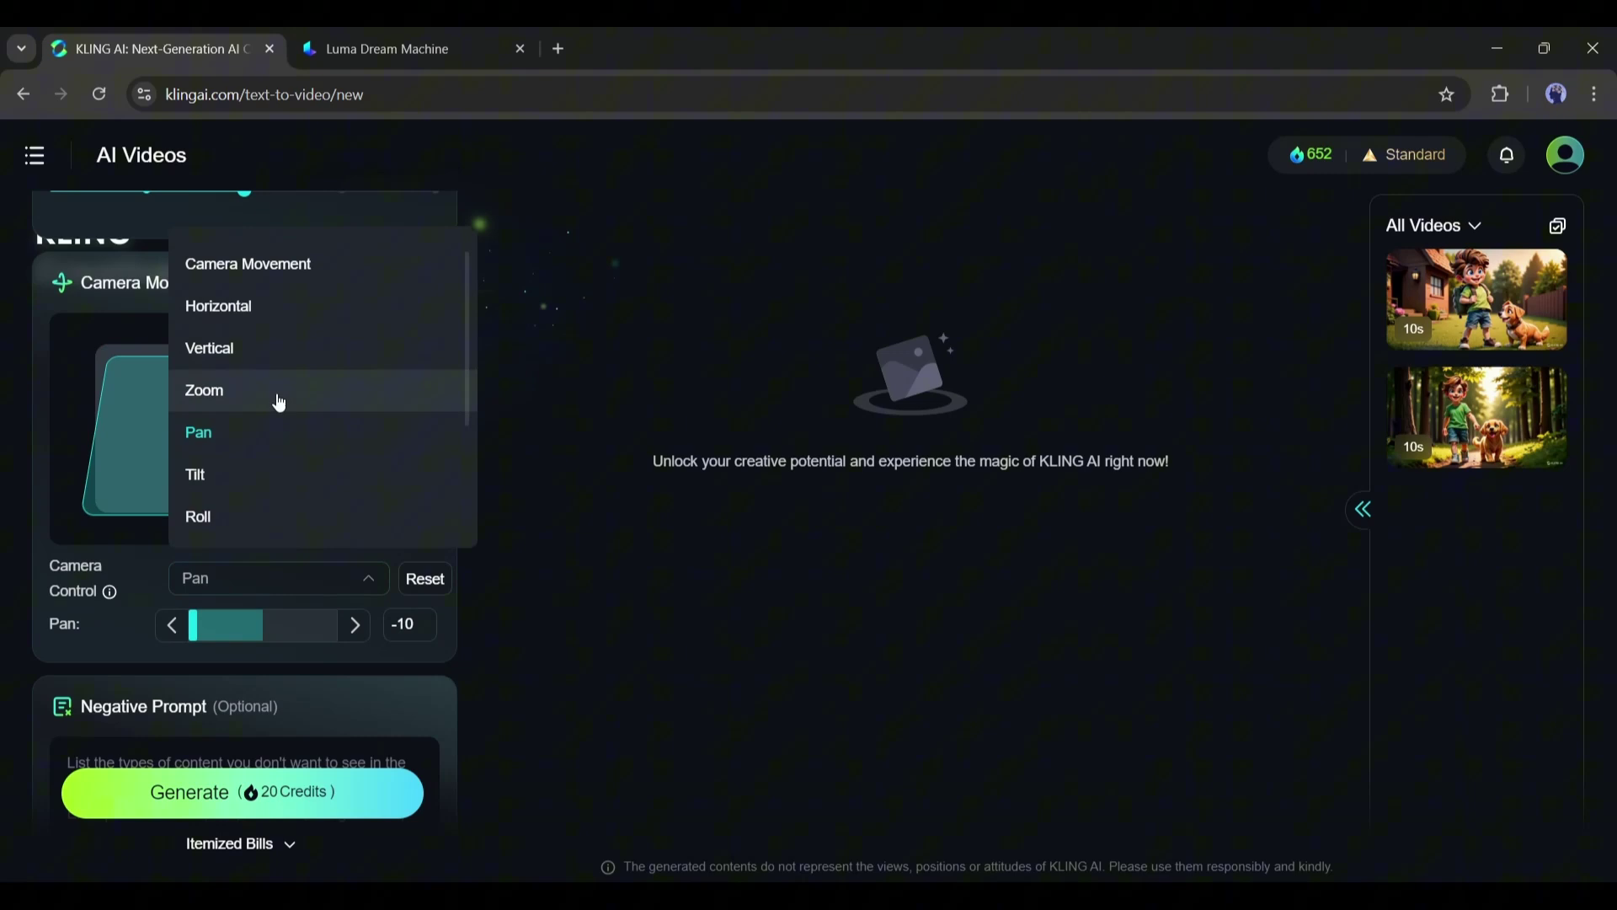
scroll(274, 397, down, 2)
scroll(260, 404, up, 2)
click(245, 264)
scroll(200, 453, down, 1)
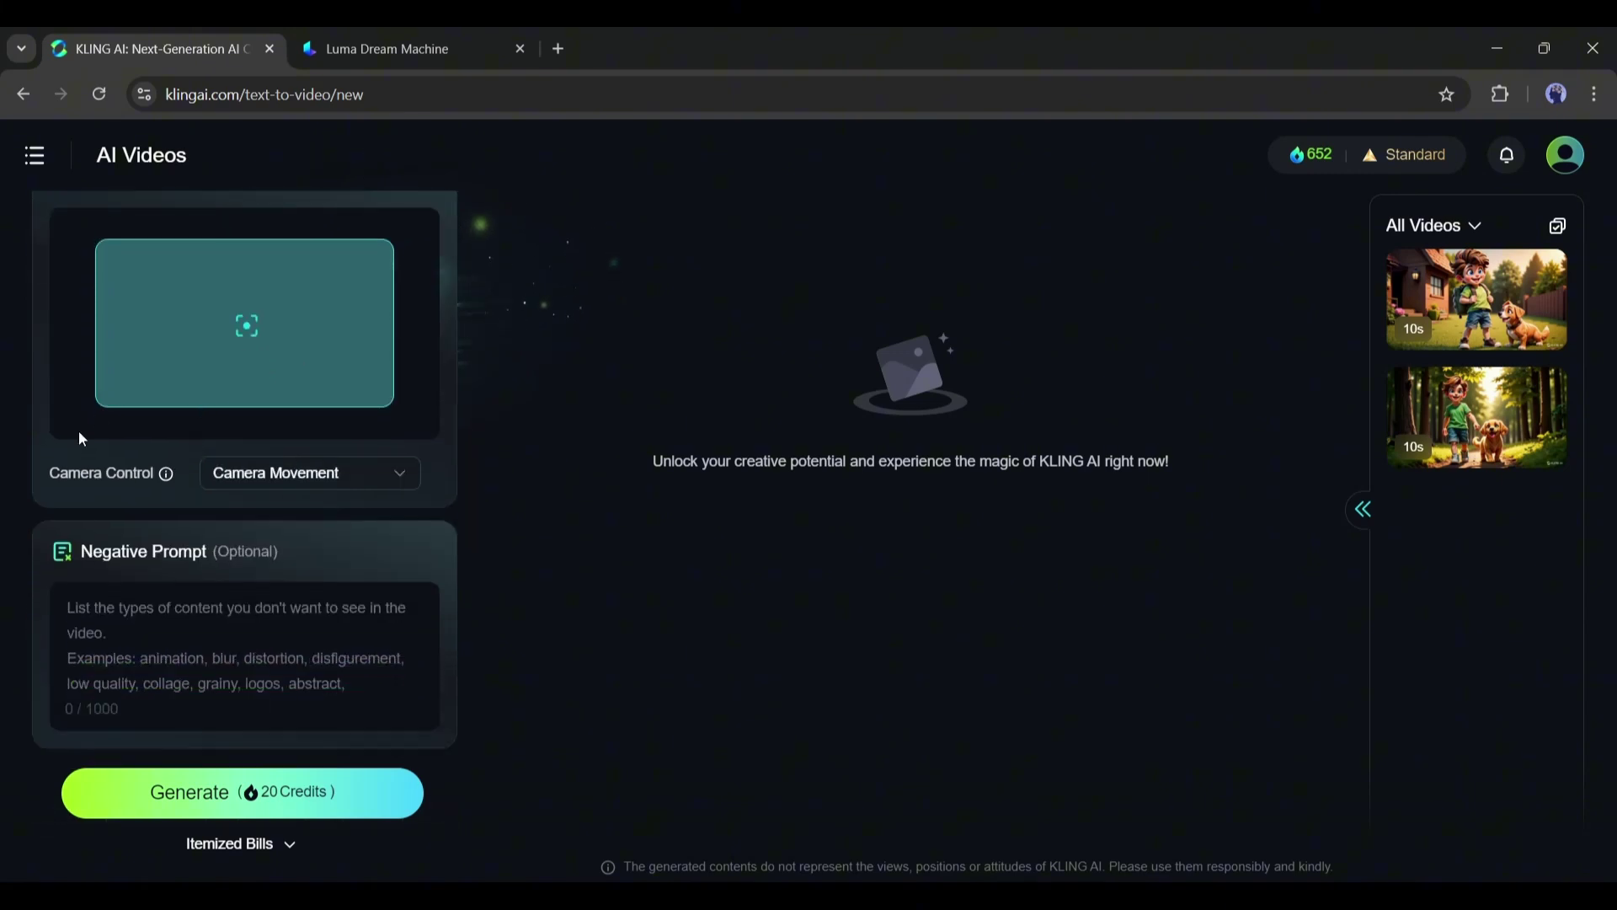
Add the negative prompt 'Bad quality, bad anatomy, blurry, anime' and generate the lion videos.
key(ctrl+Tab)
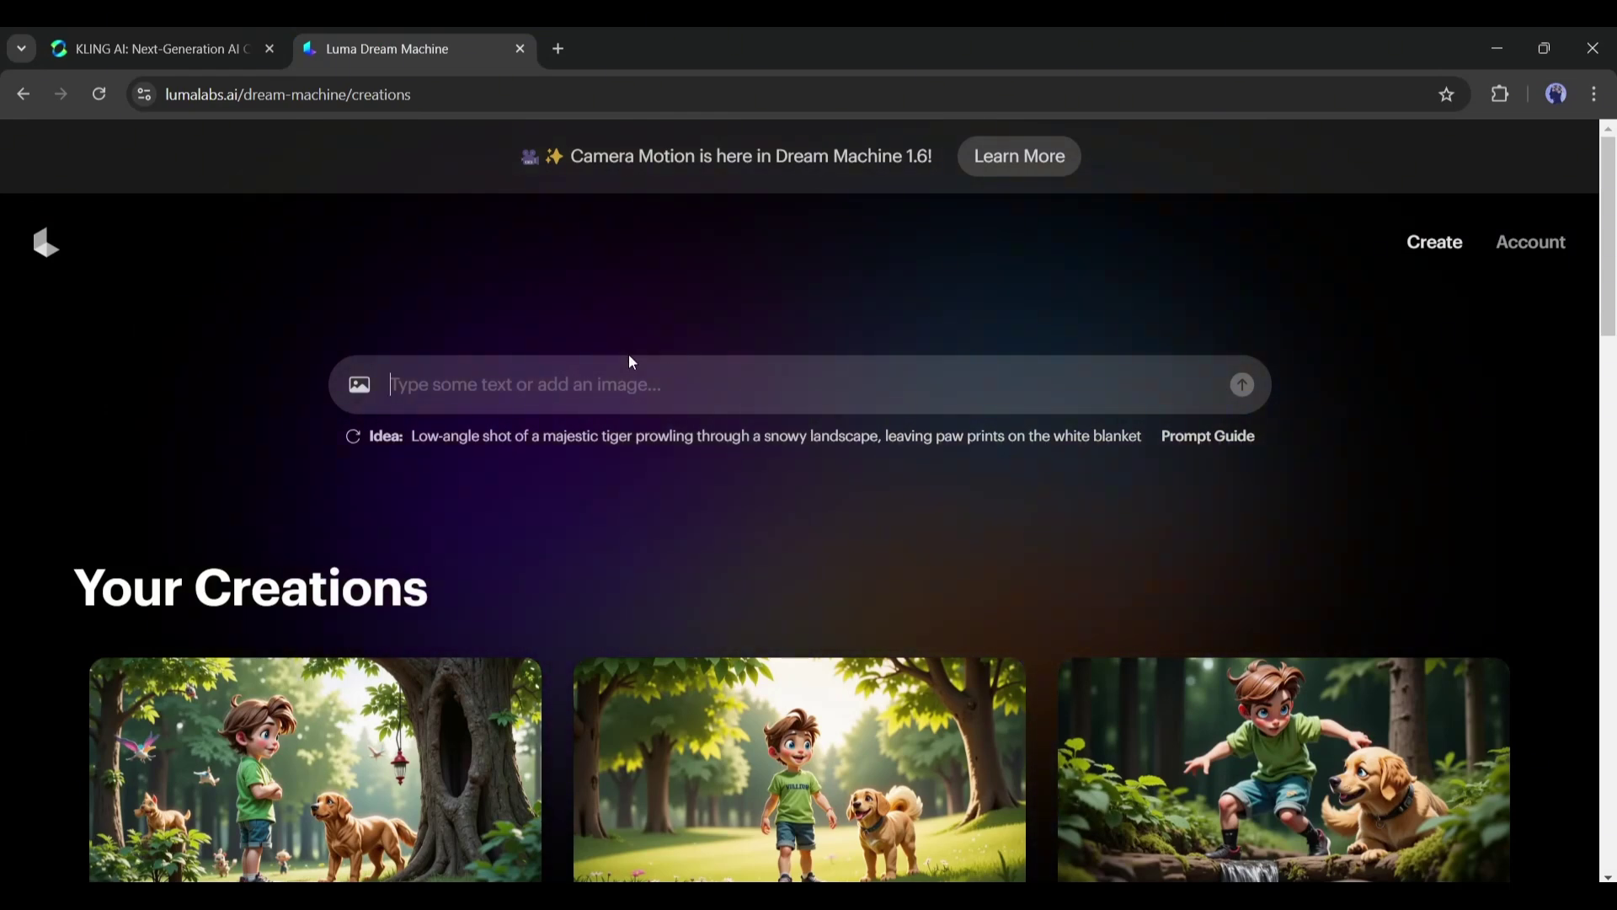
key(ctrl+Tab)
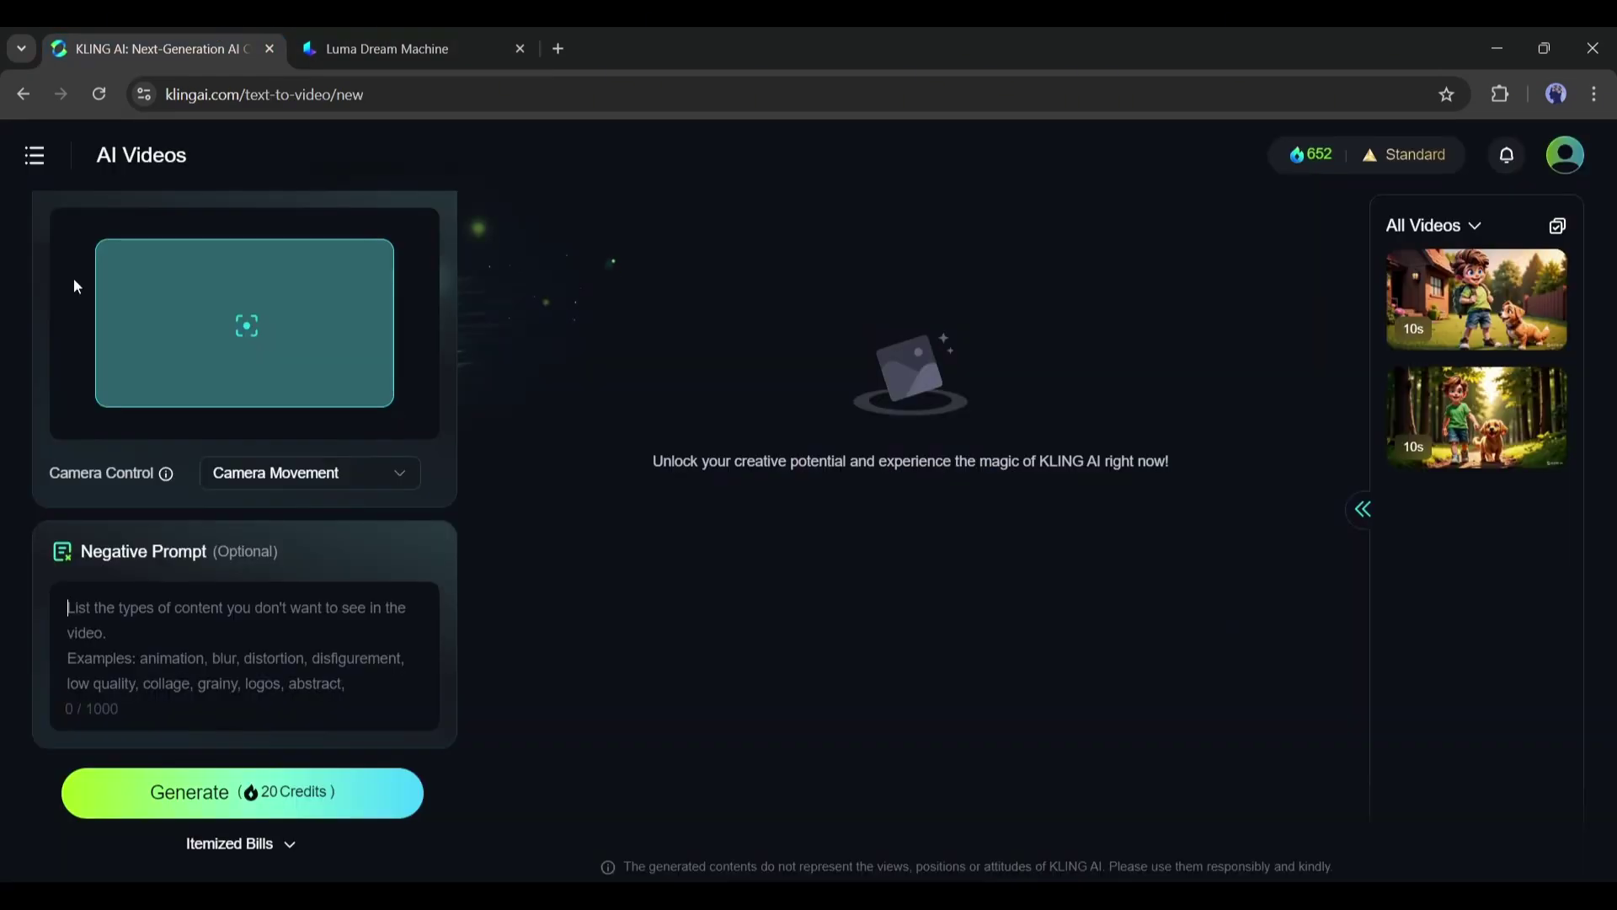
click(321, 616)
text(Bad quality, bad anatomy, blurry, anime)
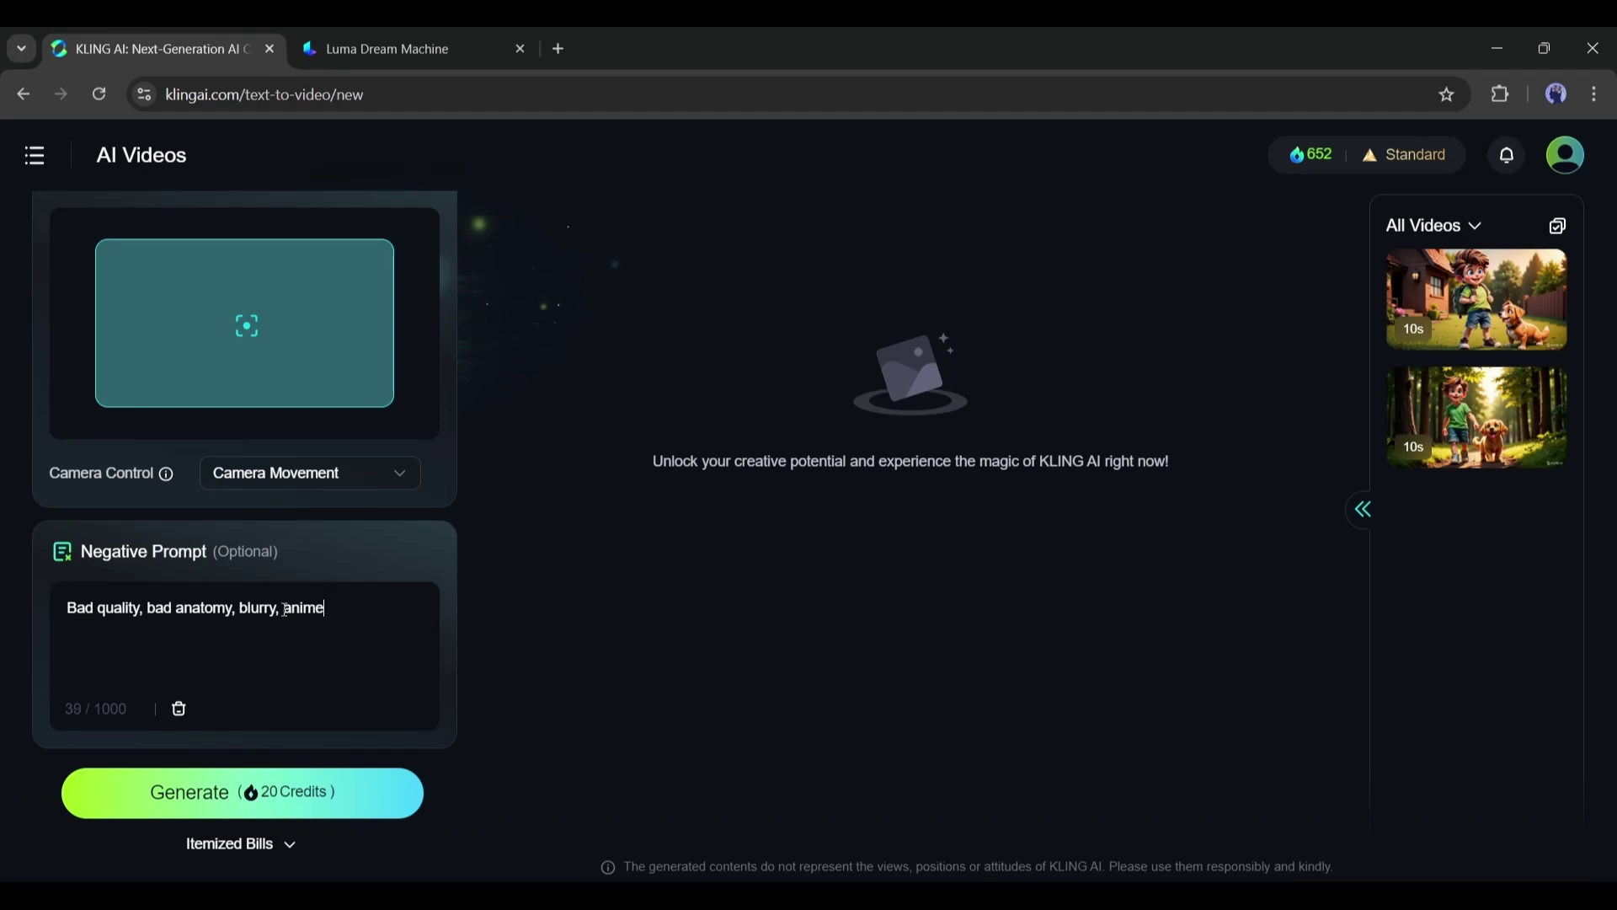
click(240, 798)
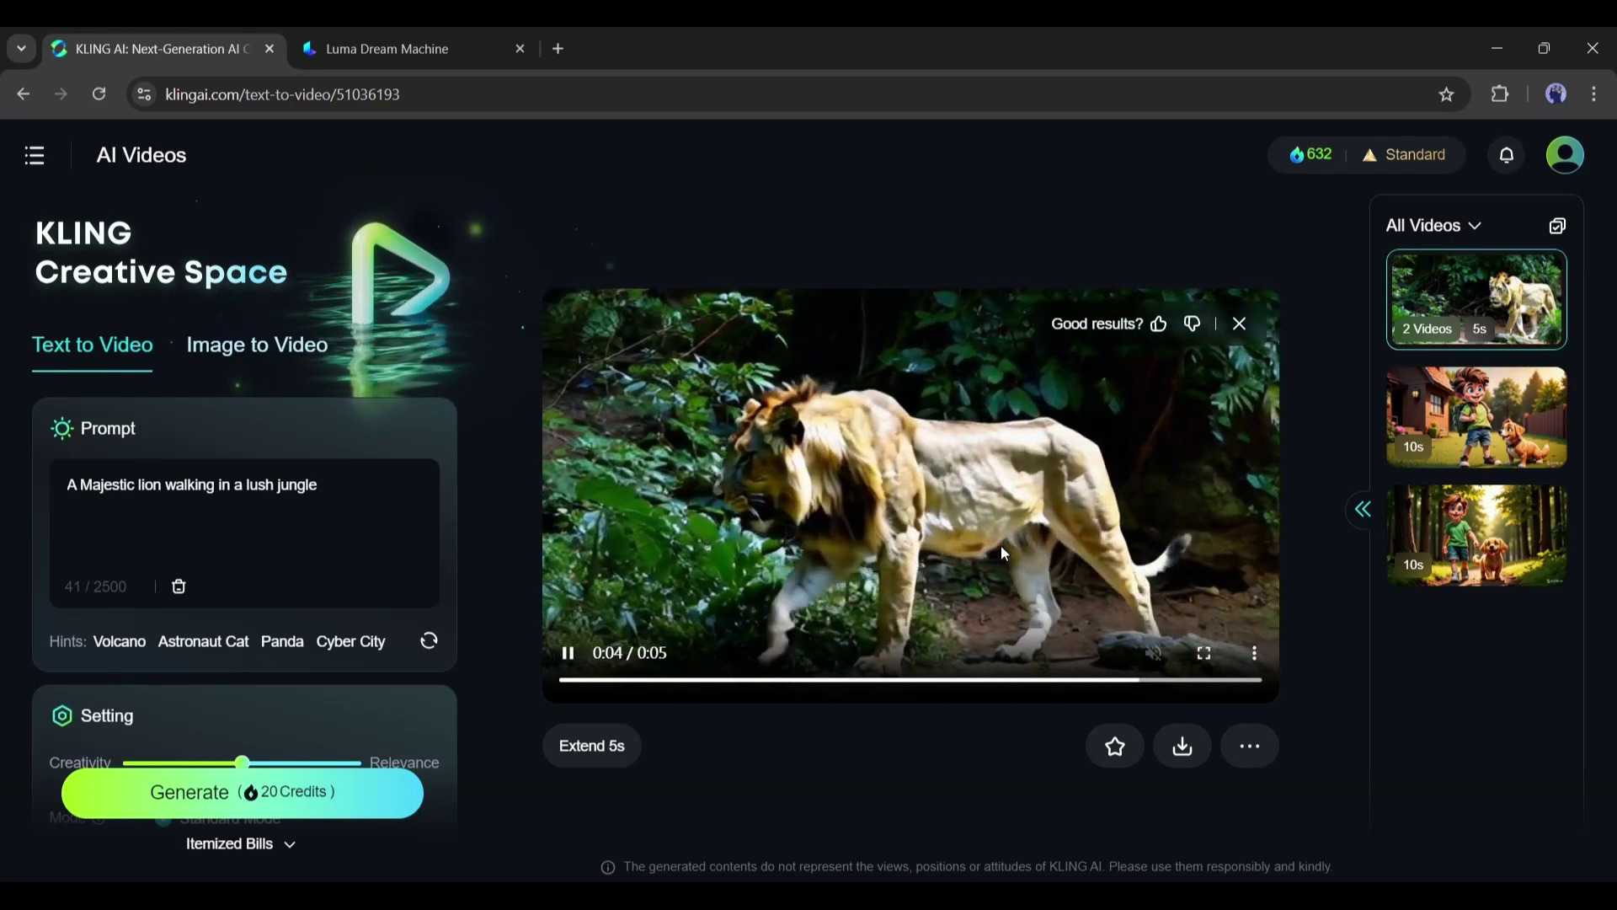
Scroll through and review the two generated 5-second lion videos.
scroll(968, 522, down, 5)
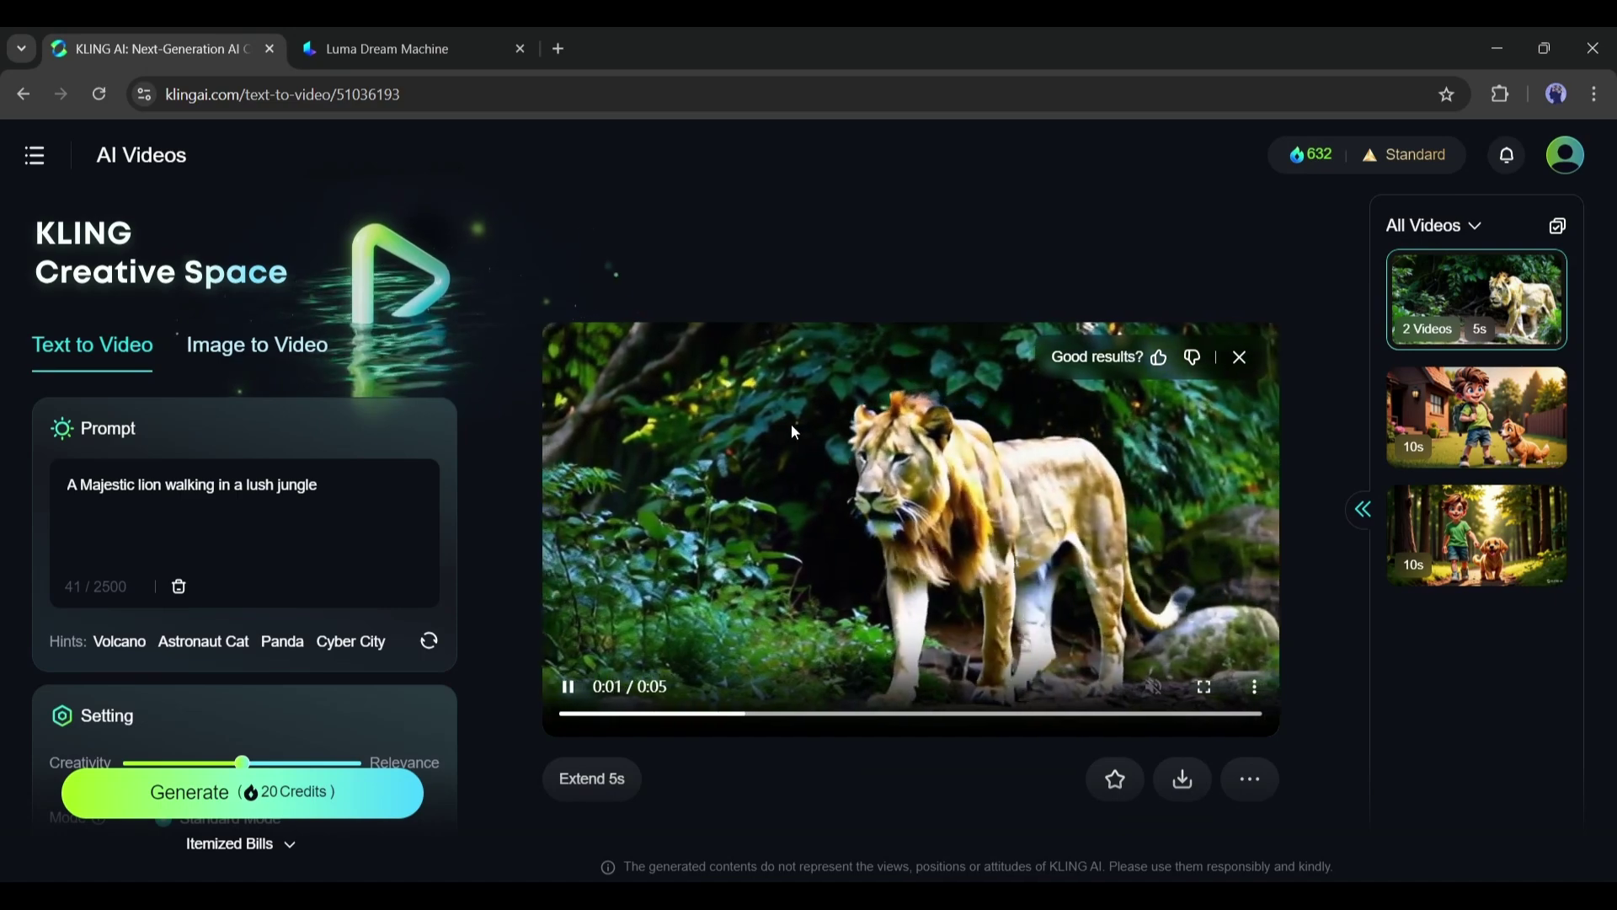
Switch to Professional Mode with 10s length and generate two new lion videos for 140 credits.
scroll(910, 505, down, 3)
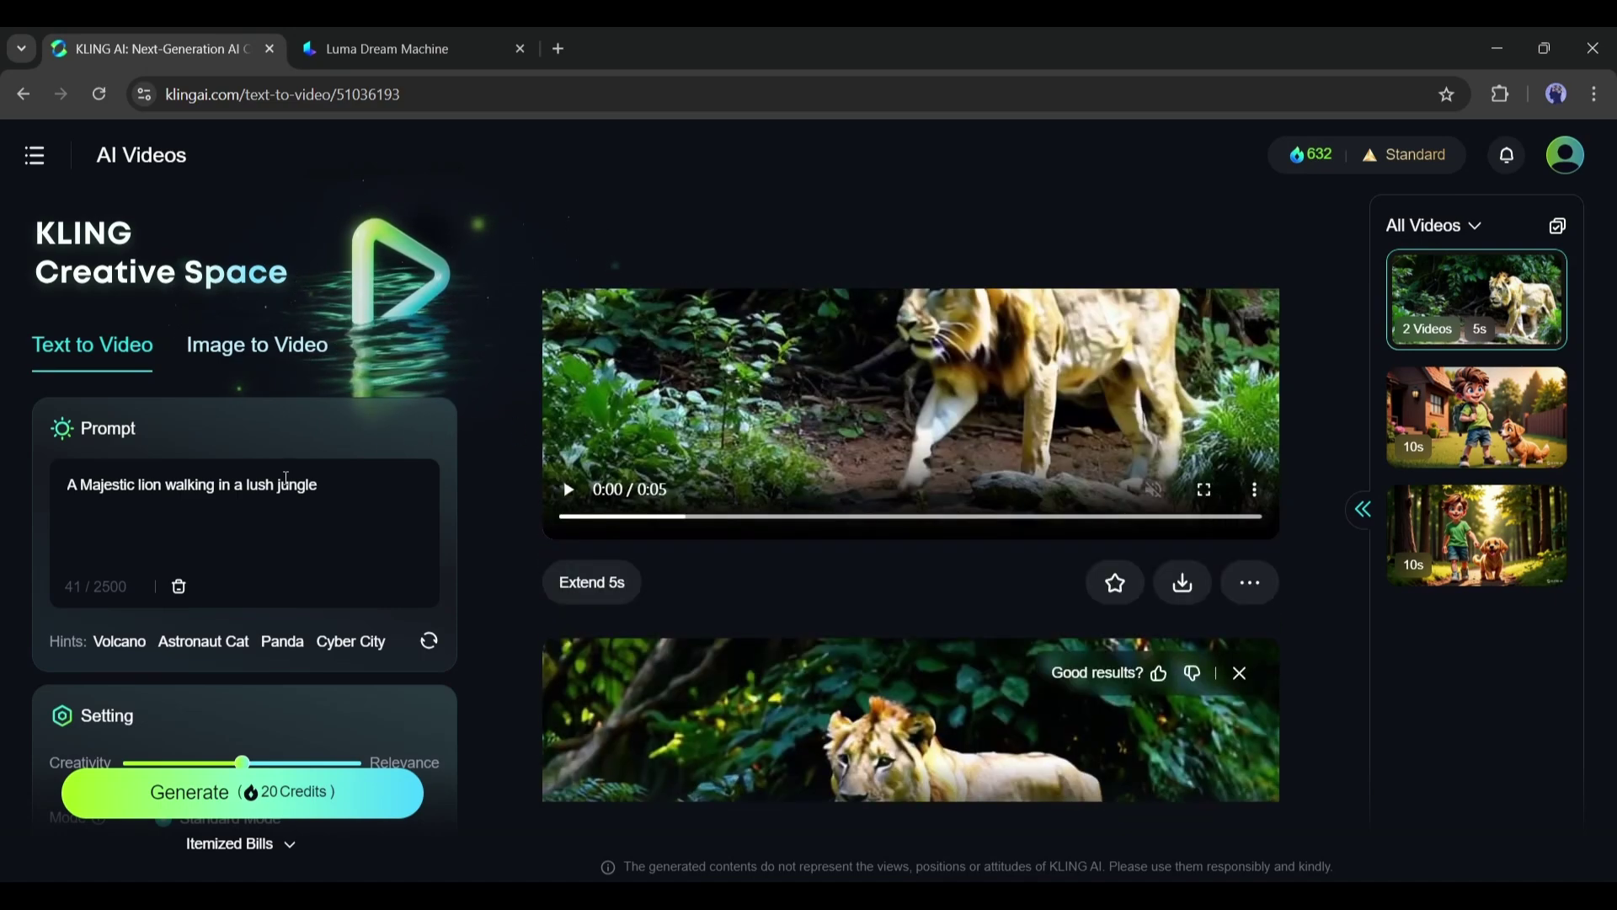
scroll(977, 565, up, 3)
scroll(44, 483, down, 4)
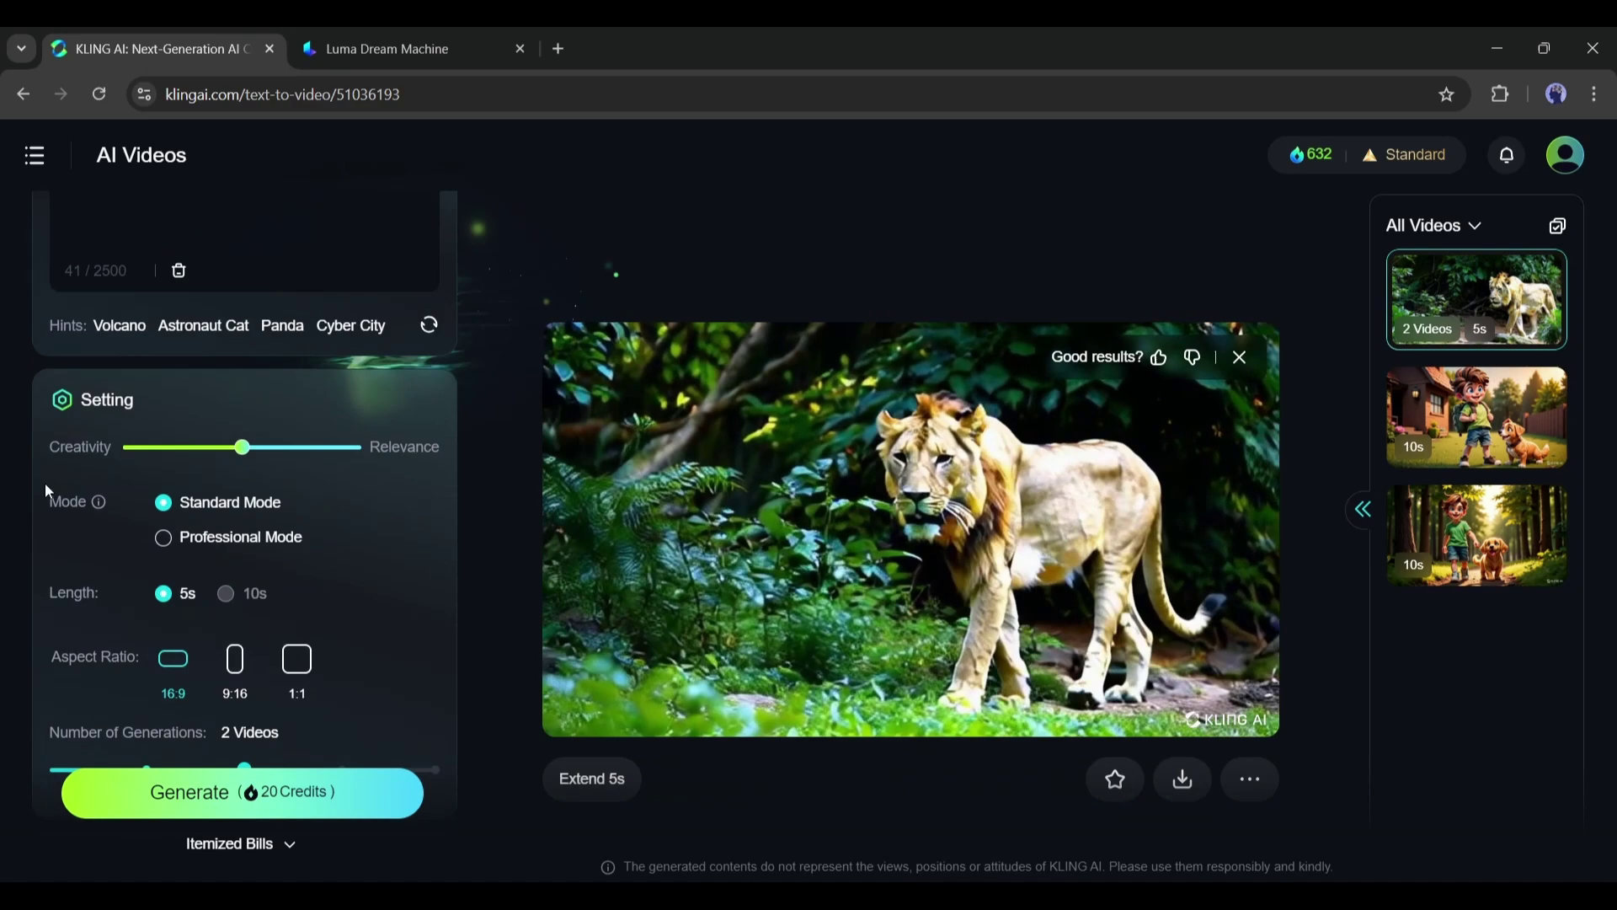
click(164, 537)
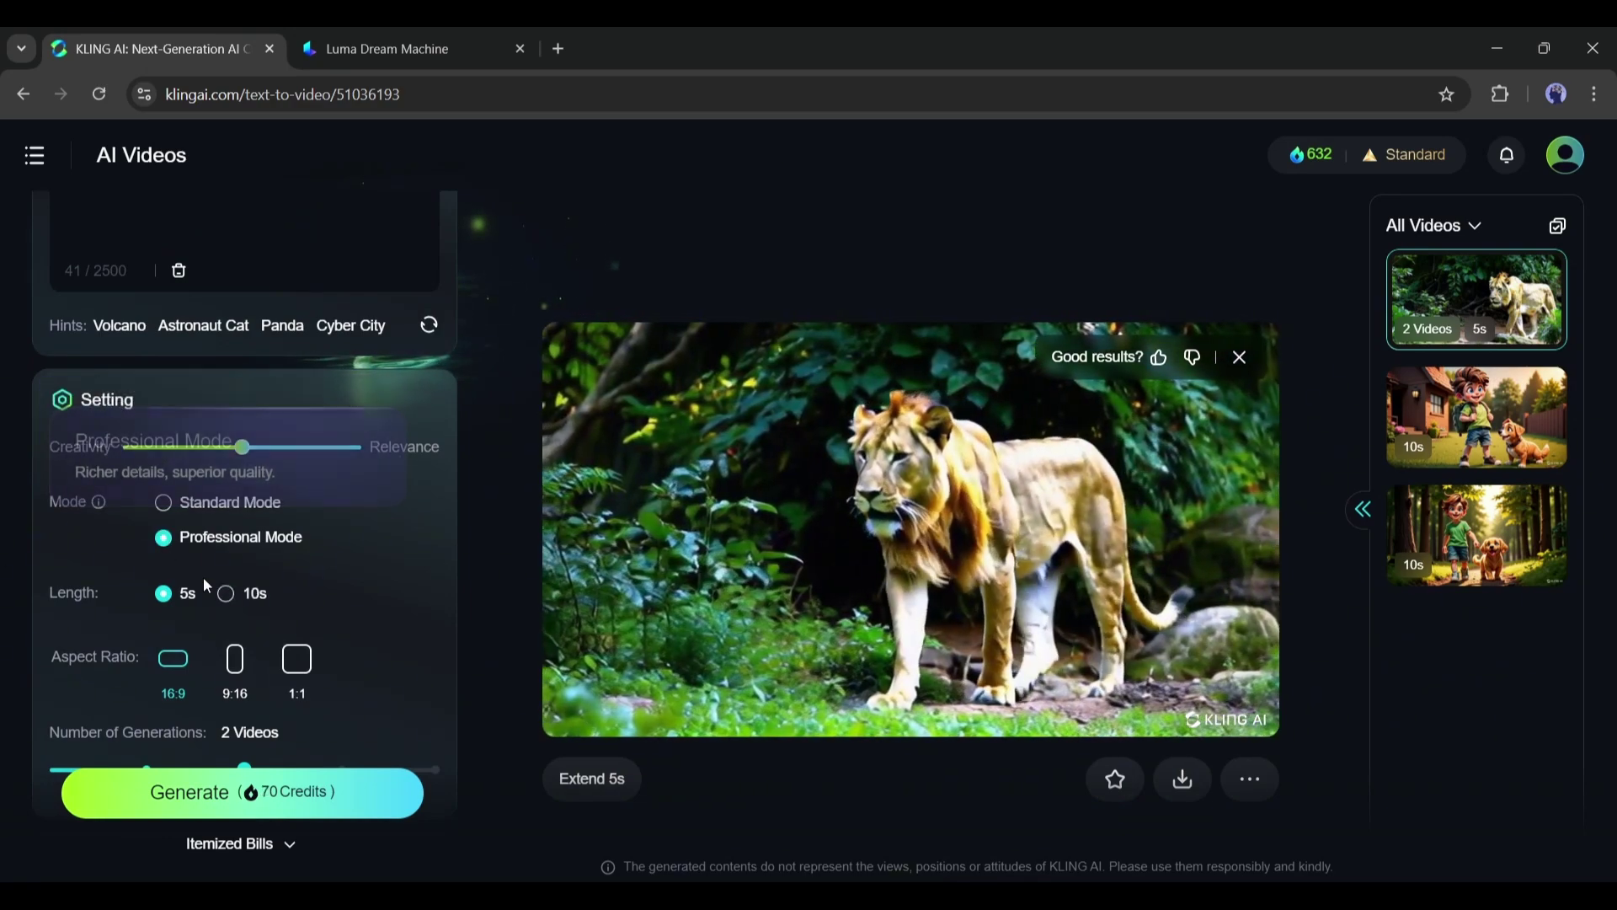
click(225, 594)
scroll(245, 548, down, 7)
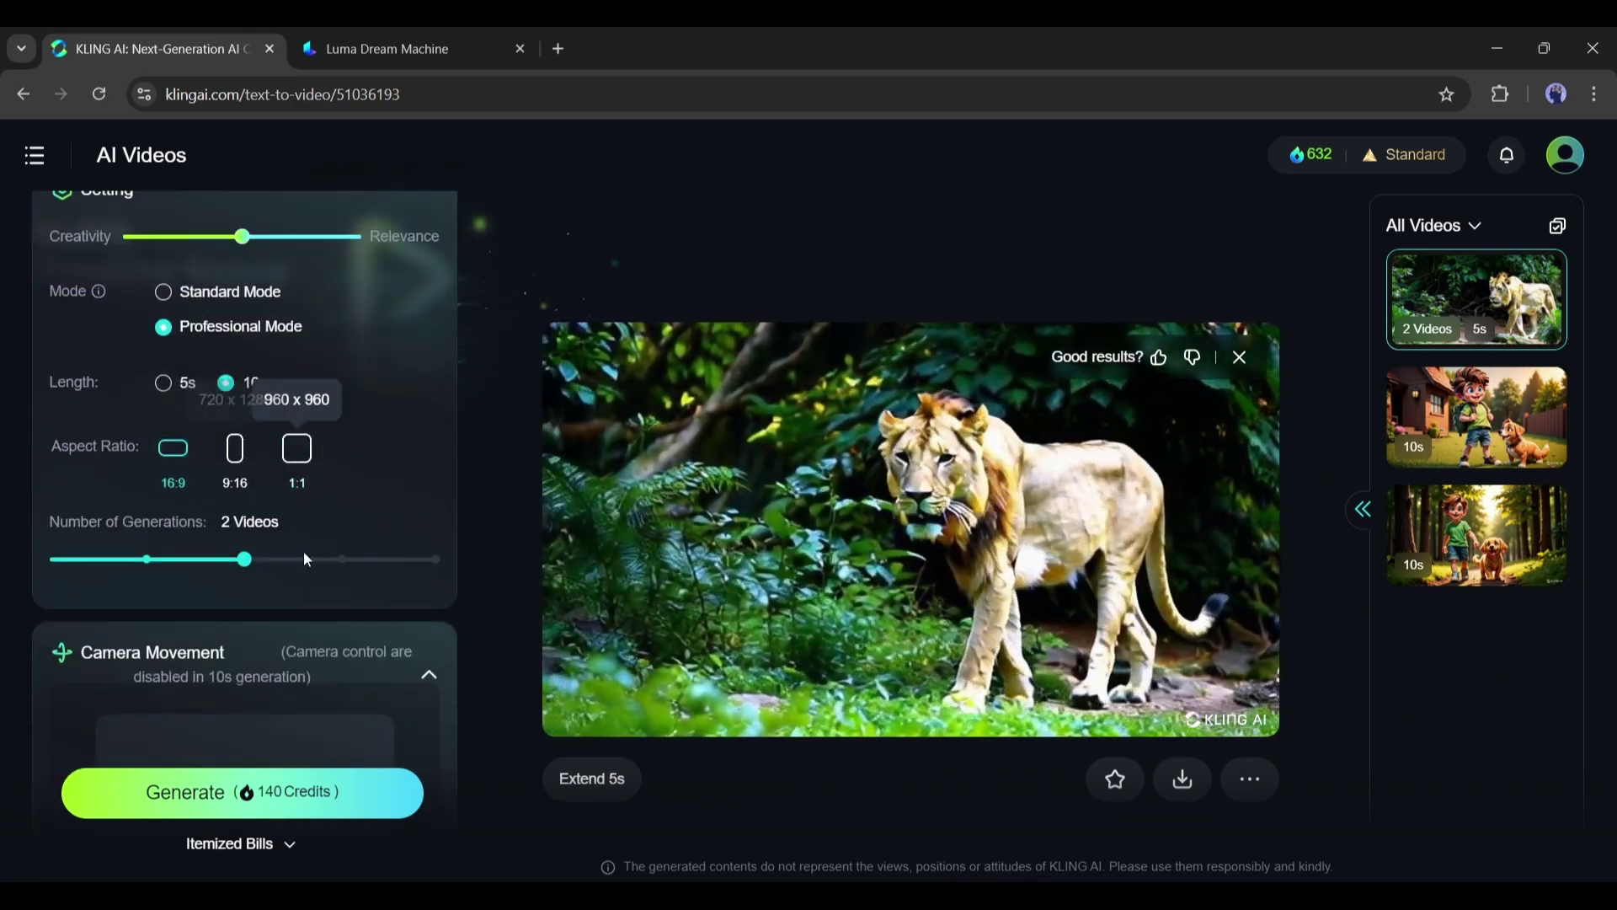
scroll(224, 578, down, 2)
click(244, 792)
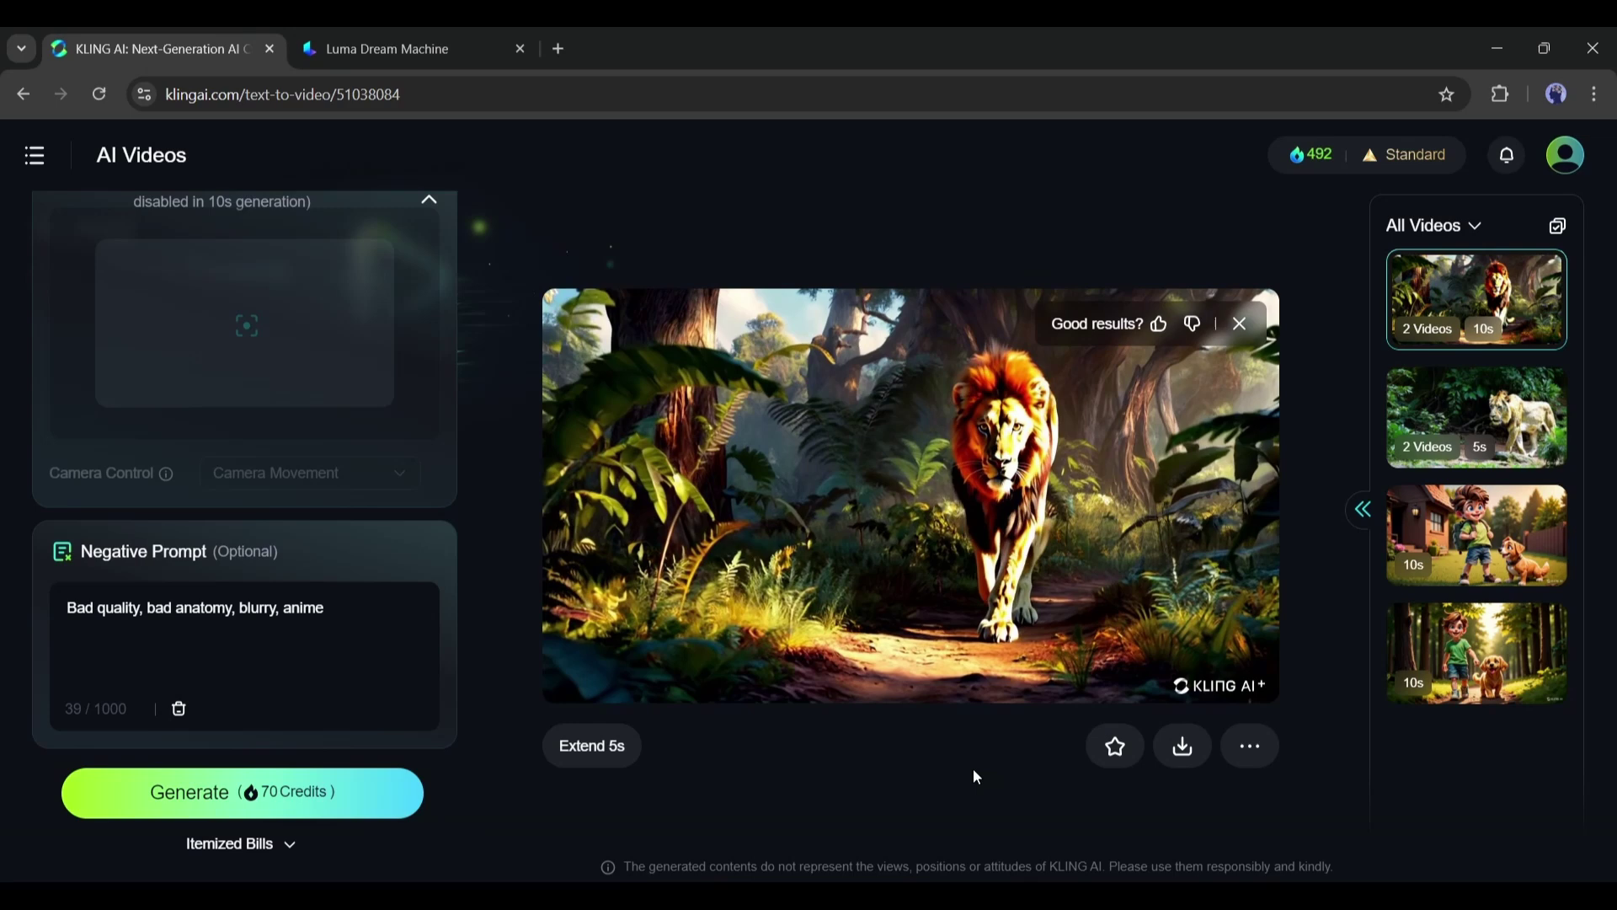
scroll(973, 768, down, 5)
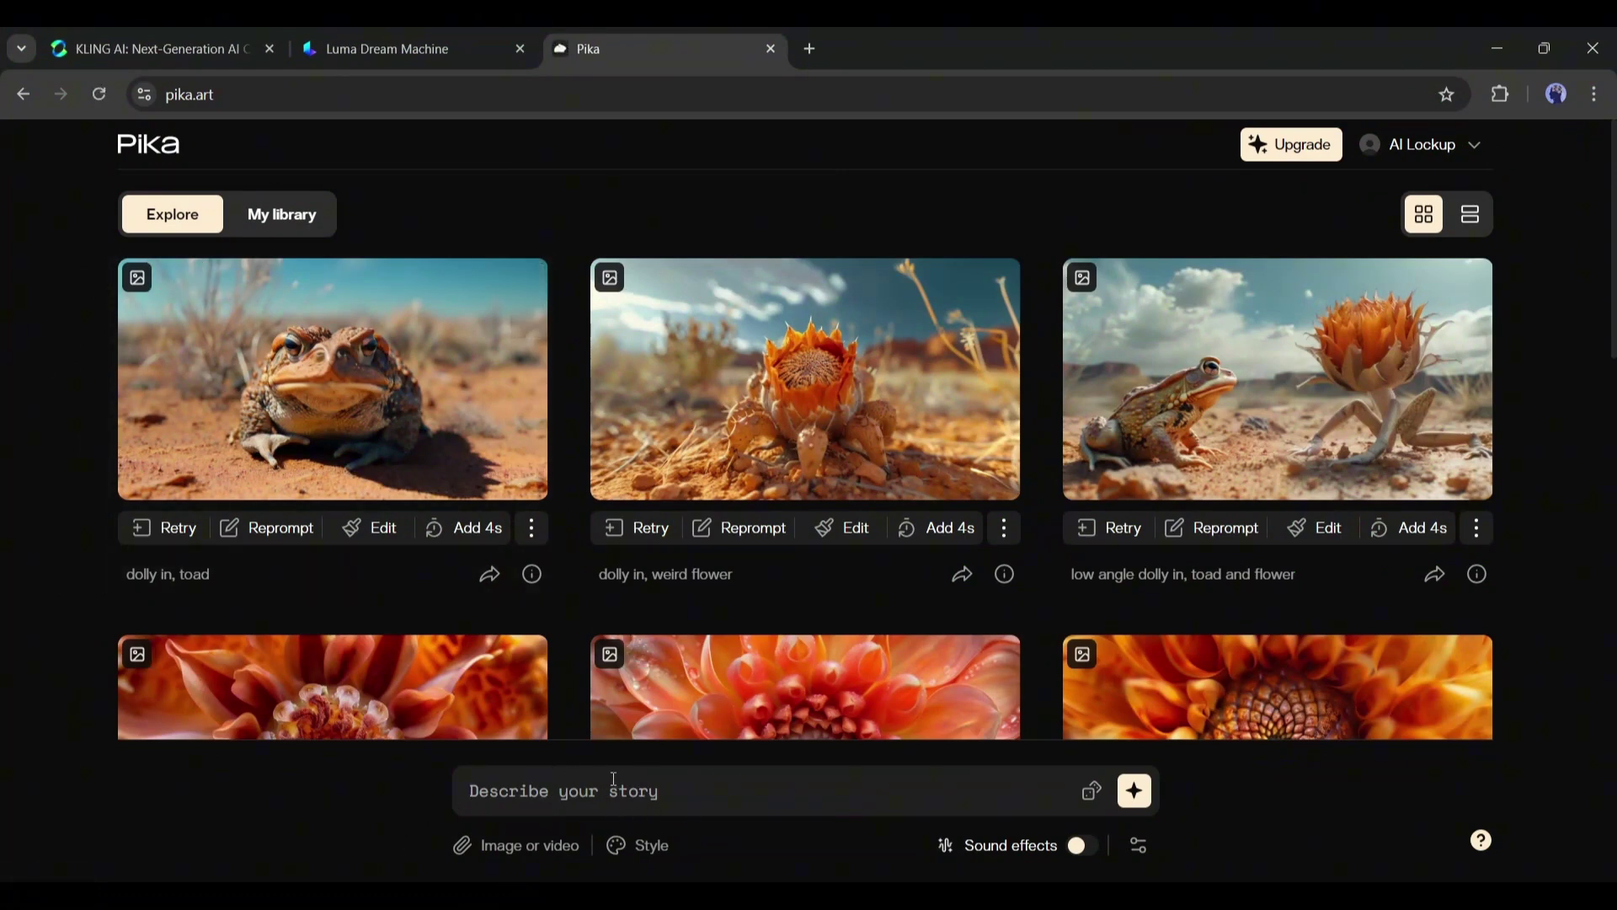
In Pika, review the advanced negative prompt, generate the lion clip, and preview it large.
click(1139, 847)
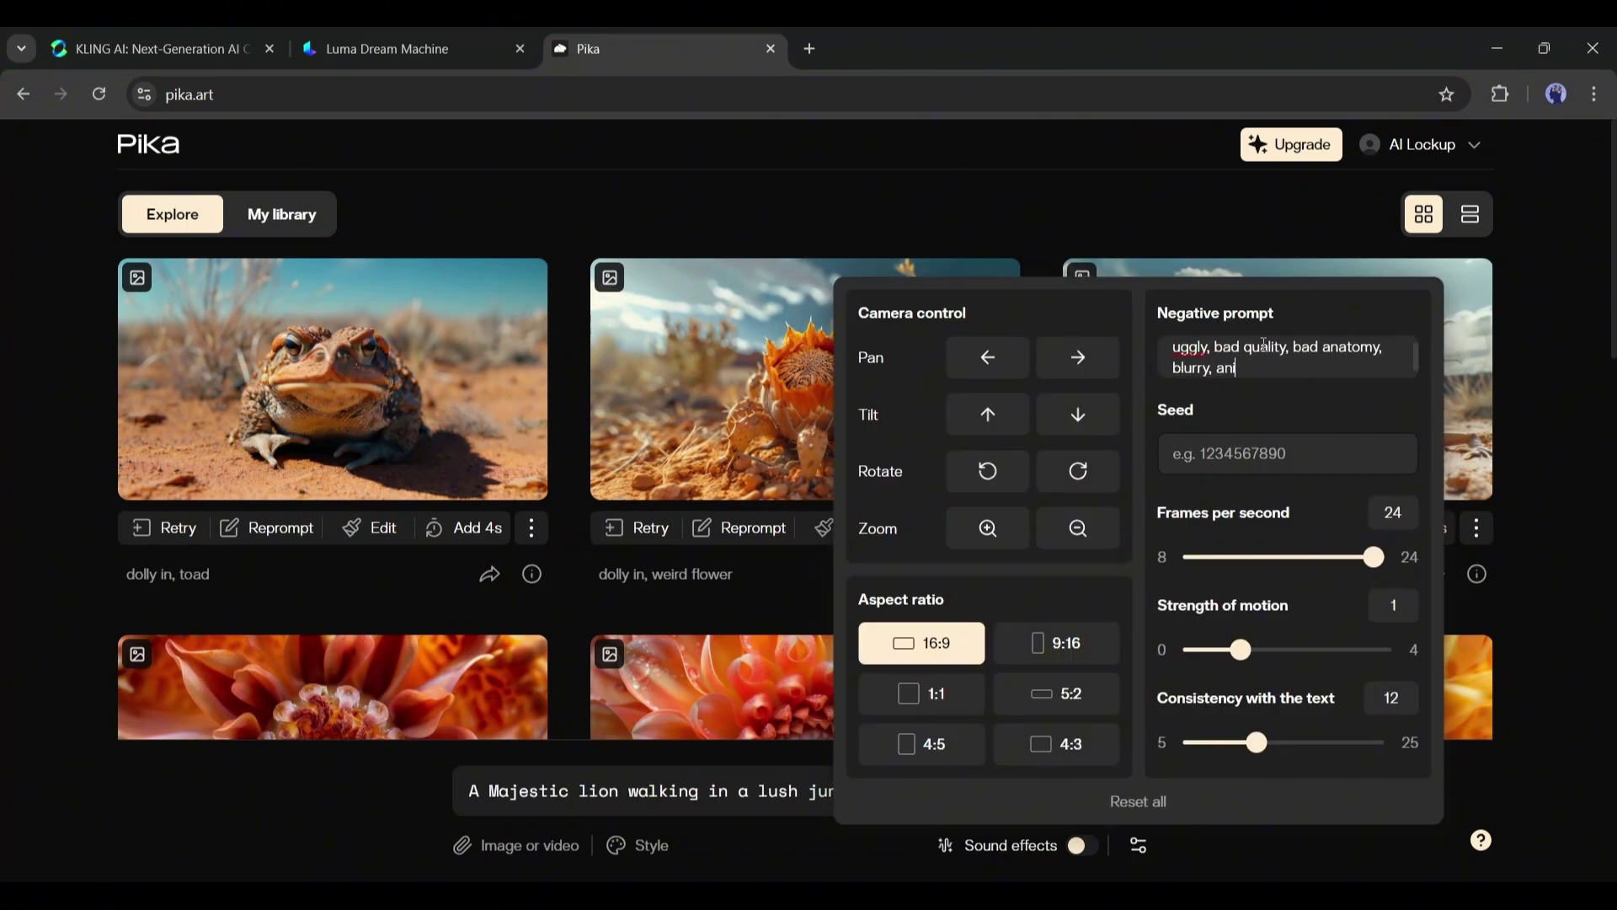
click(1255, 371)
scroll(1246, 746, down, 2)
click(1139, 845)
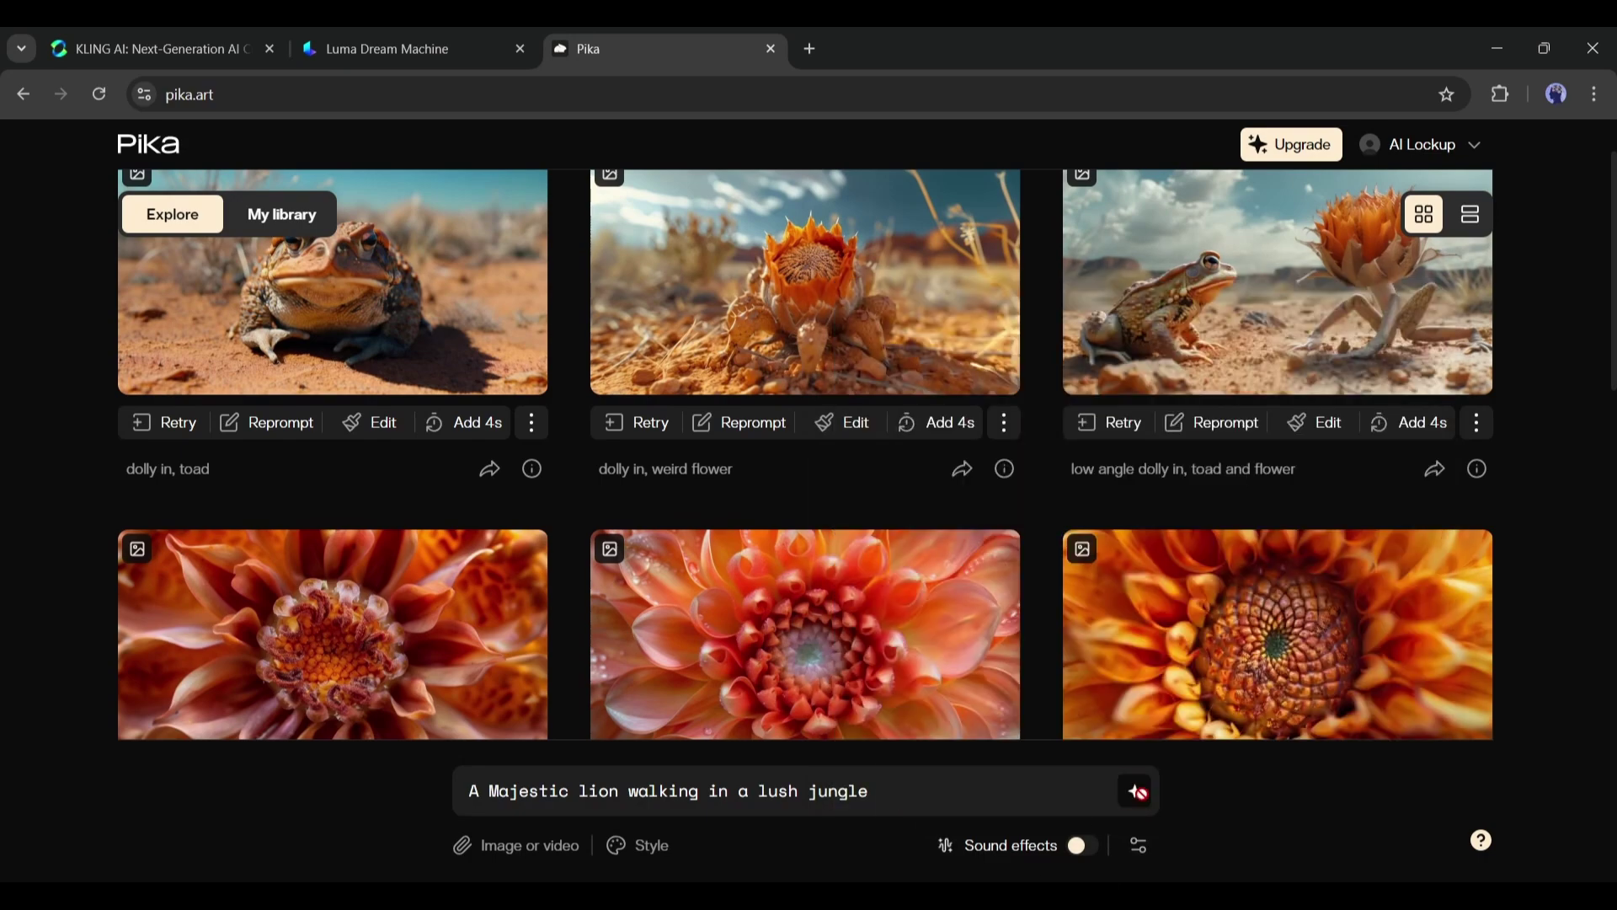
click(1137, 790)
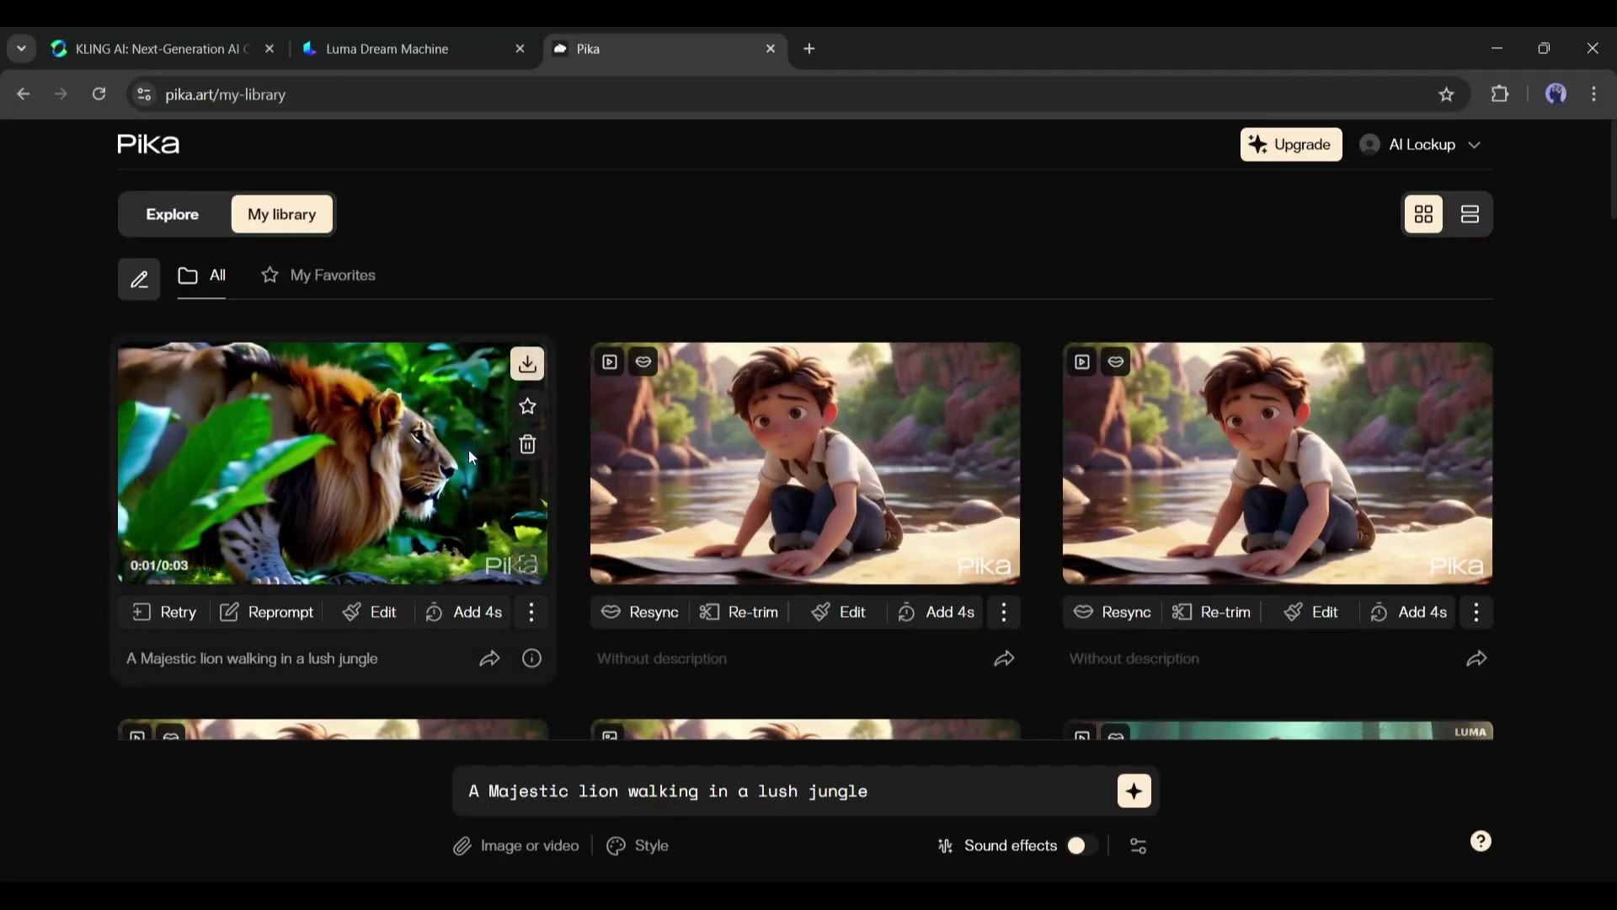
click(534, 570)
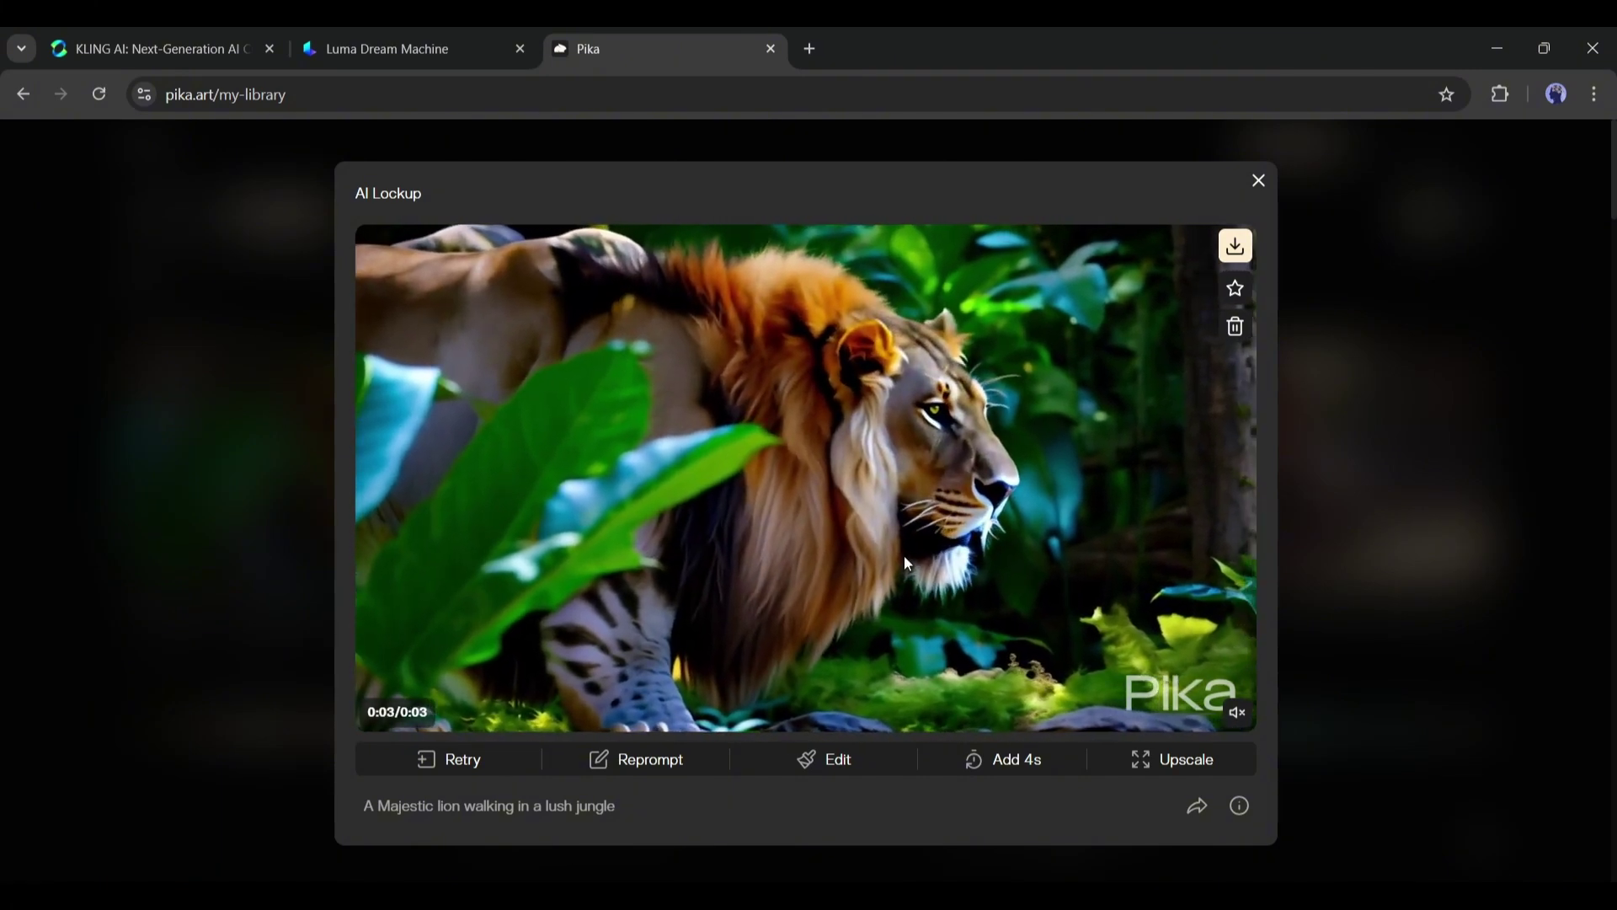
Compare by playing Kling's earlier 5s white lion video, then return to Pika.
click(122, 42)
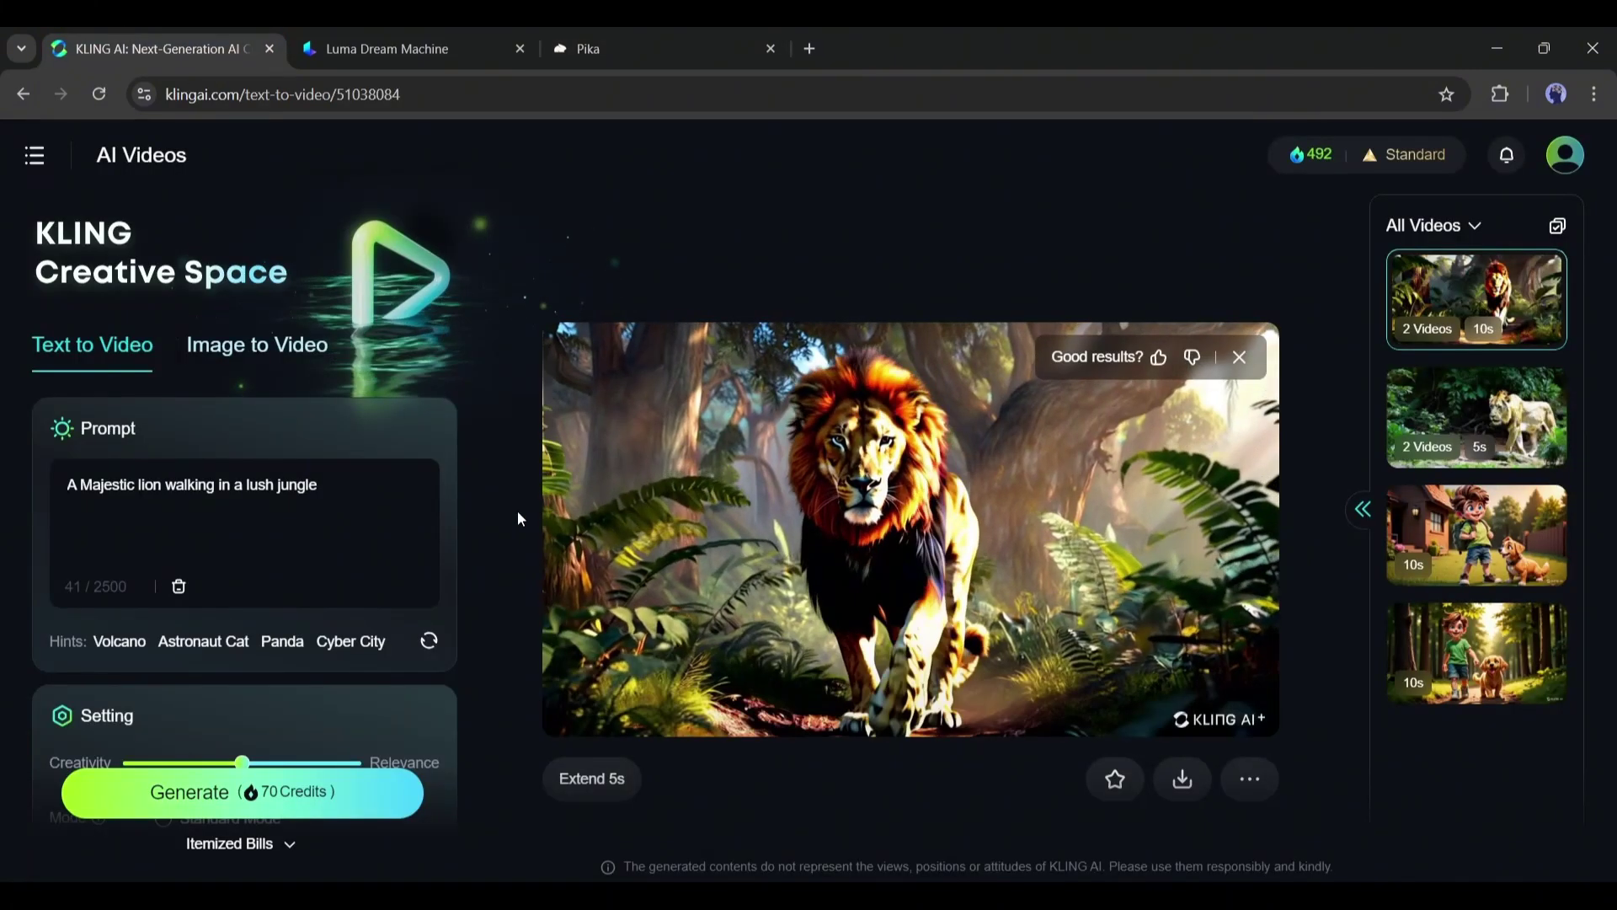
click(1476, 417)
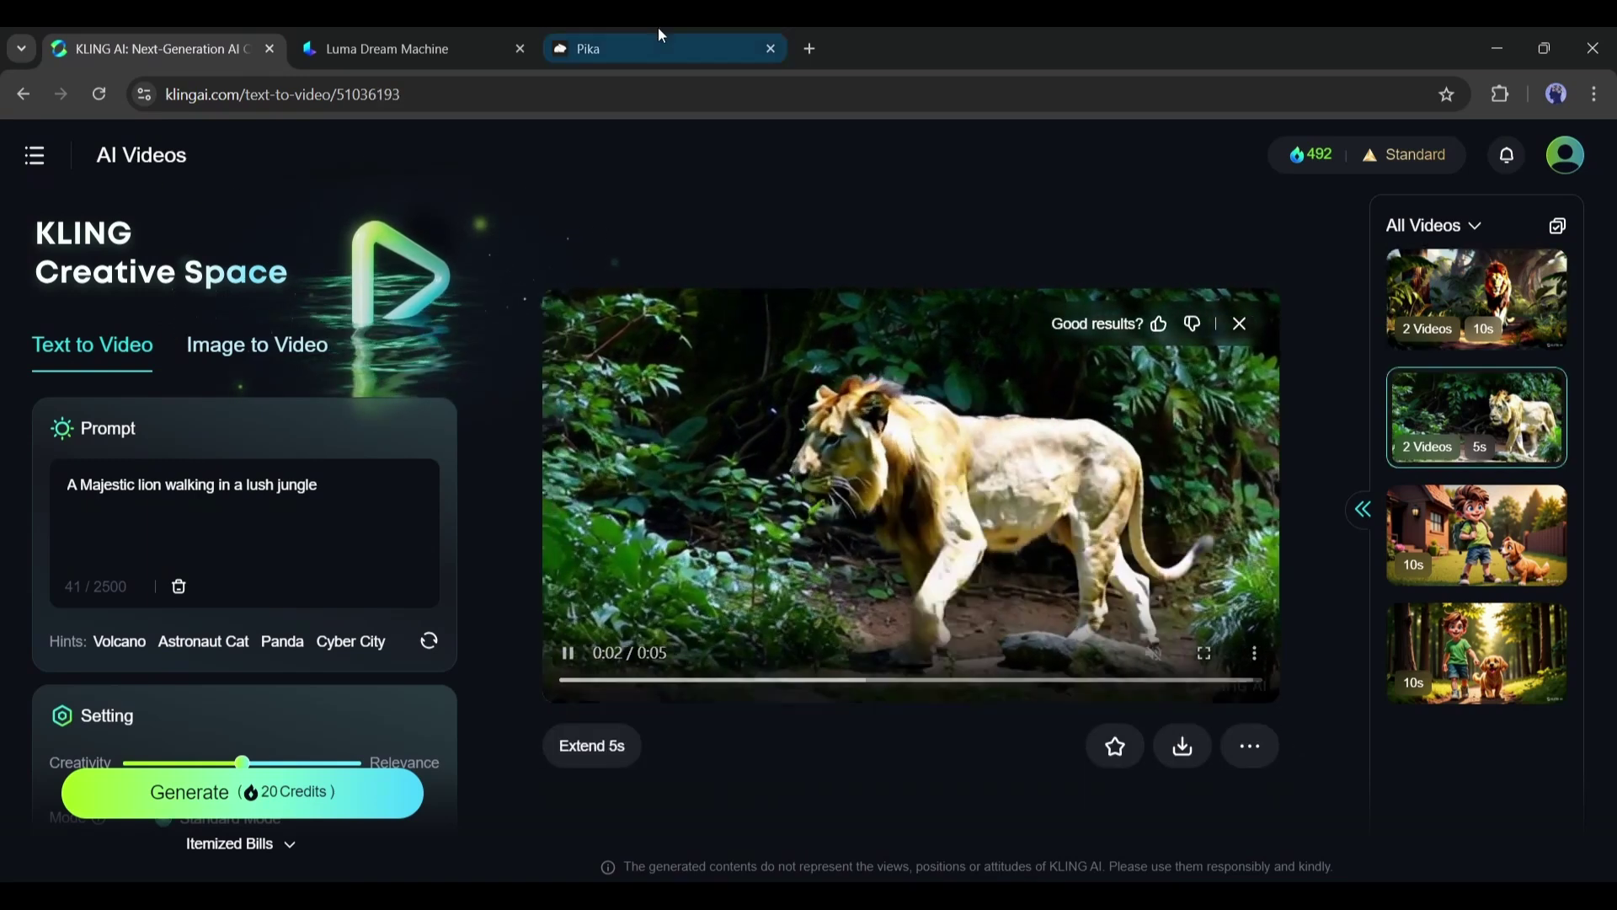
click(658, 30)
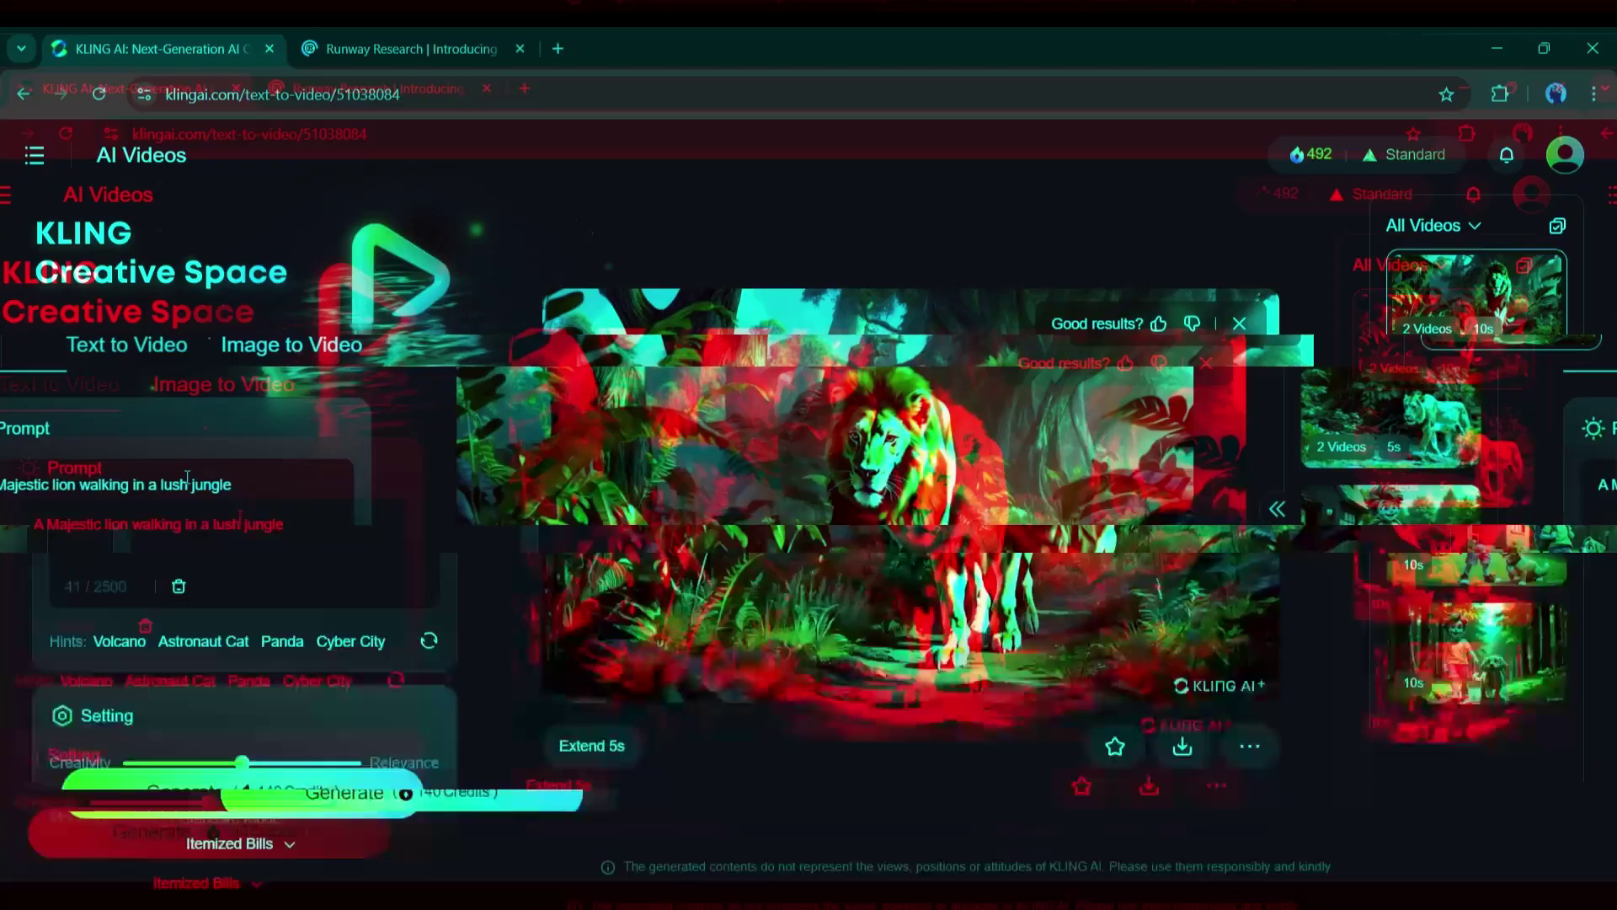
Replace the lion prompt with the pasted description of a young woman driving in rain.
double_click(306, 486)
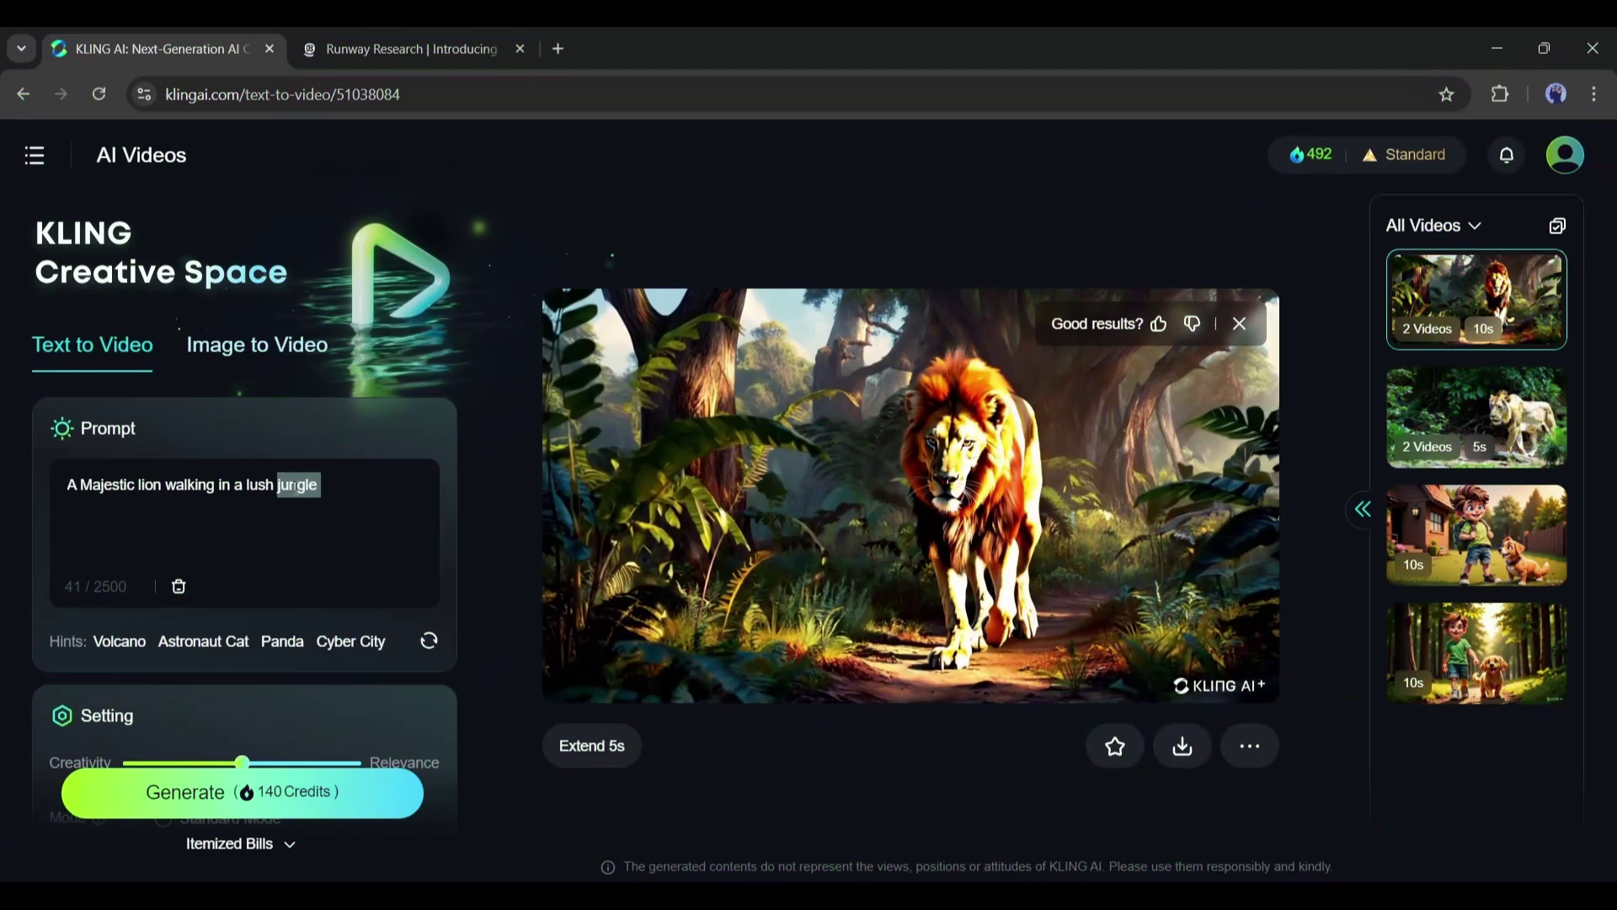
key(ctrl+a)
text(A close-up shot of a young woman driving a car, looking thoughtful, blurred green forest visible through the rainy car window.)
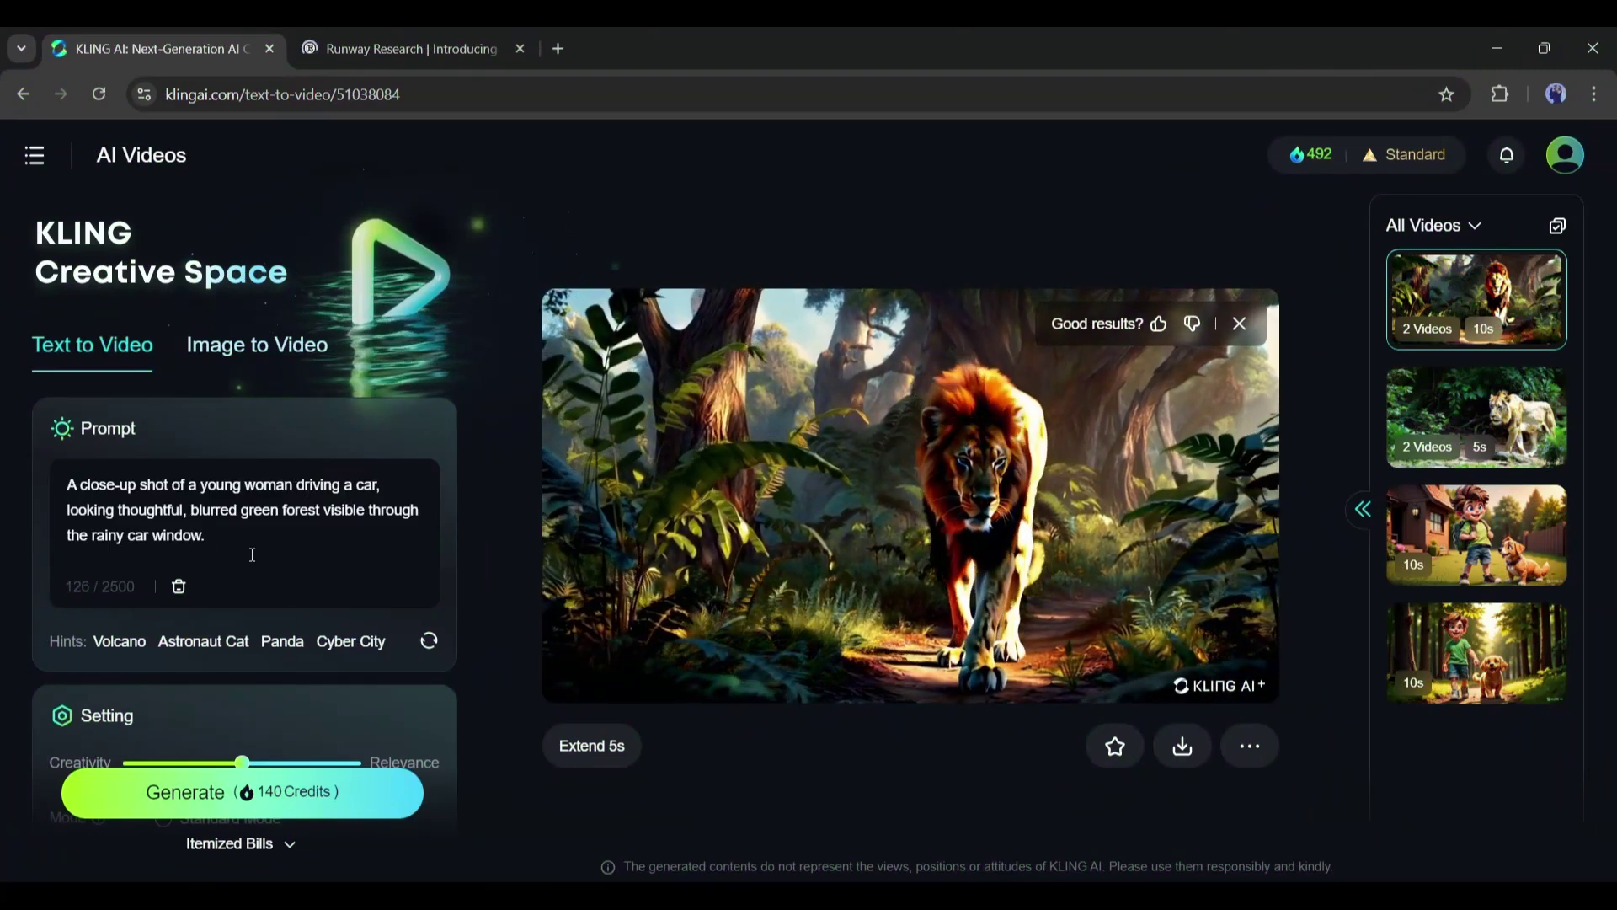
Check the Runway Gen-3 Alpha reference videos, then generate the 10-second rainy car-window clip in Kling.
click(394, 48)
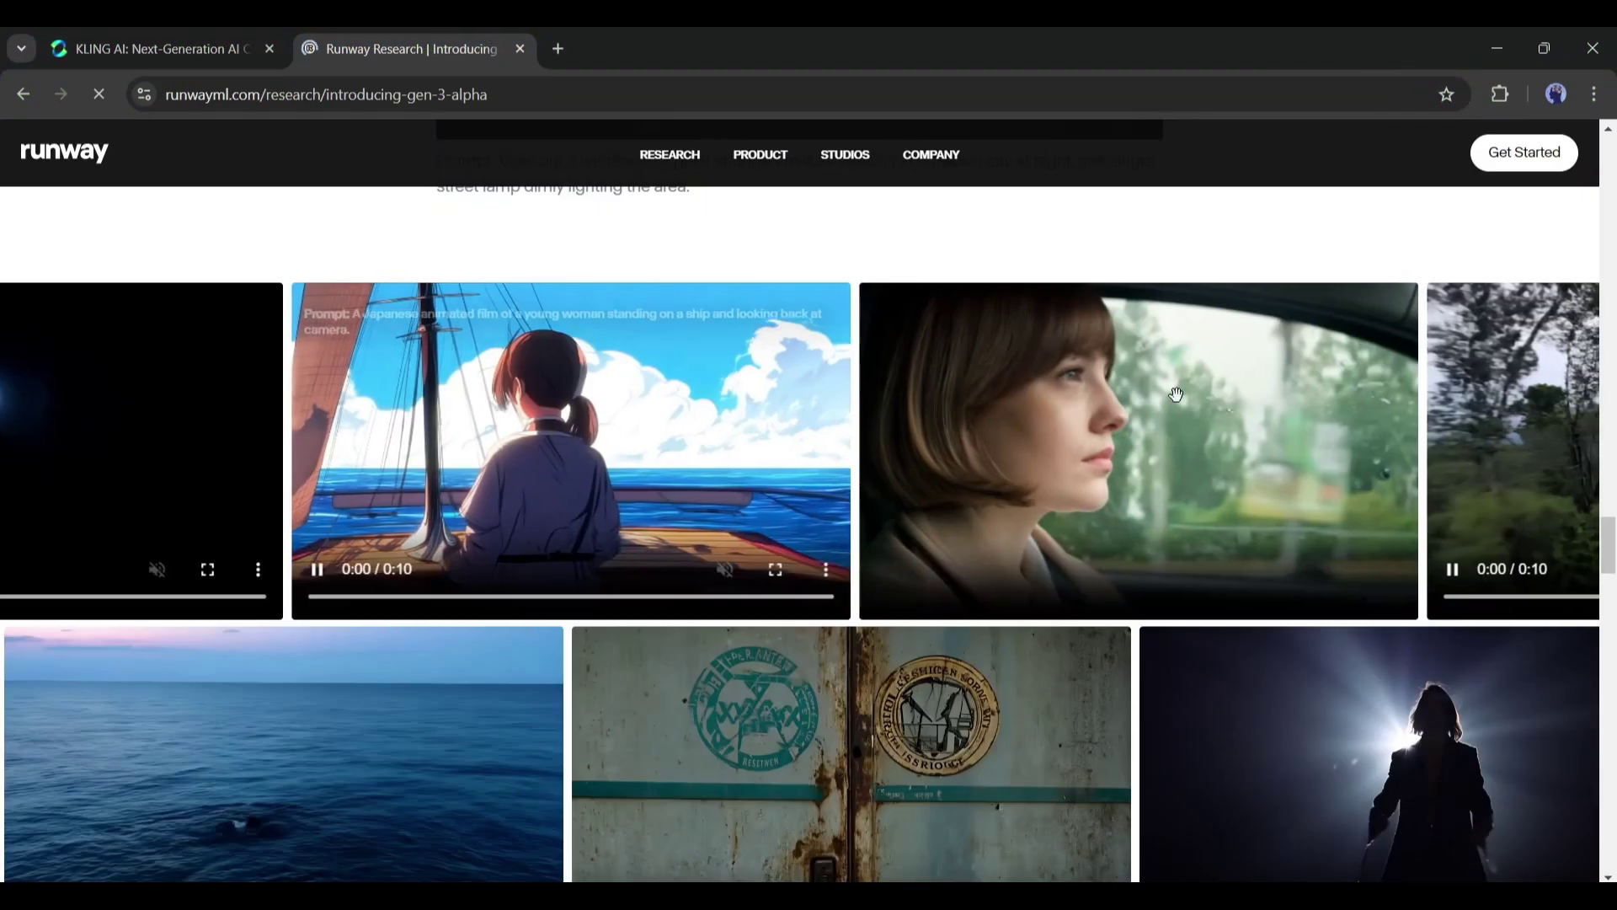
mouse_move(884, 548)
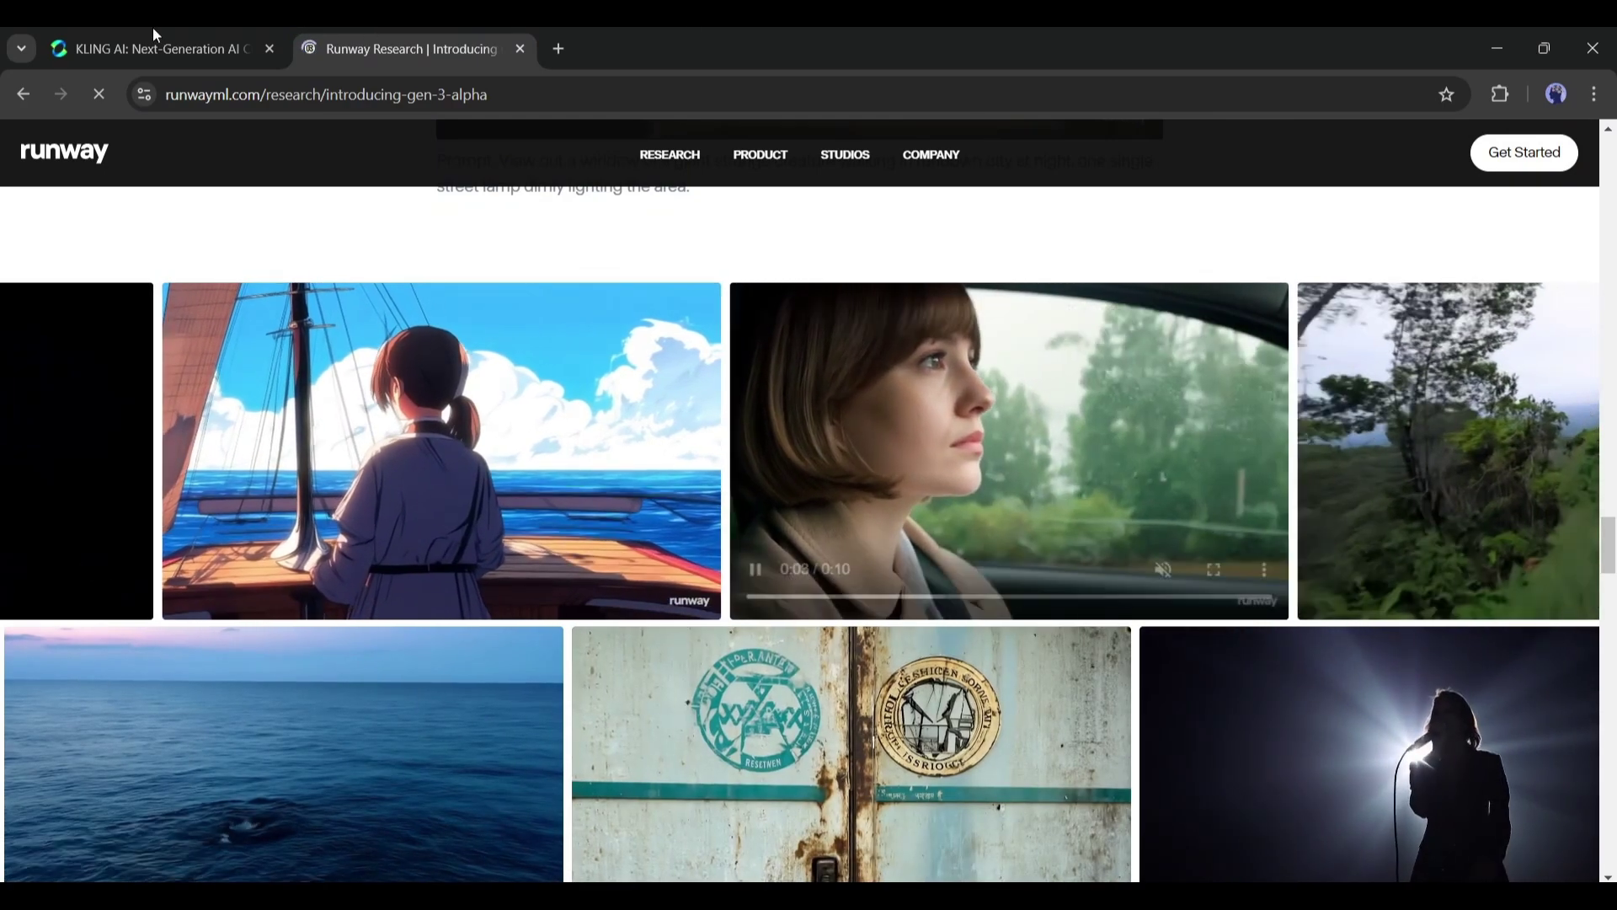
click(153, 33)
scroll(313, 480, down, 6)
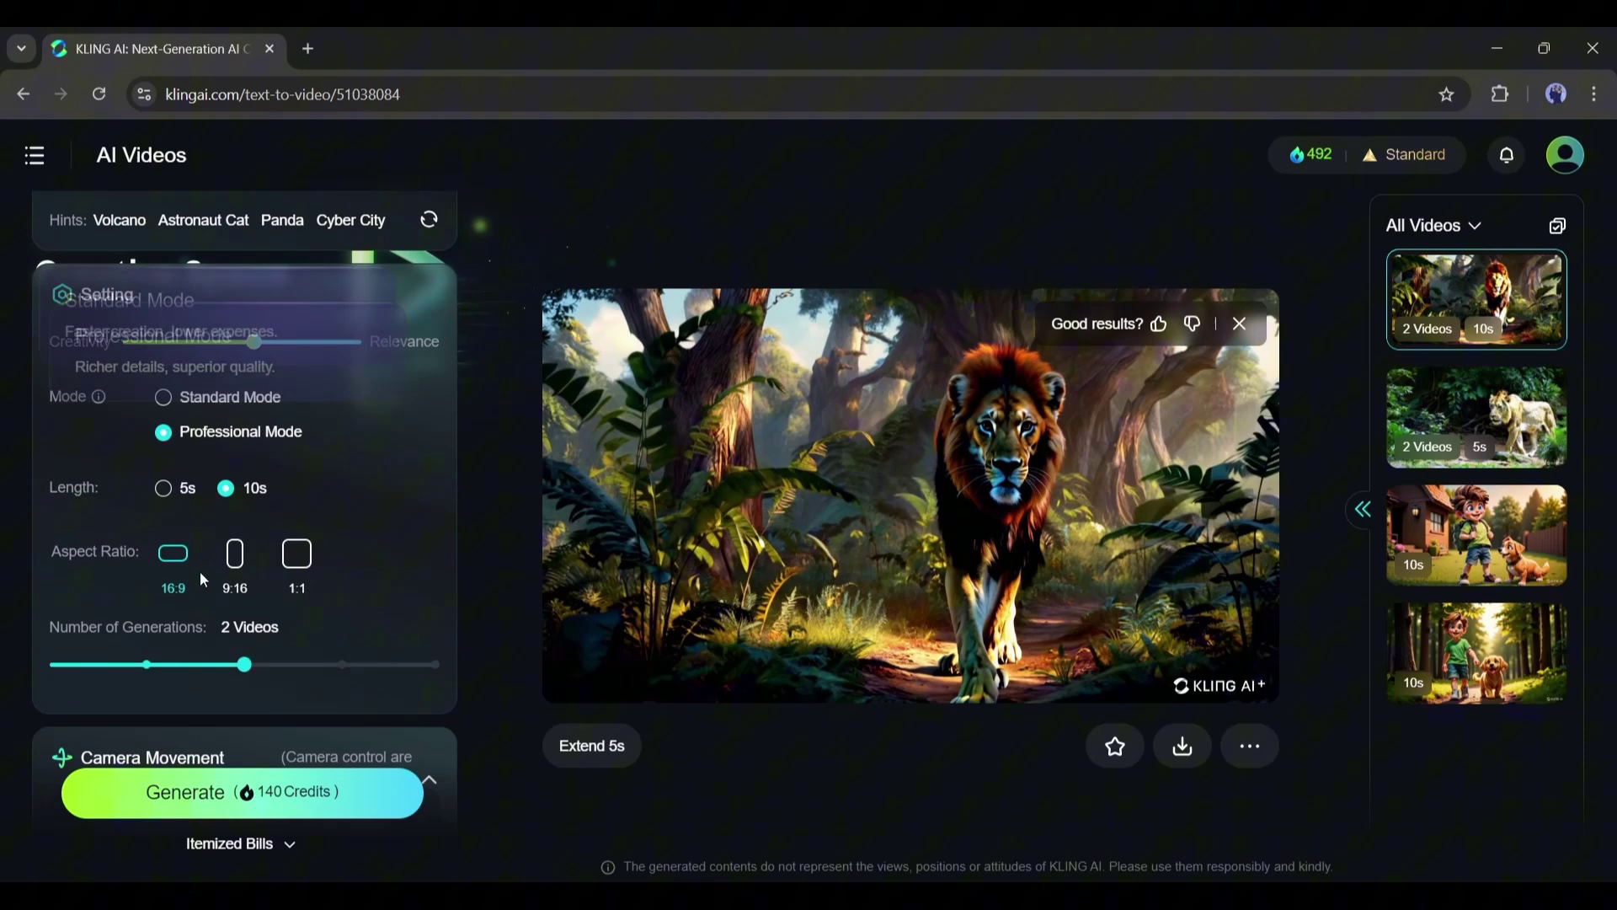
scroll(187, 587, down, 6)
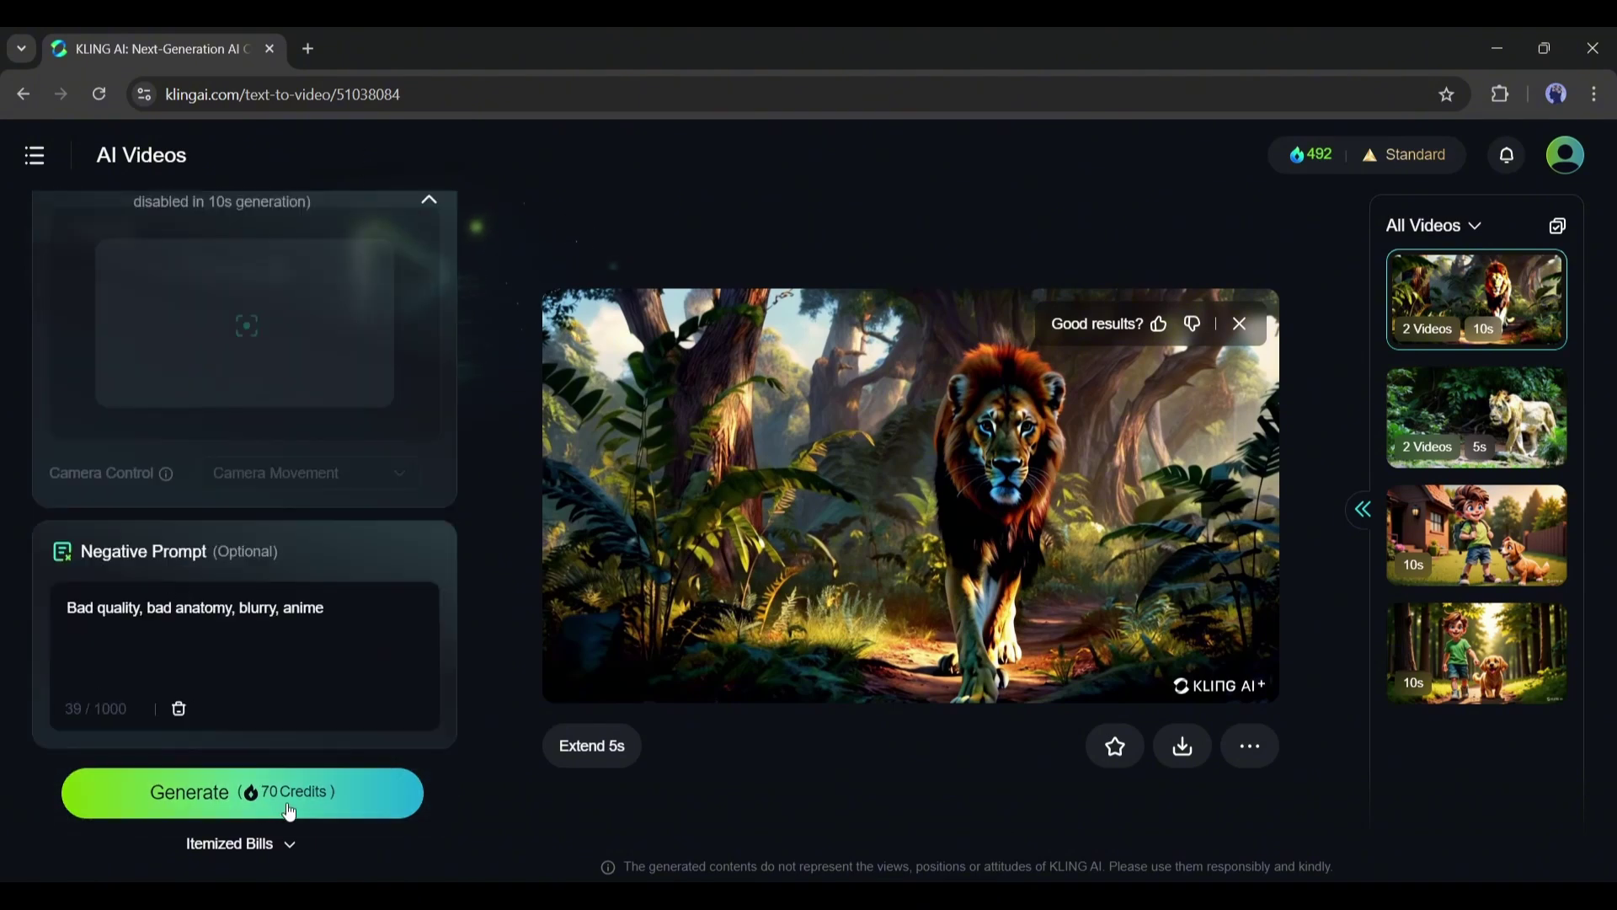
click(278, 793)
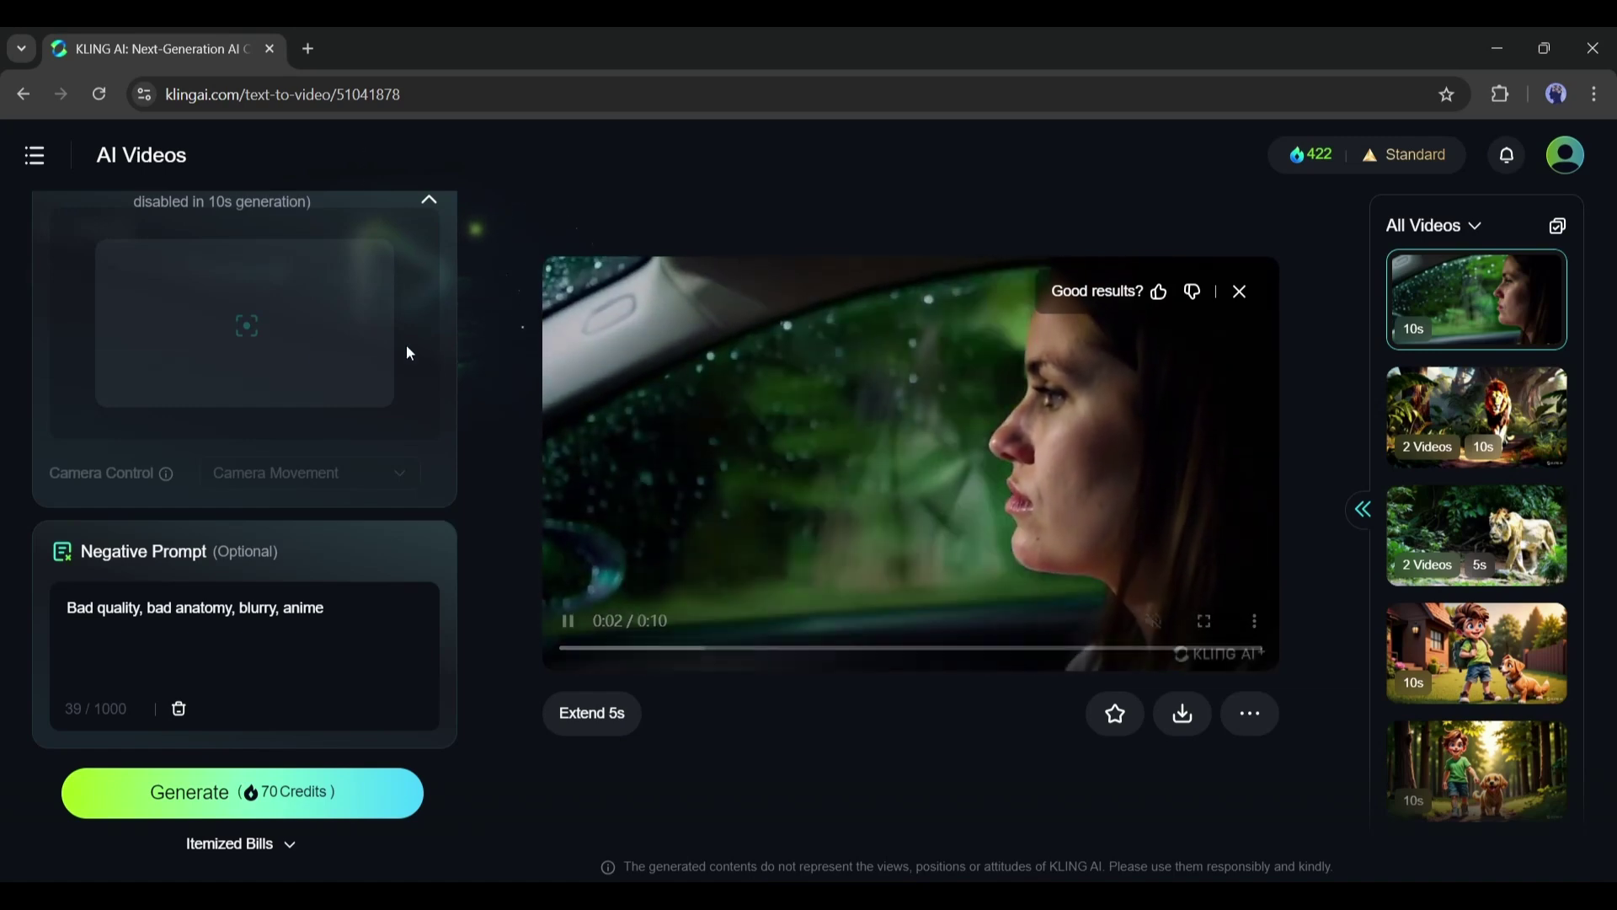
Replace the car prompt with the pasted Pixar boy-with-football prompt.
scroll(409, 353, up, 10)
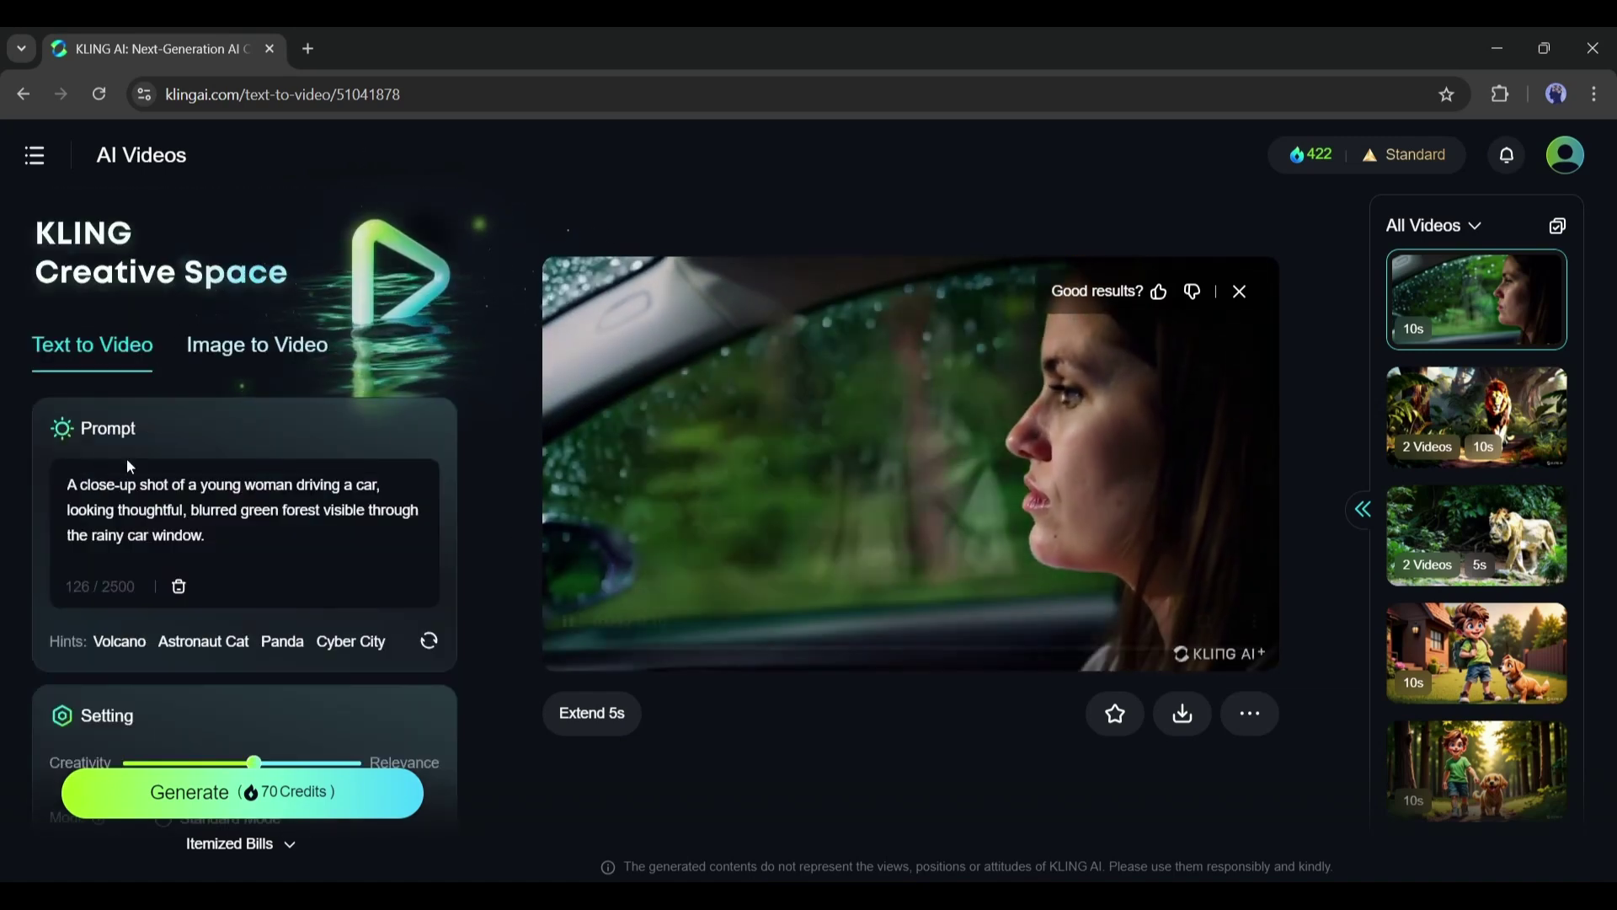
drag(68, 483, 251, 586)
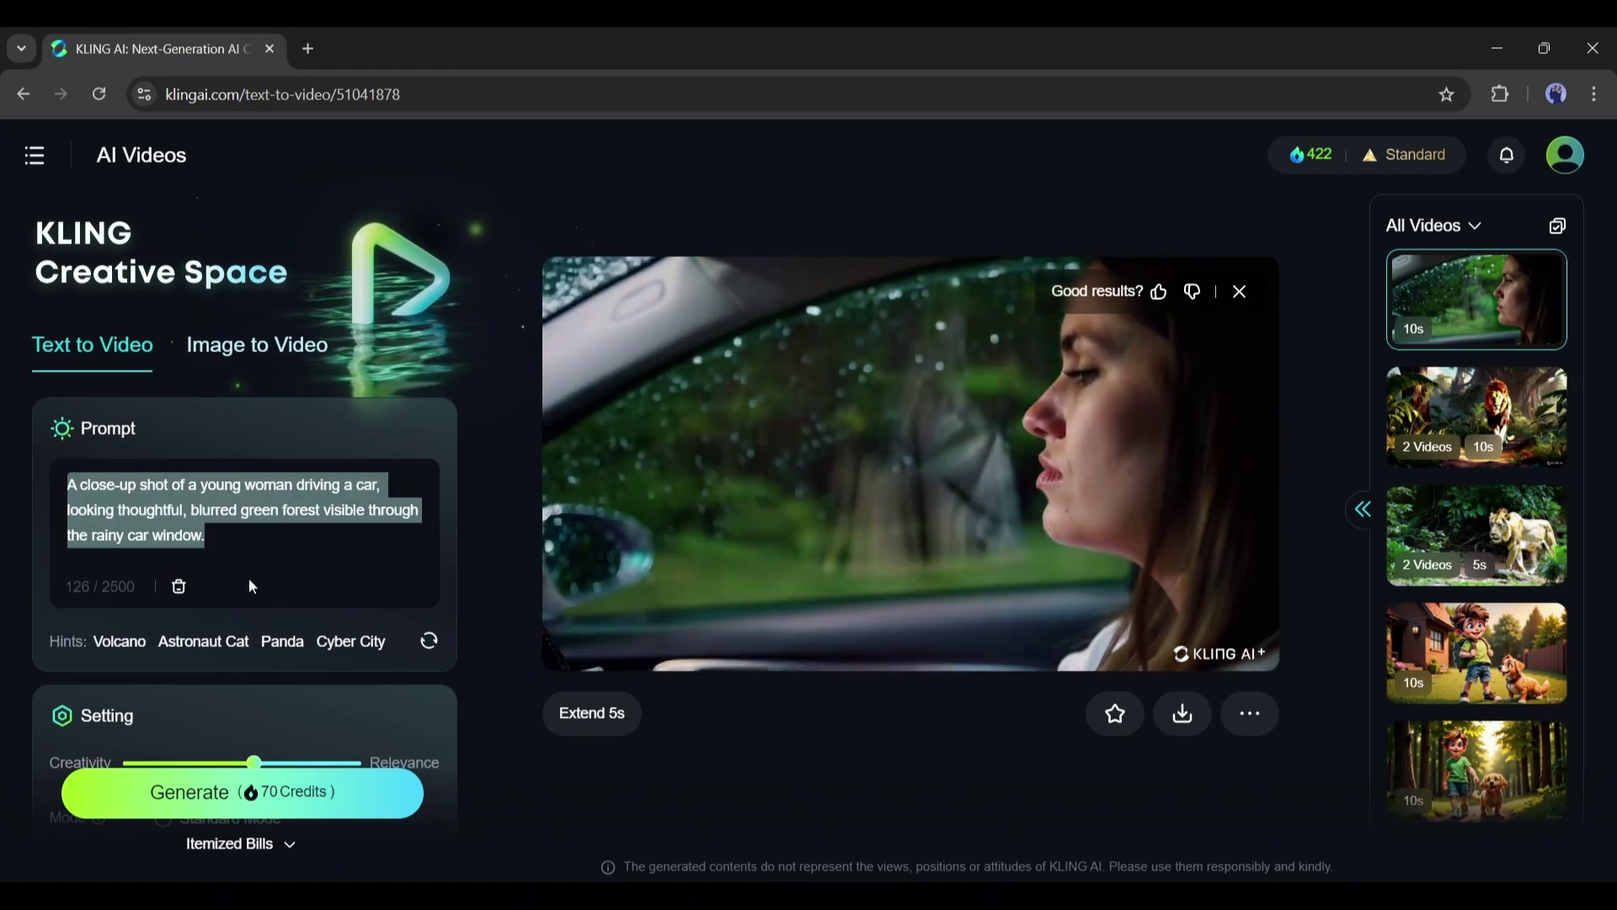
text(A Pixar-inspired 3D animation of a young boy joyfully running with a football on a school playground. The boy is wearing a bright blue and white football uniform, his face showing determination. The playground is lively with kids in the background cheering. The animation has smooth character movements, with a stylized, vibrant color palette typical of Pixar movies. The camera shot is a wide-angle, capturing the energy of the scene. Sunlight glows in the background, creating soft shadows, ultra-high resolution, and well-rendered textures on both the characters and background elements.)
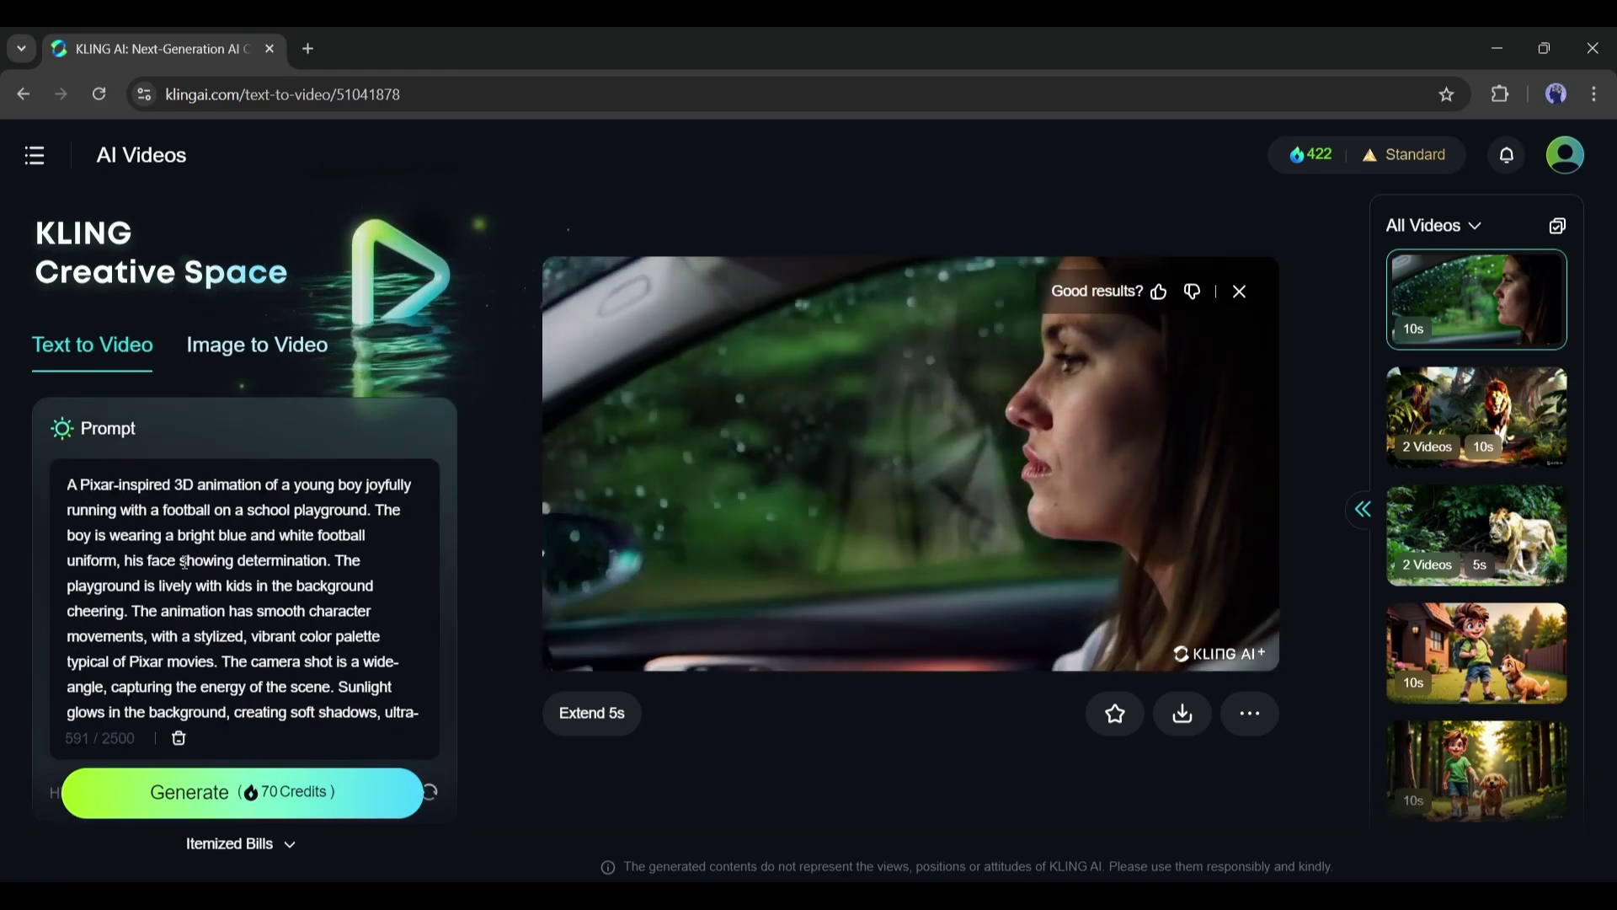
drag(67, 483, 386, 506)
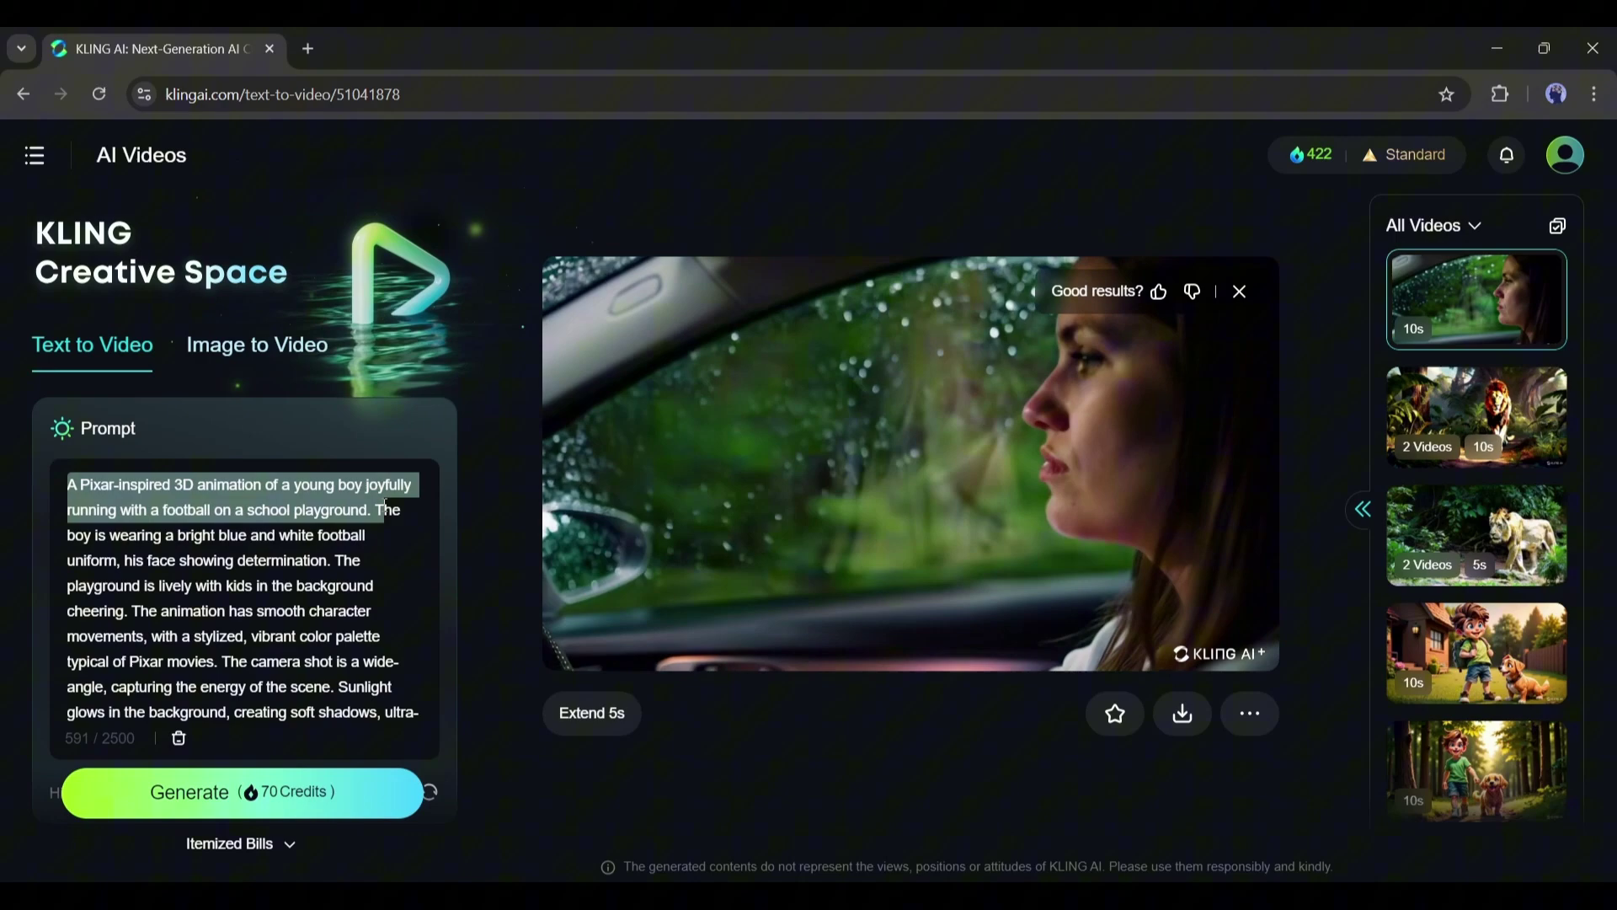
scroll(396, 531, down, 7)
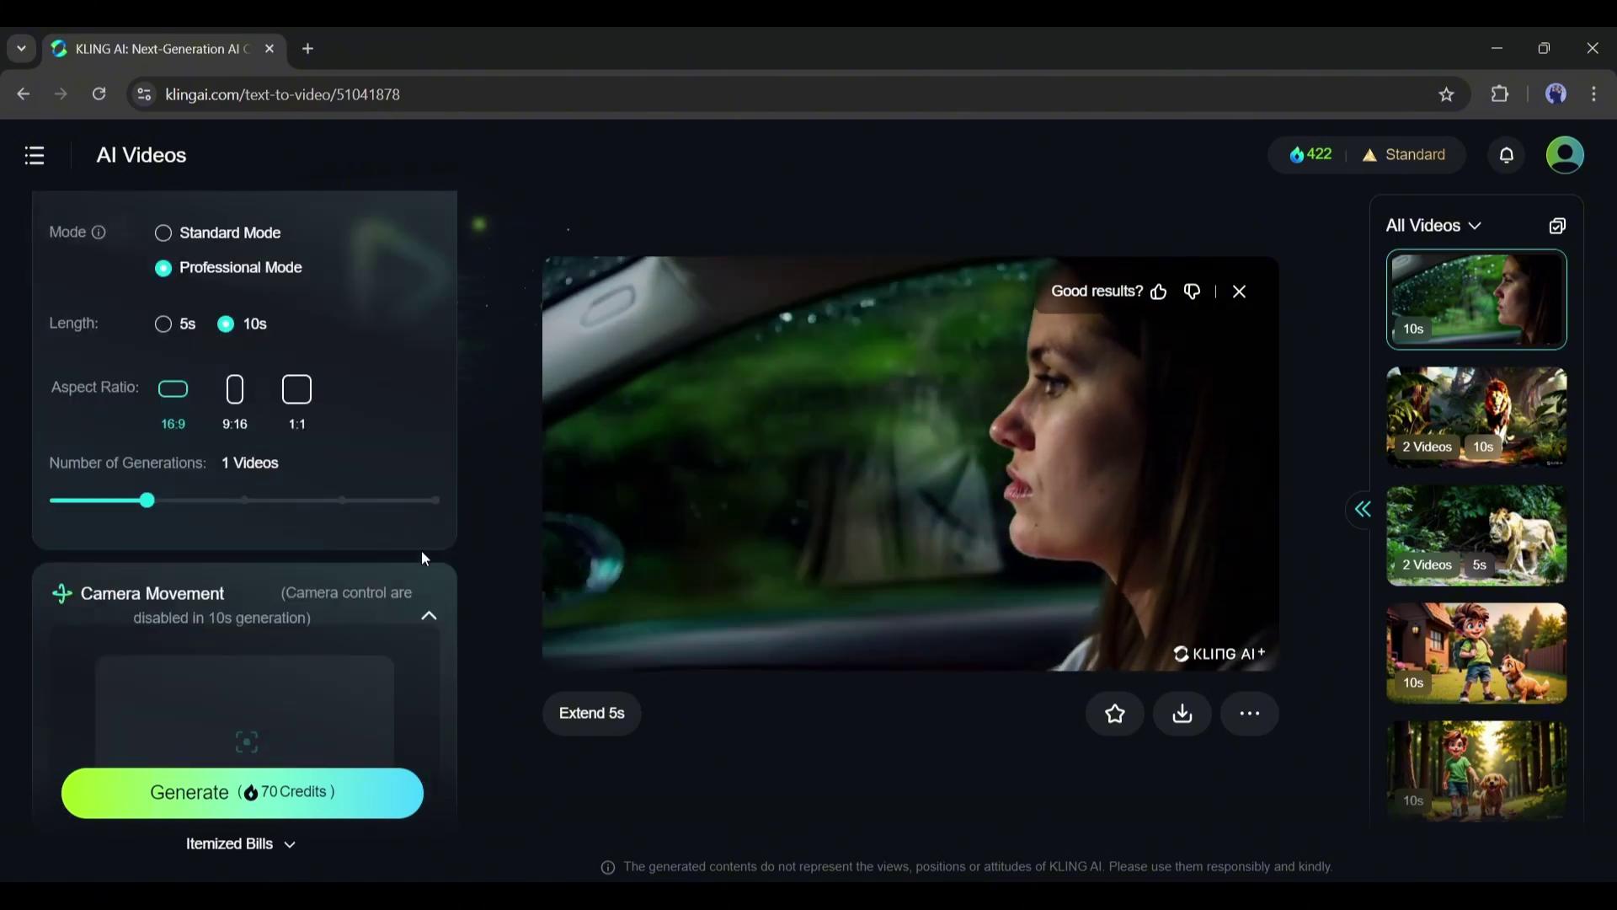
scroll(421, 549, up, 3)
Change 'anime' to 'realistic' in the negative prompt and generate the 10-second clip.
scroll(394, 507, down, 3)
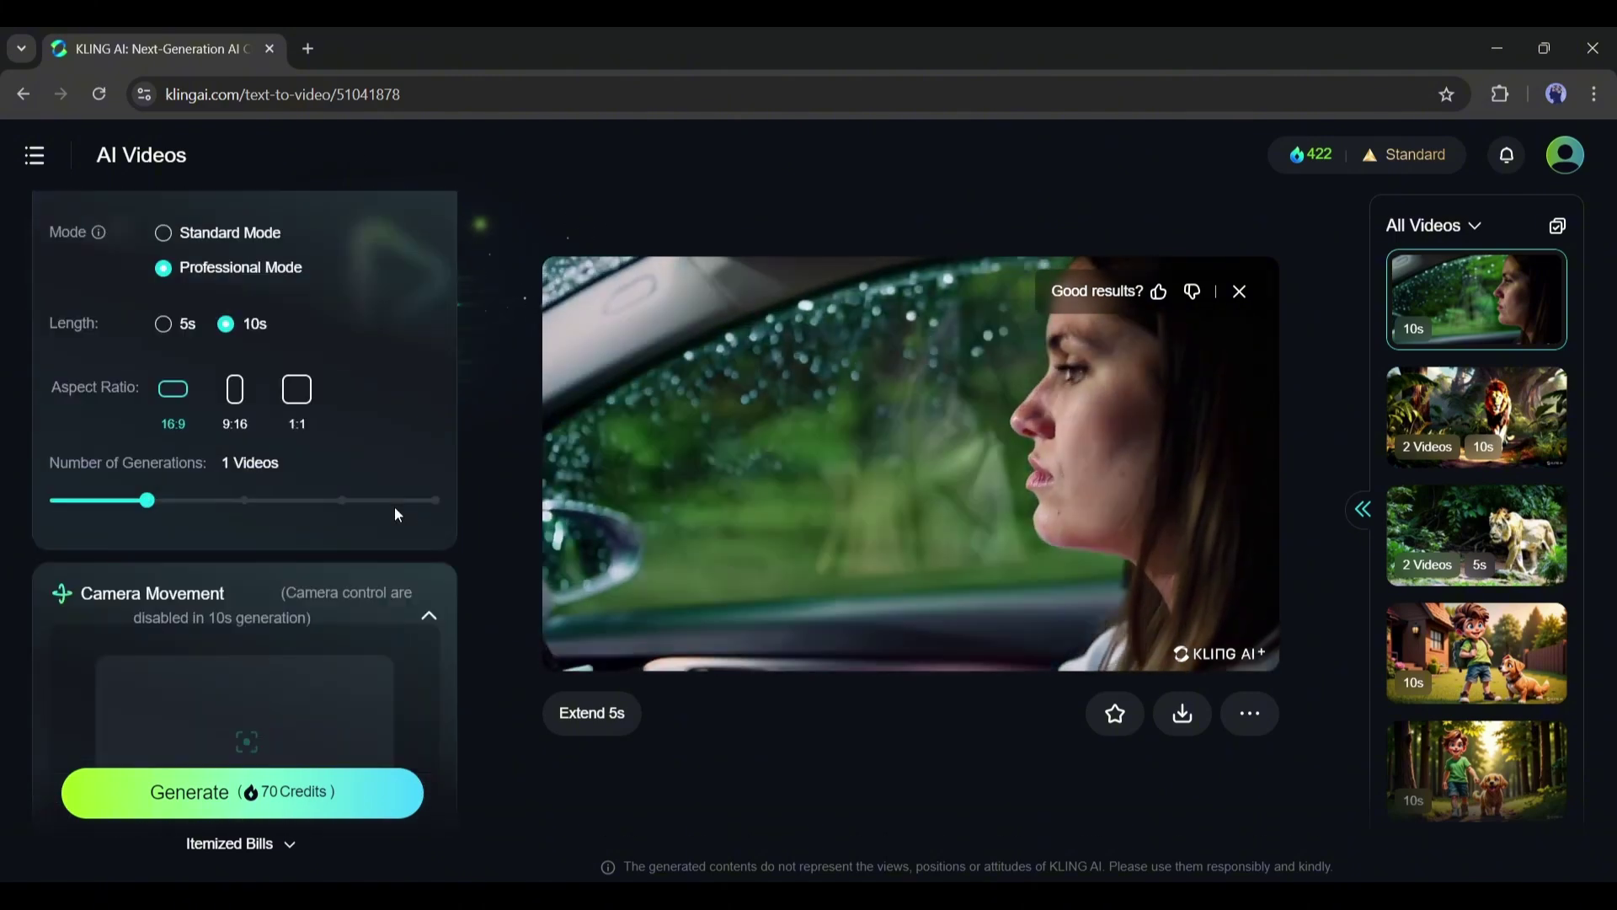
scroll(219, 550, down, 5)
double_click(304, 608)
text(realistic)
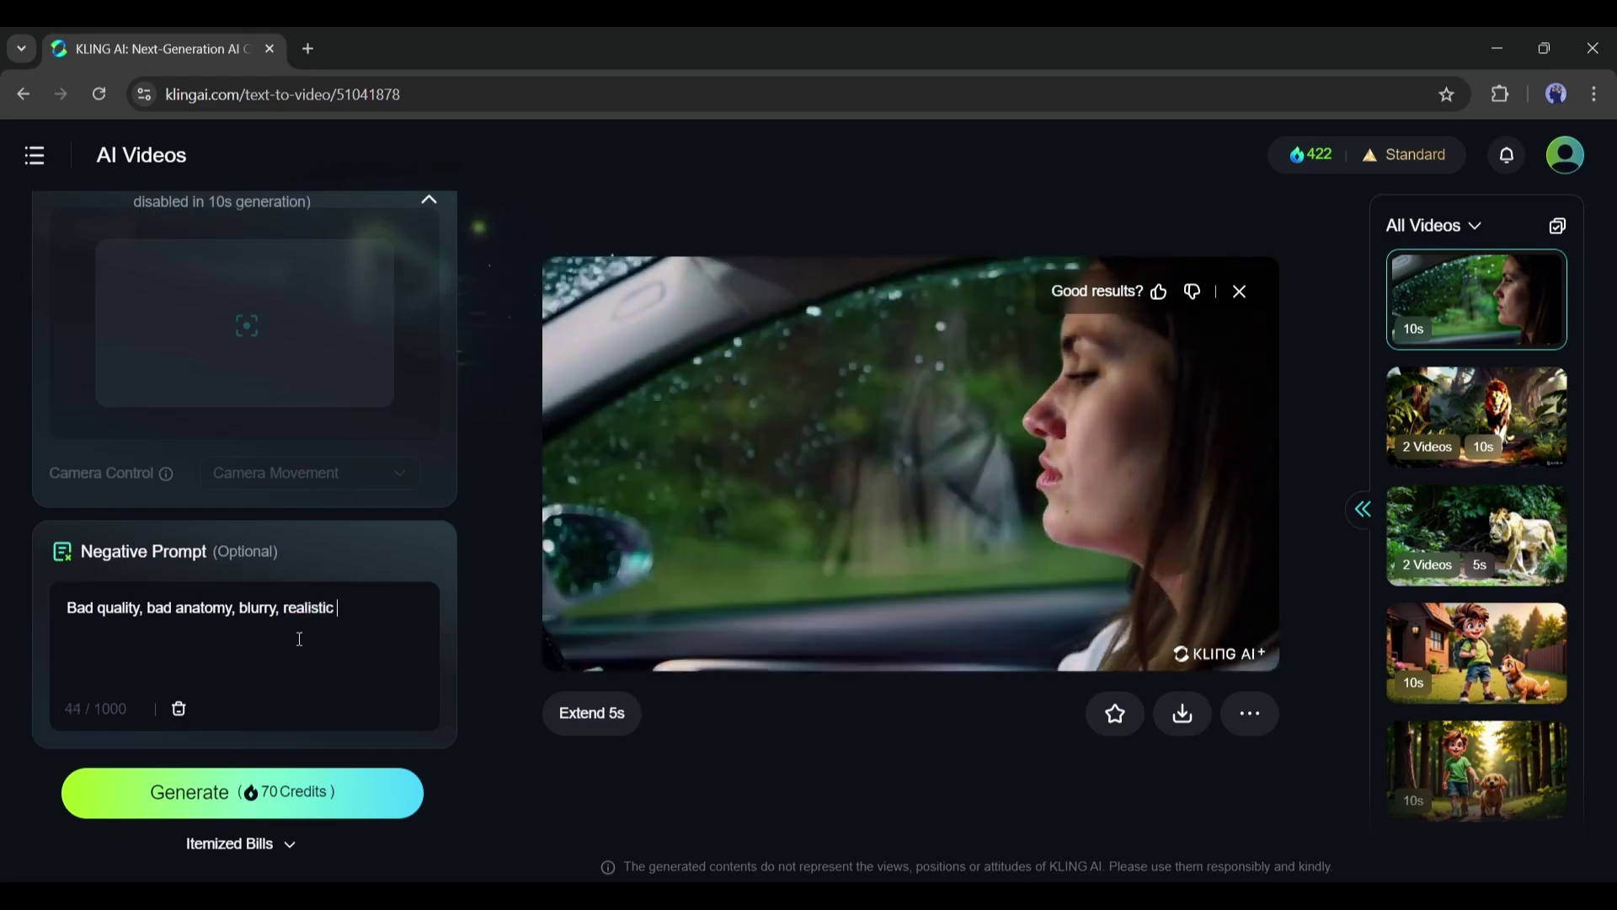
click(586, 726)
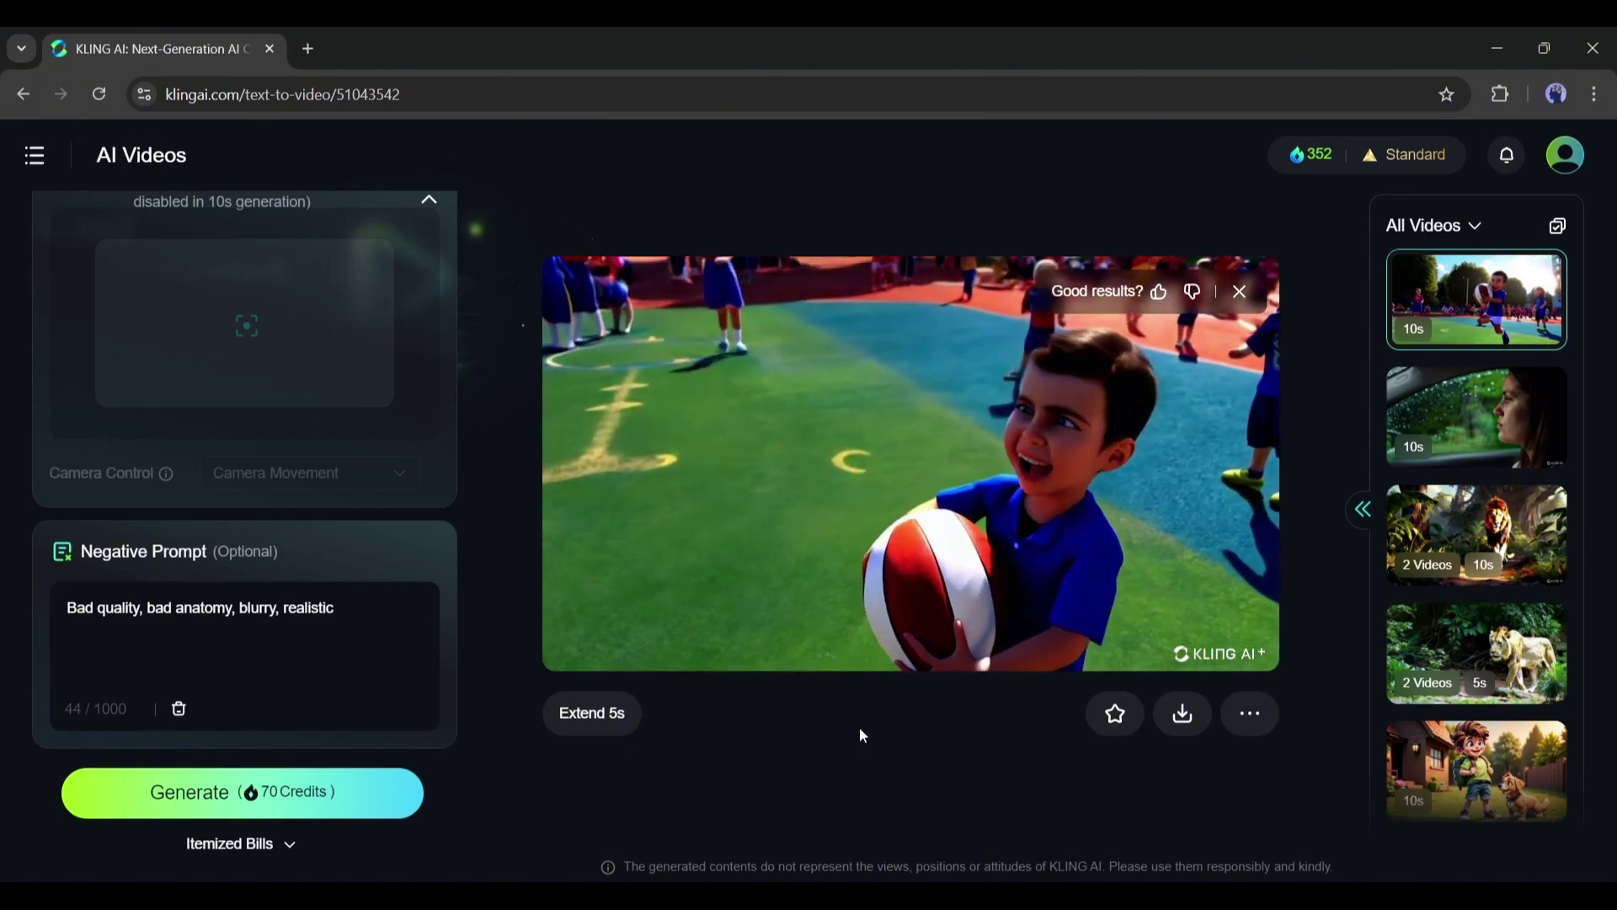
mouse_move(726, 481)
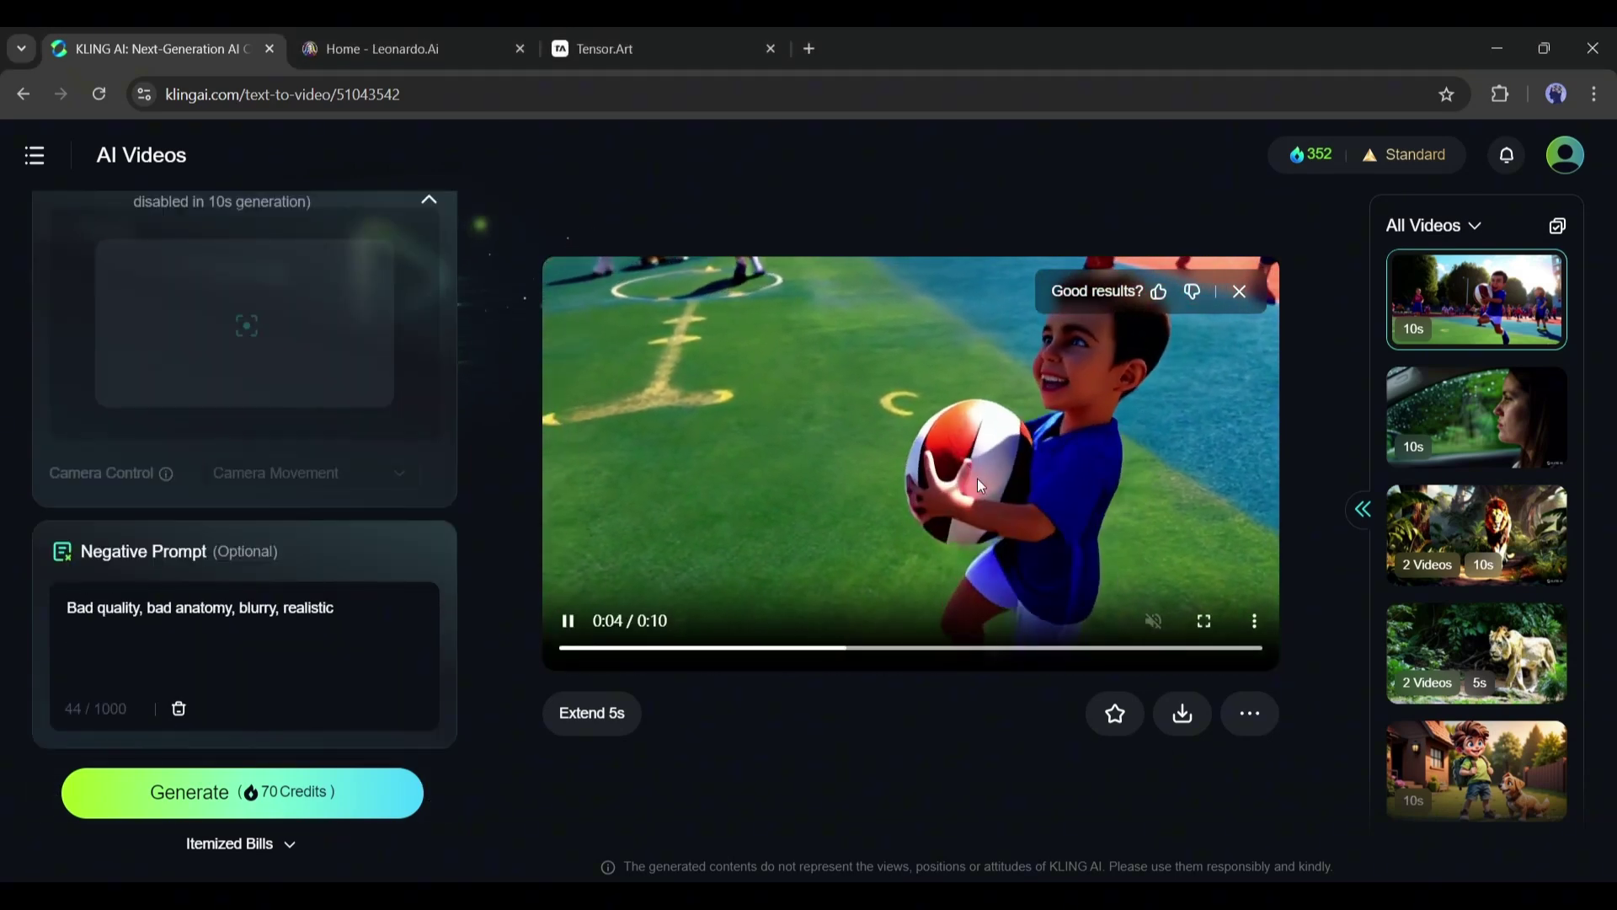
scroll(401, 479, up, 10)
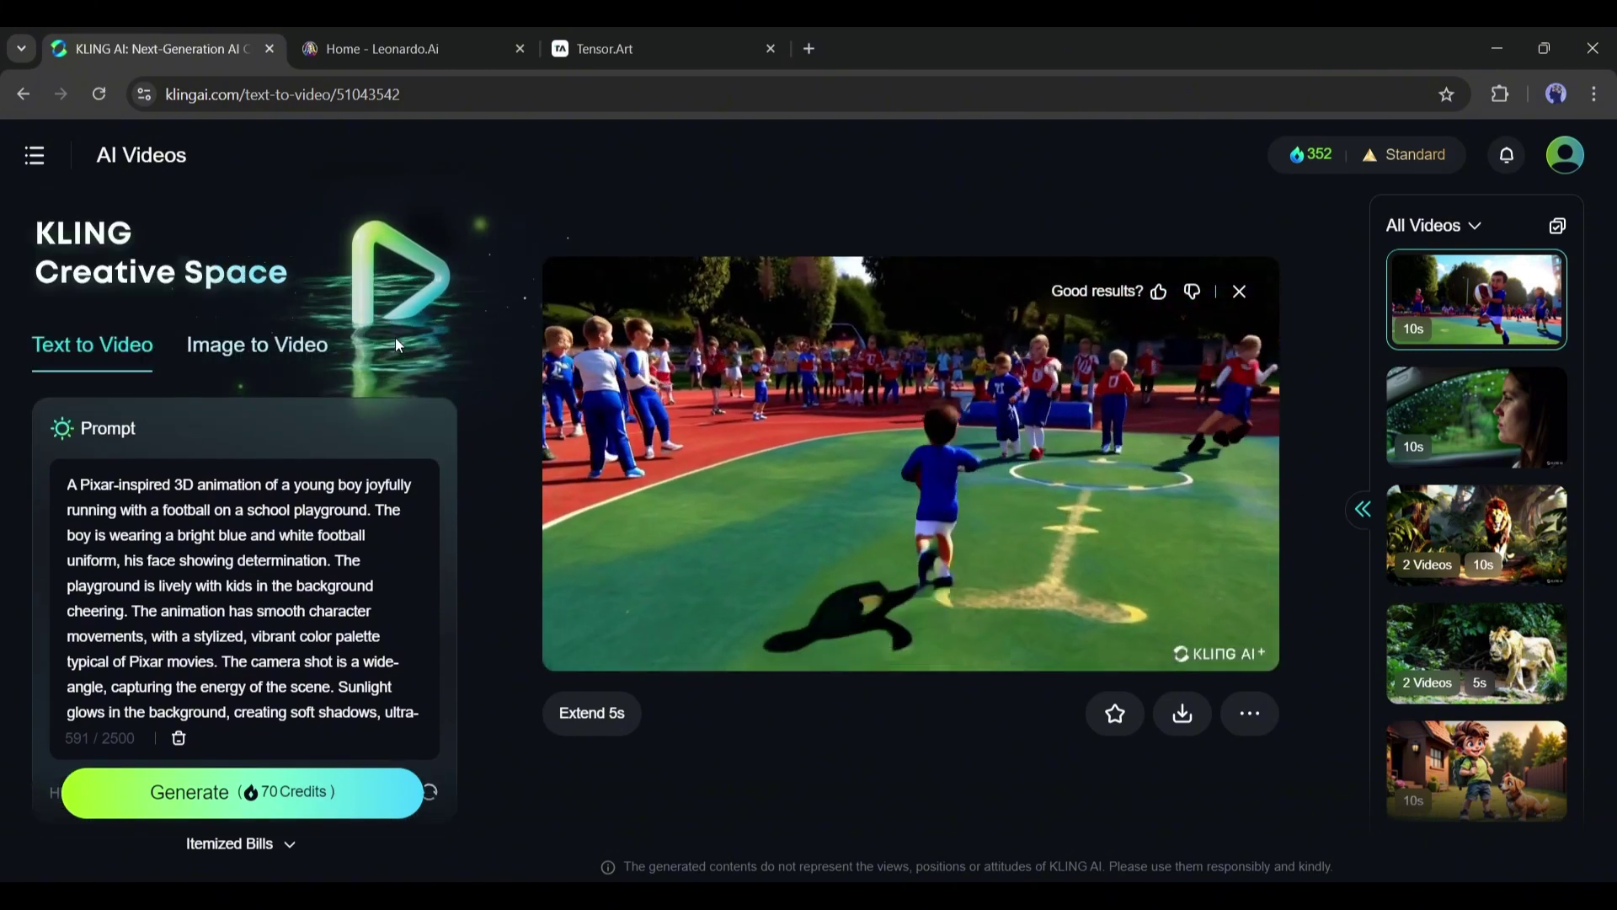
In Image to Video, upload the boy-and-dog picture as the start image.
click(296, 349)
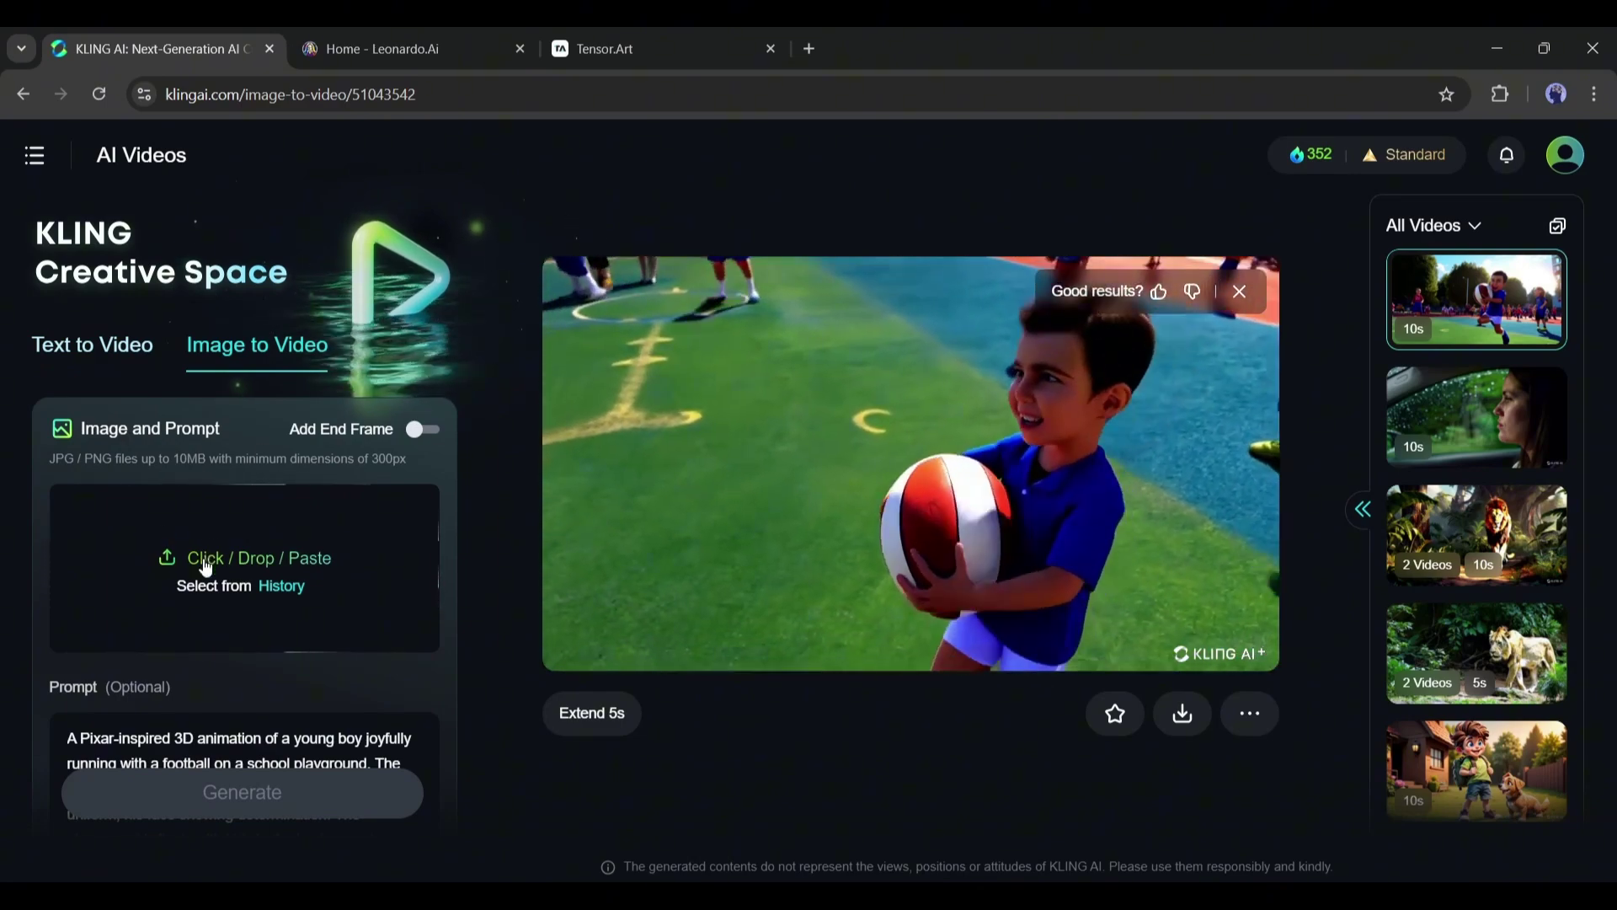
click(205, 568)
click(548, 318)
click(1256, 851)
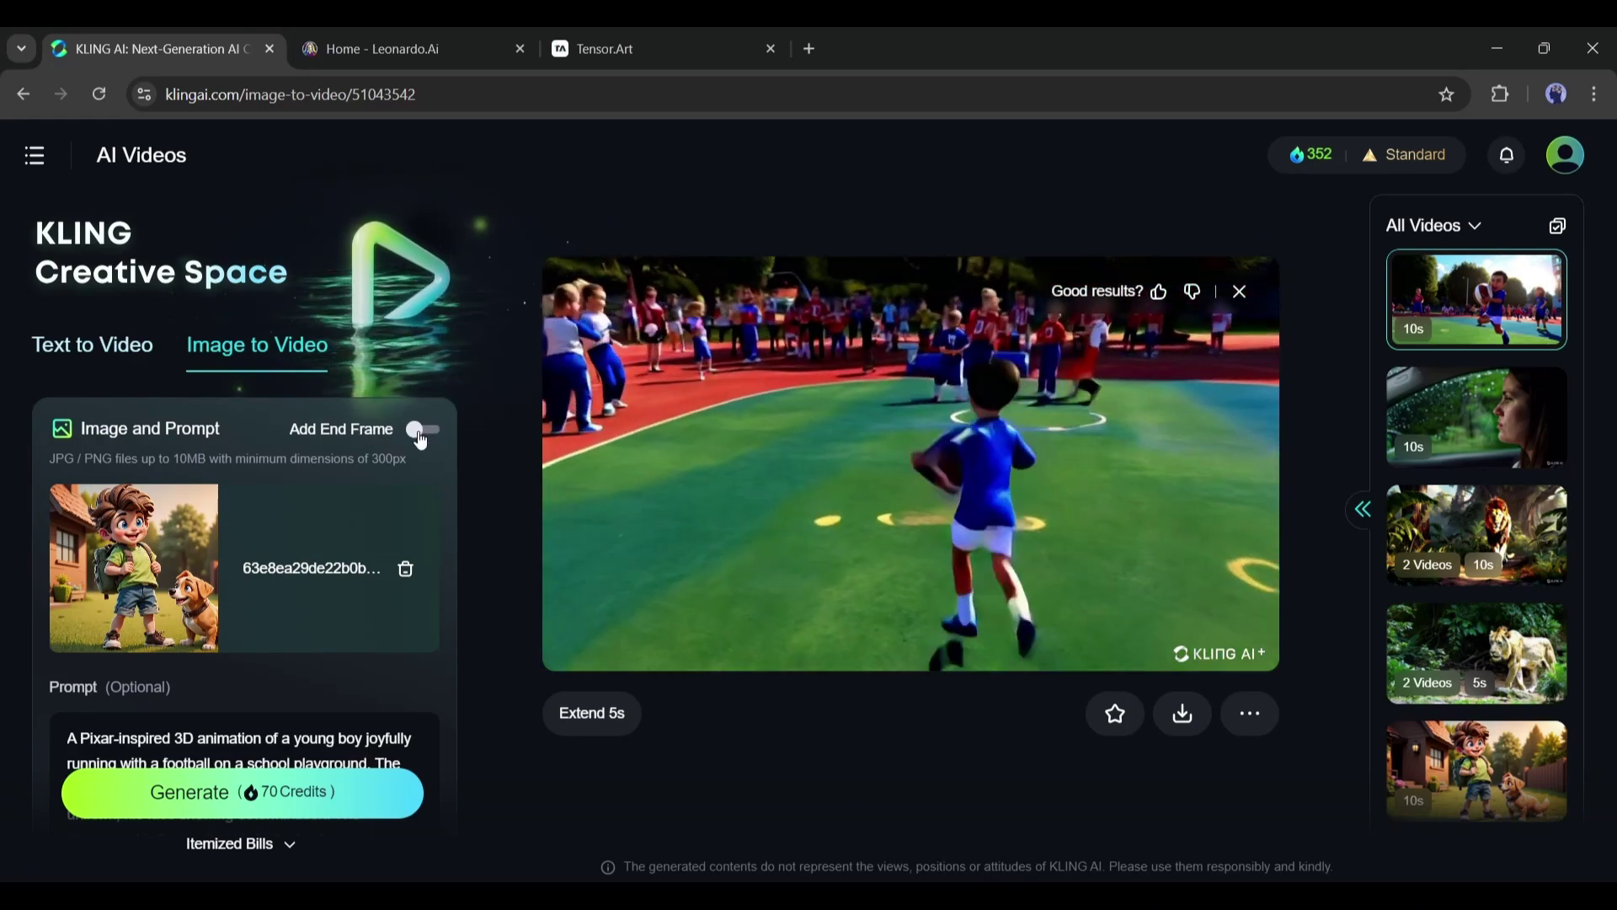
Leave Add End Frame off, clear the stray prompt text, and review the settings.
click(422, 431)
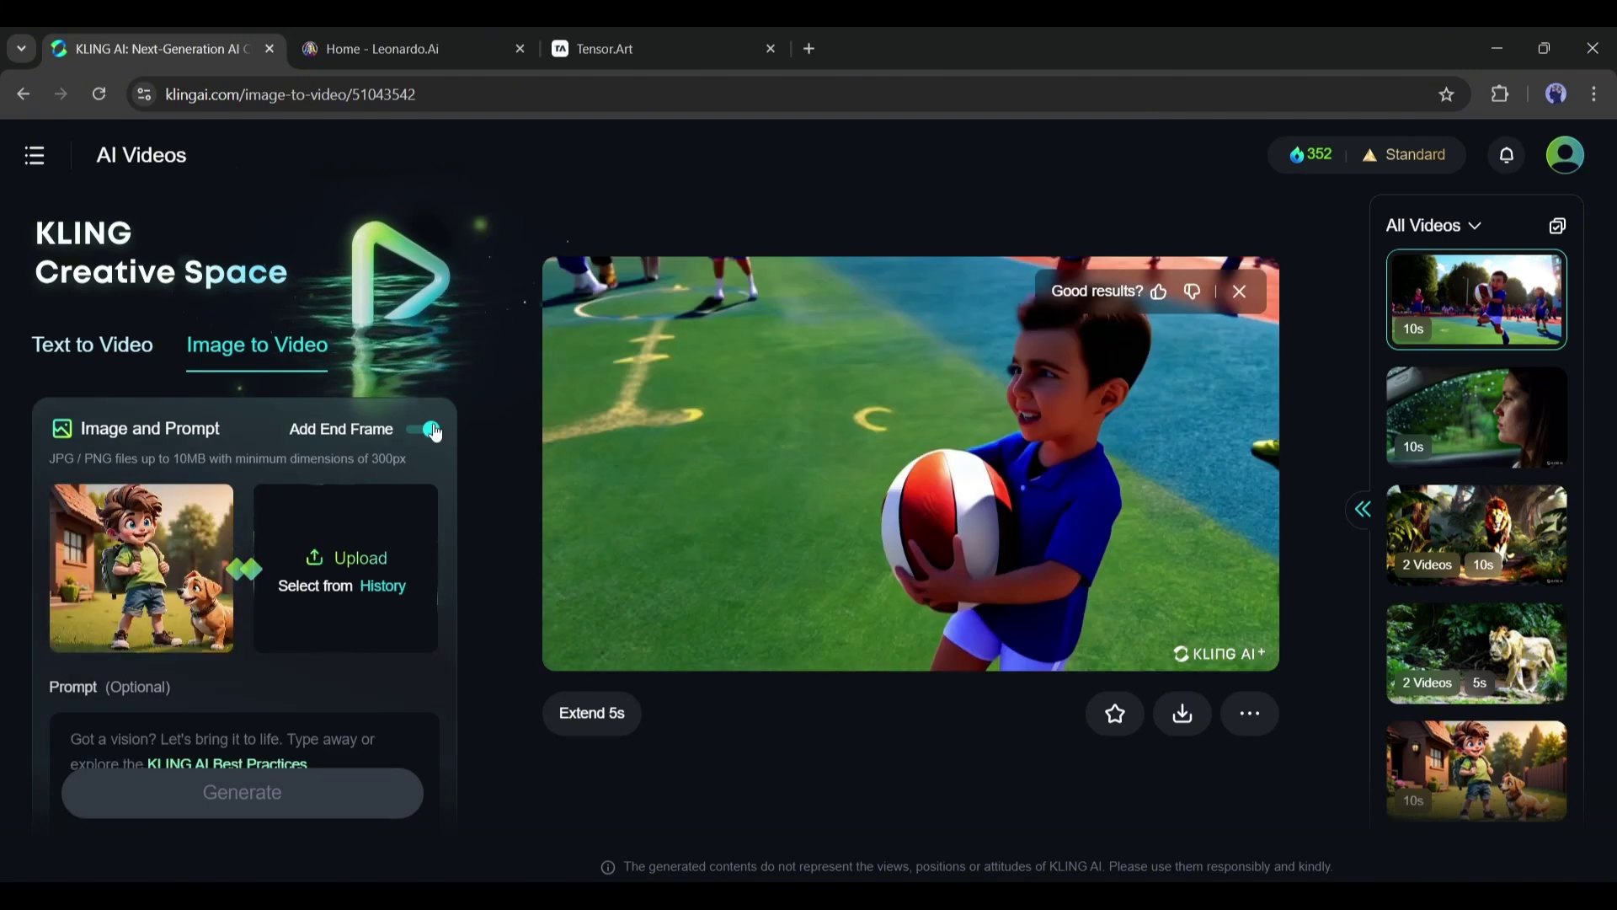
click(430, 432)
scroll(253, 543, down, 3)
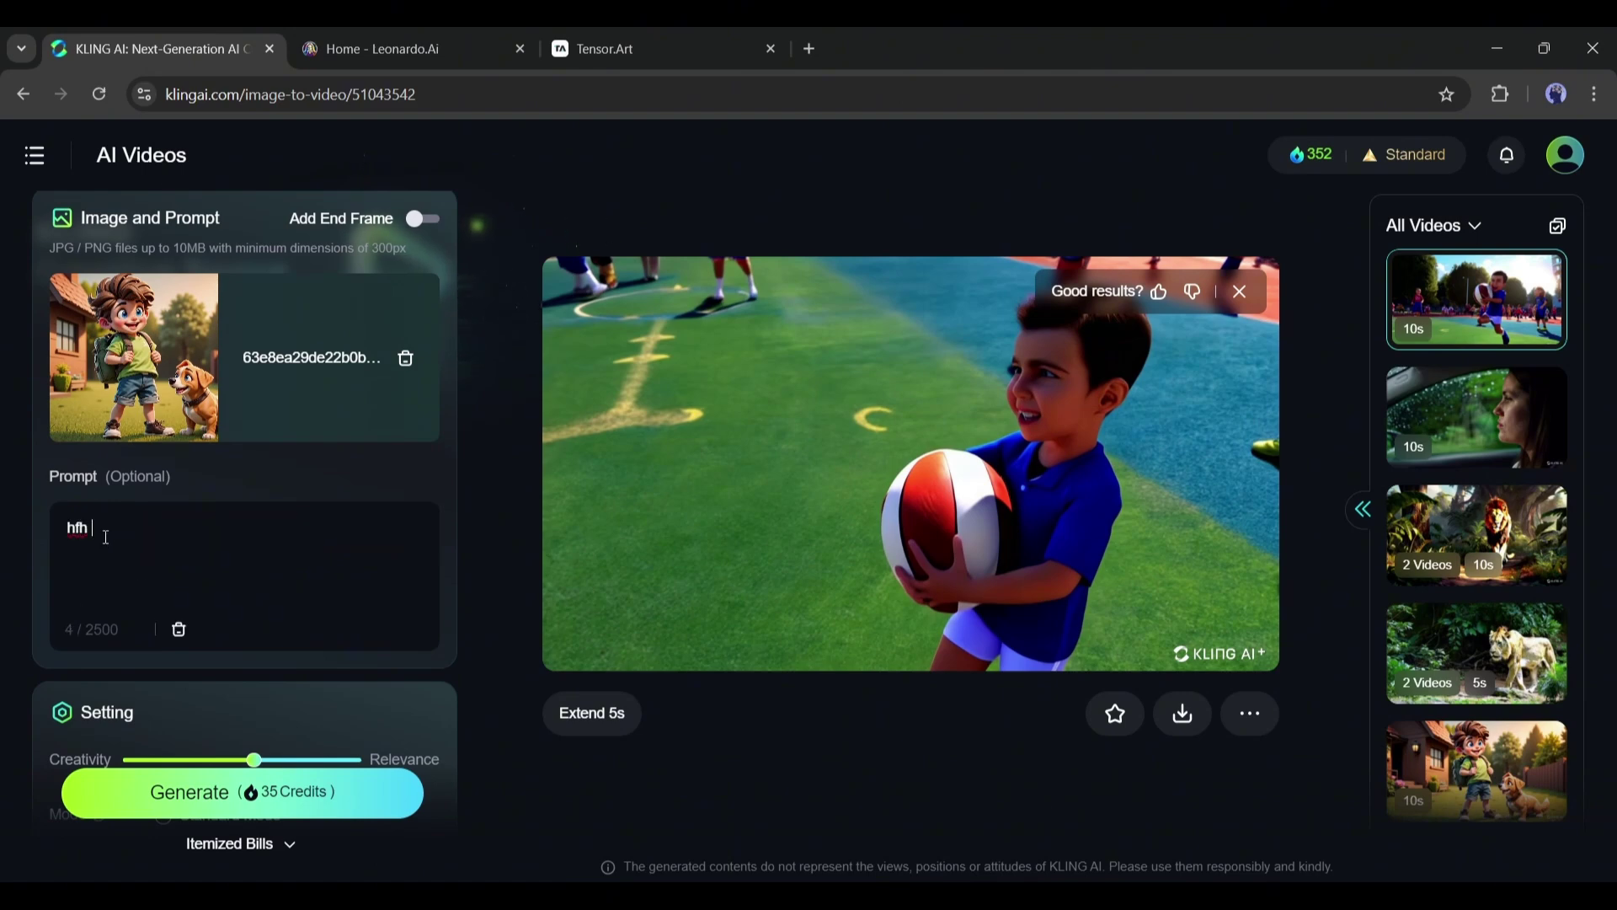
click(179, 631)
scroll(238, 512, down, 3)
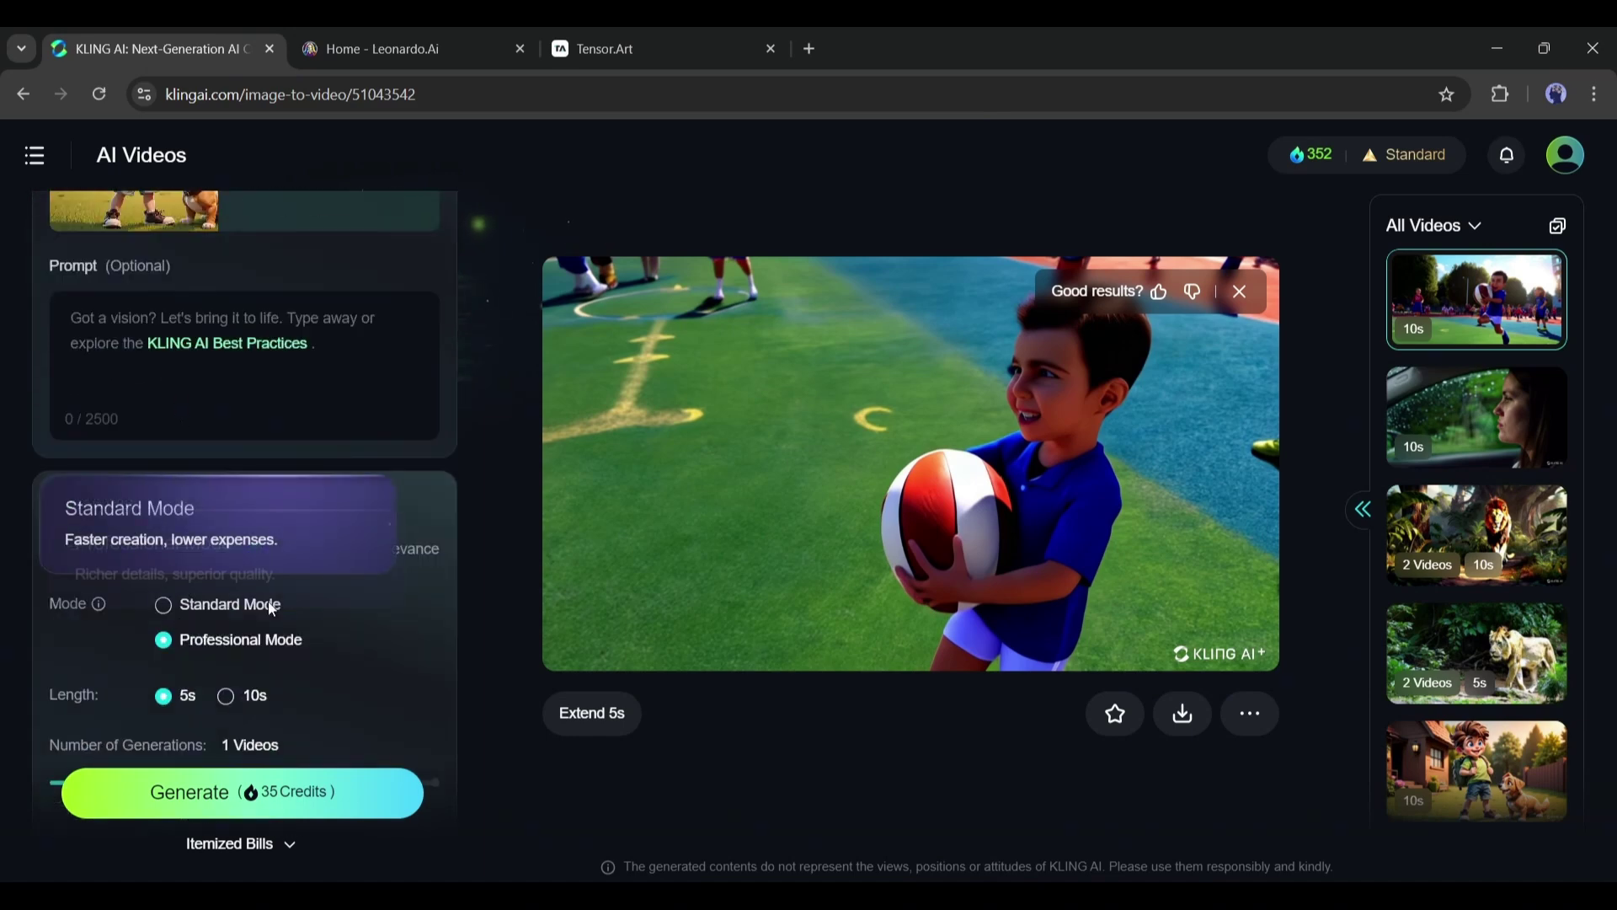
scroll(289, 670, down, 3)
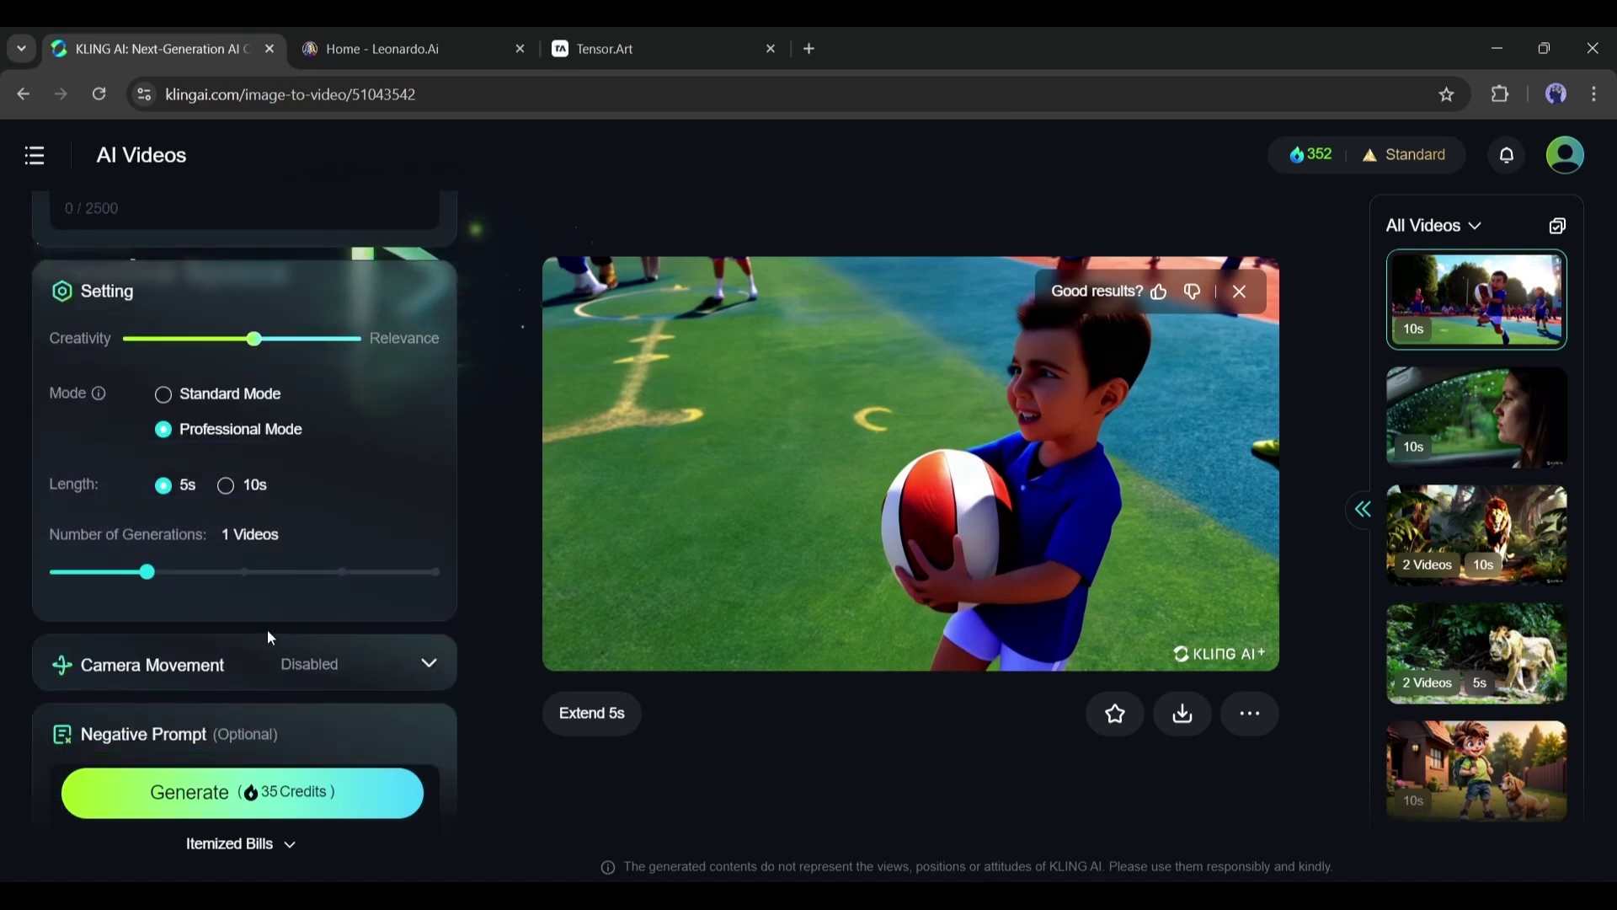
scroll(205, 605, down, 3)
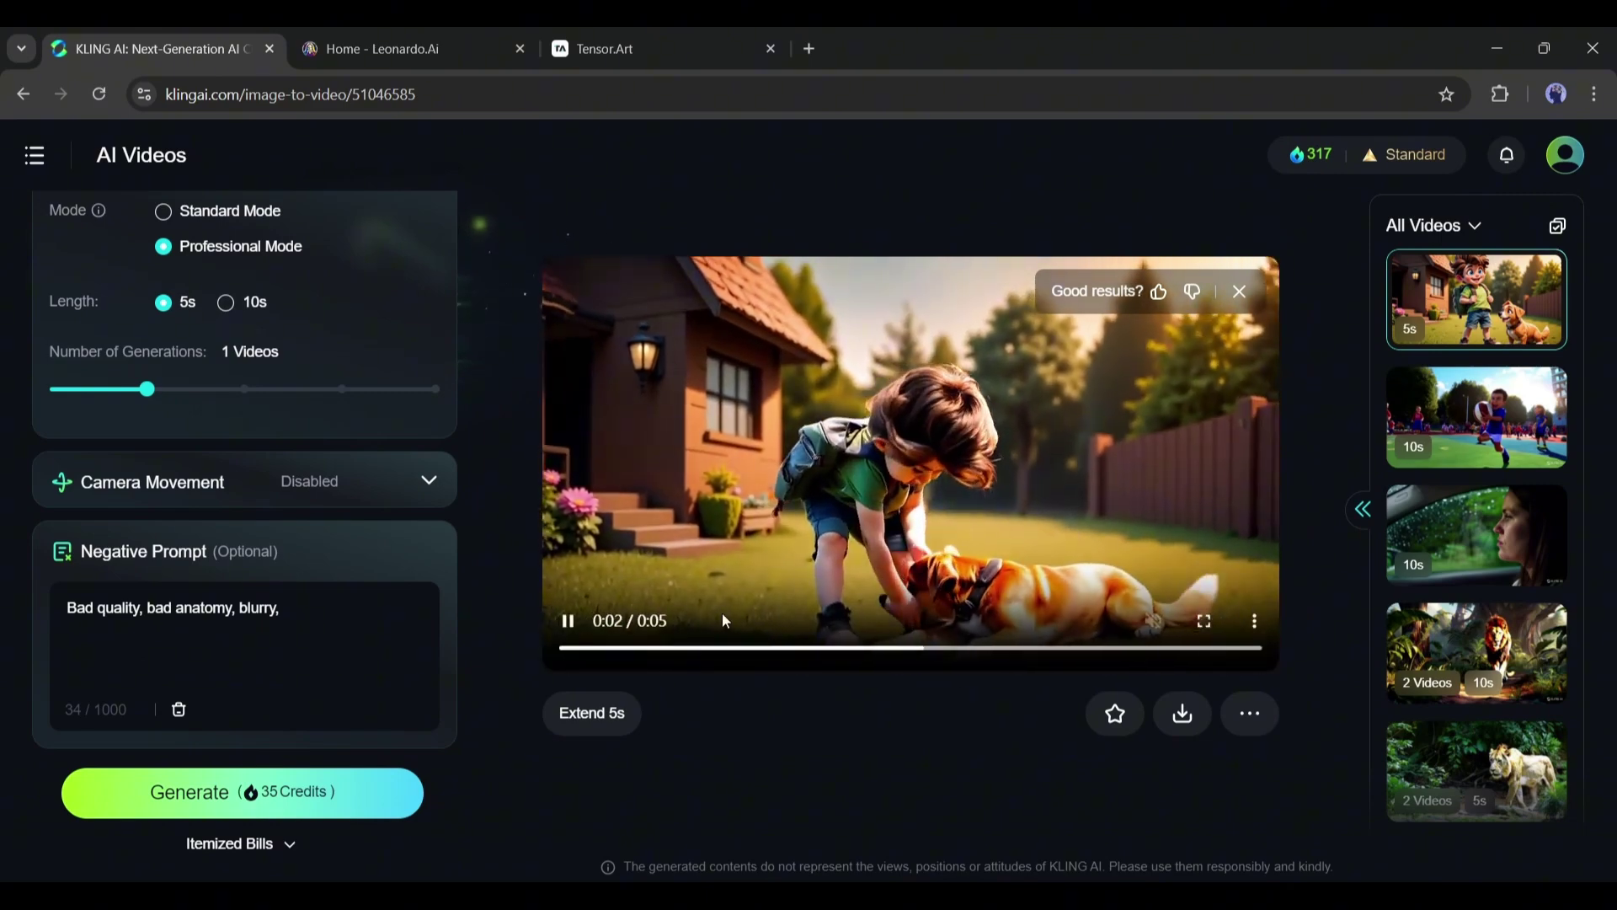
Paste the village-backyard backpack prompt as plain text and generate the 5-second boy-and-dog clip.
scroll(282, 595, up, 6)
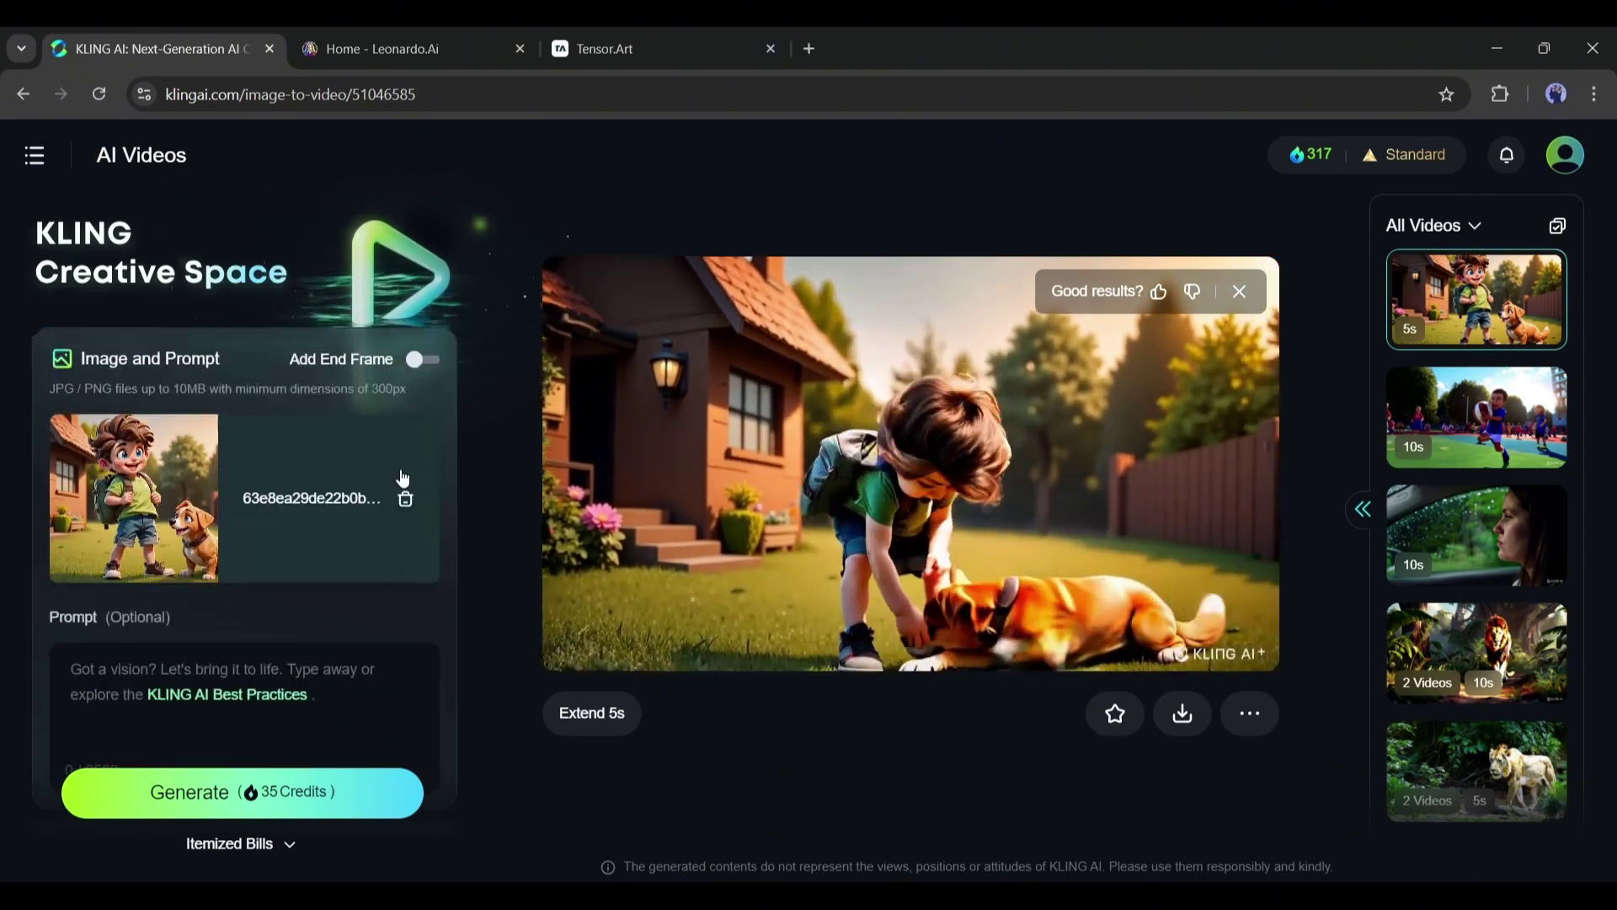
scroll(54, 569, down, 3)
right_click(100, 537)
click(191, 368)
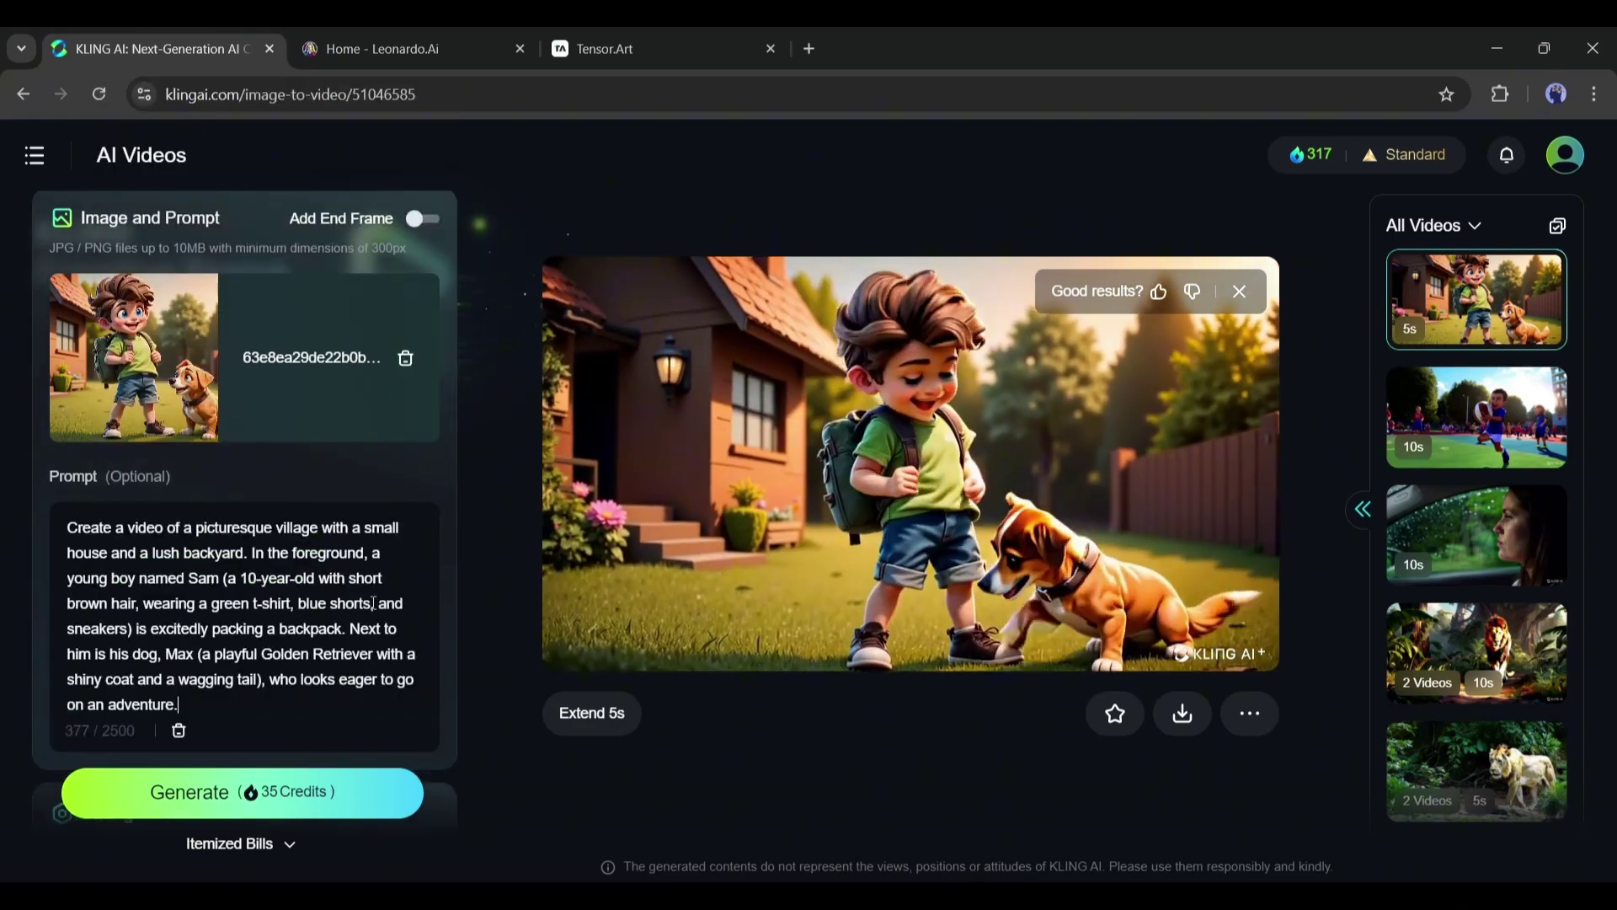
scroll(286, 648, down, 5)
scroll(283, 657, down, 2)
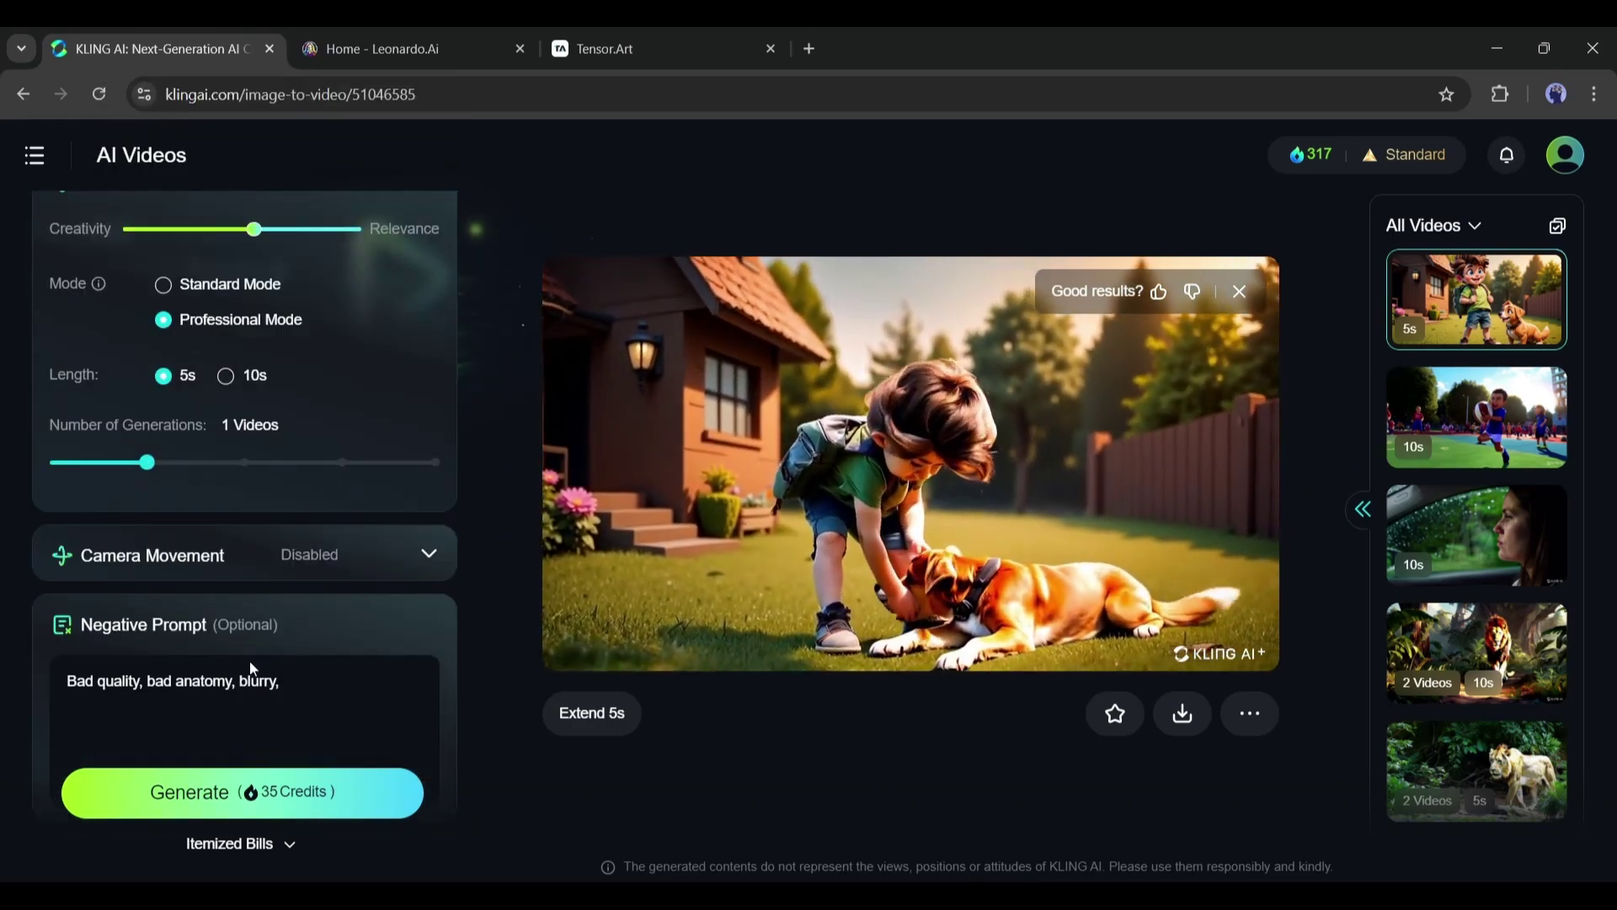
click(217, 788)
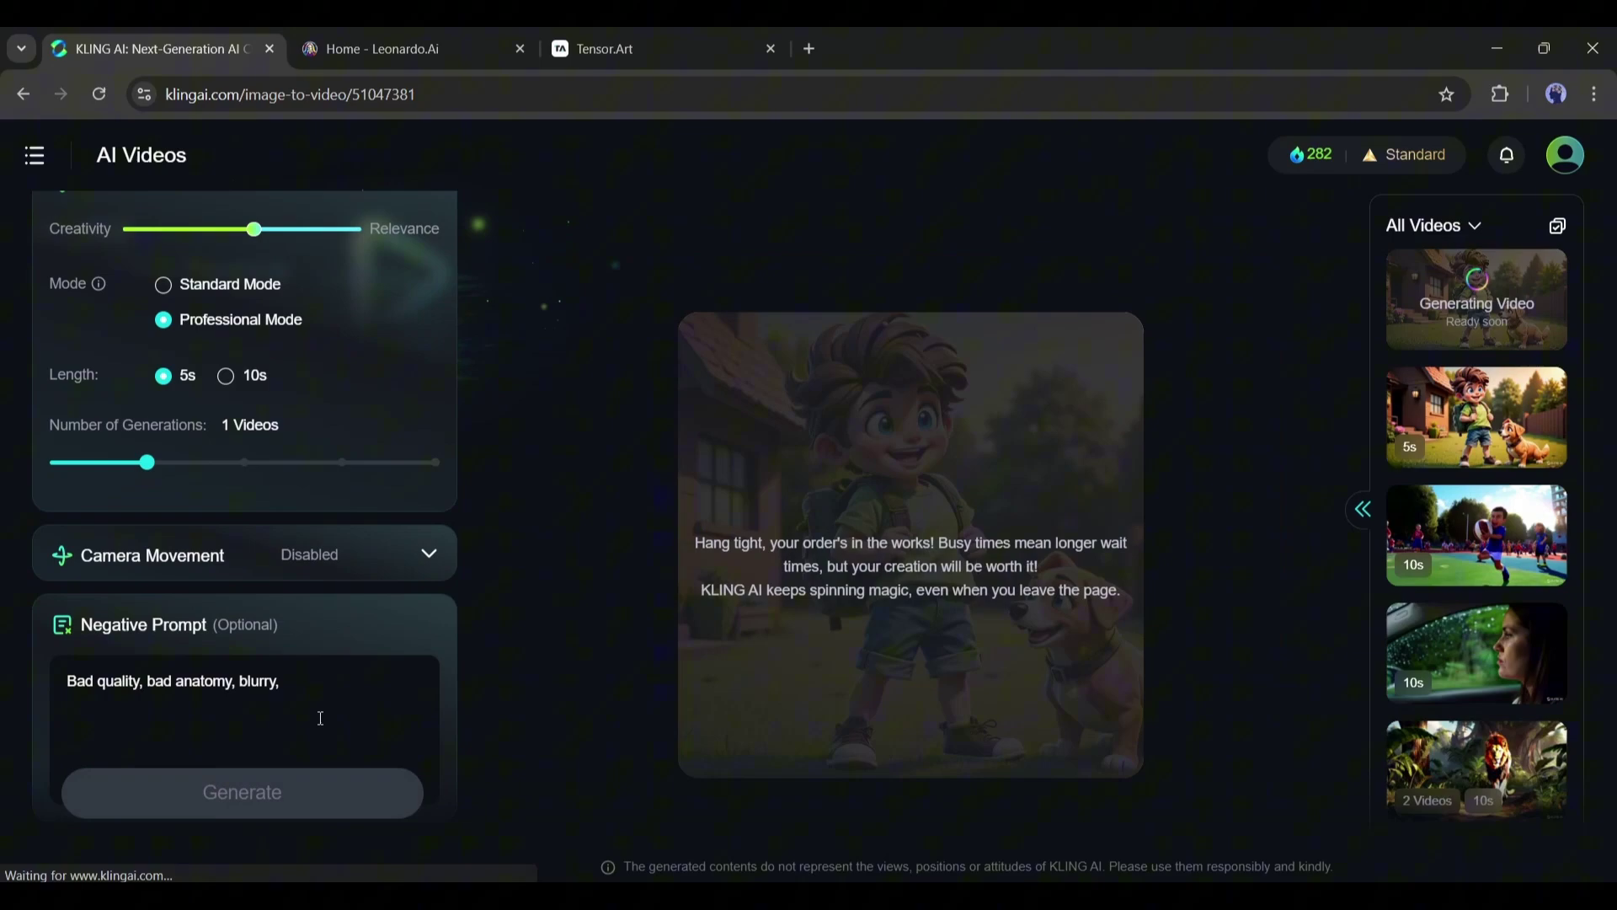
scroll(316, 707, up, 7)
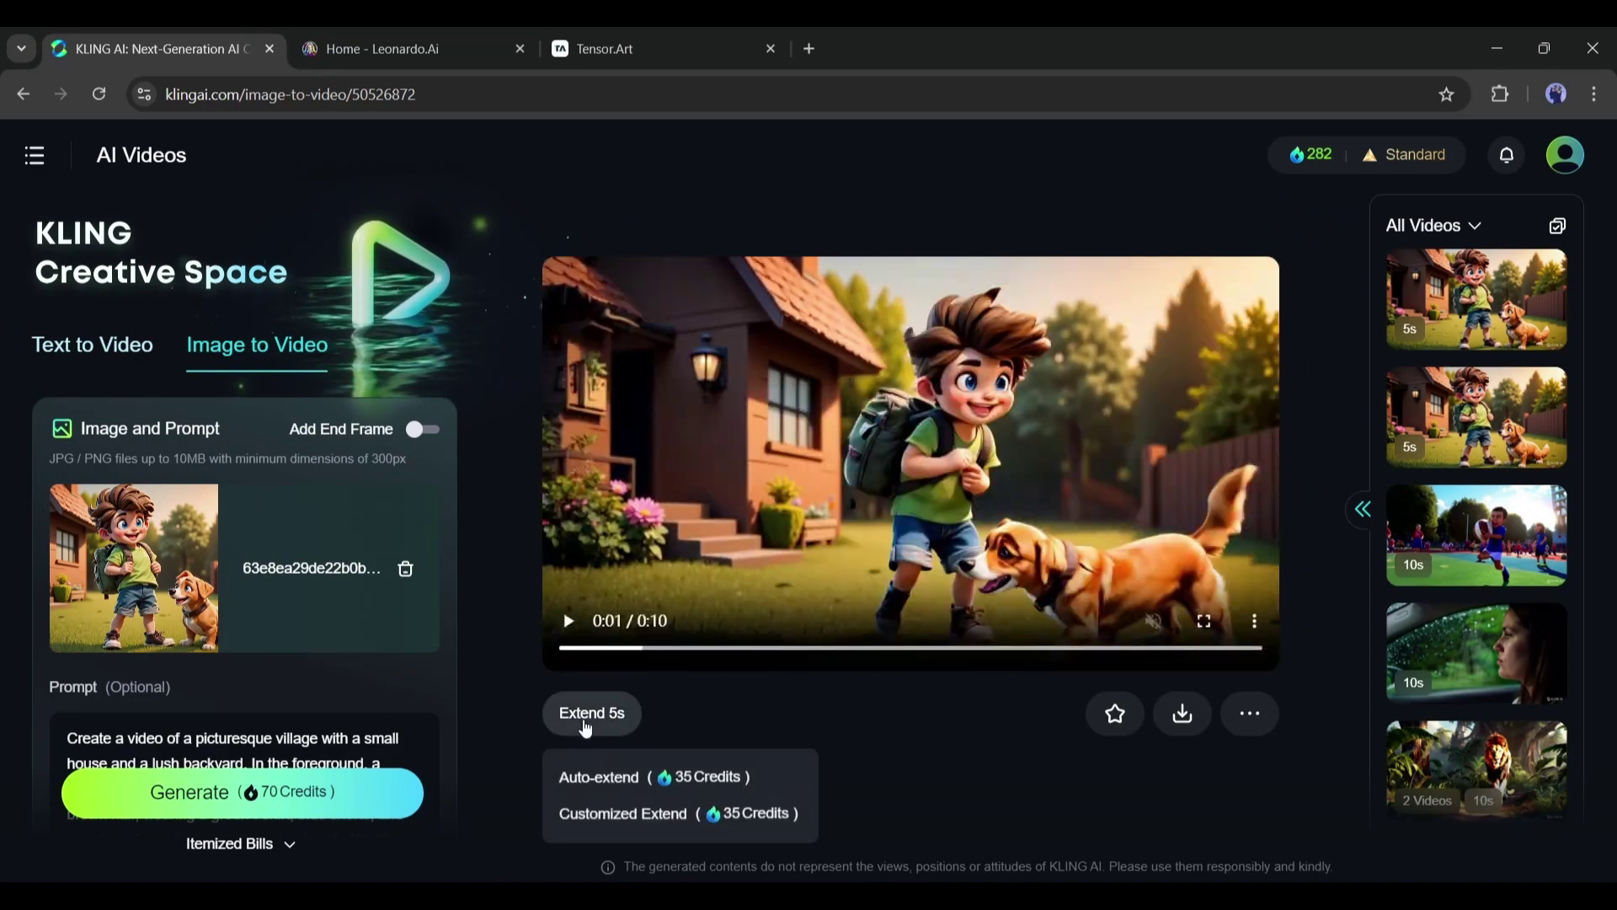
Extend the boy-and-dog clip by 5s with a Customized Extend prompt starting 'The boy'.
click(657, 817)
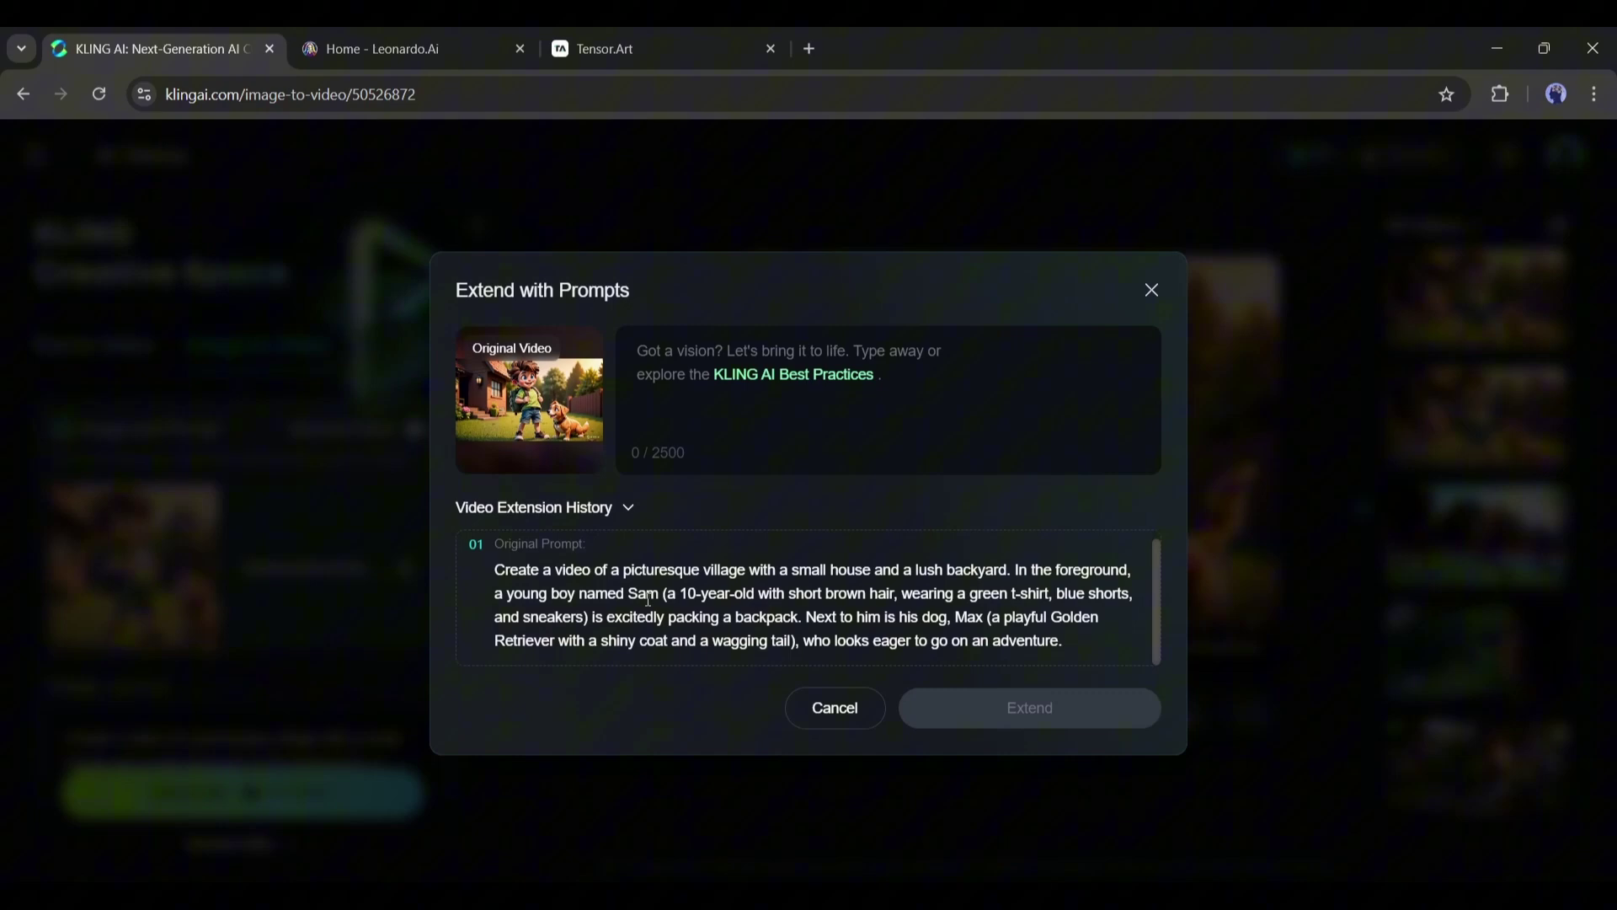
scroll(647, 600, up, 1)
scroll(648, 599, down, 1)
click(666, 370)
text(The boy and the dog enter in a lush jungle)
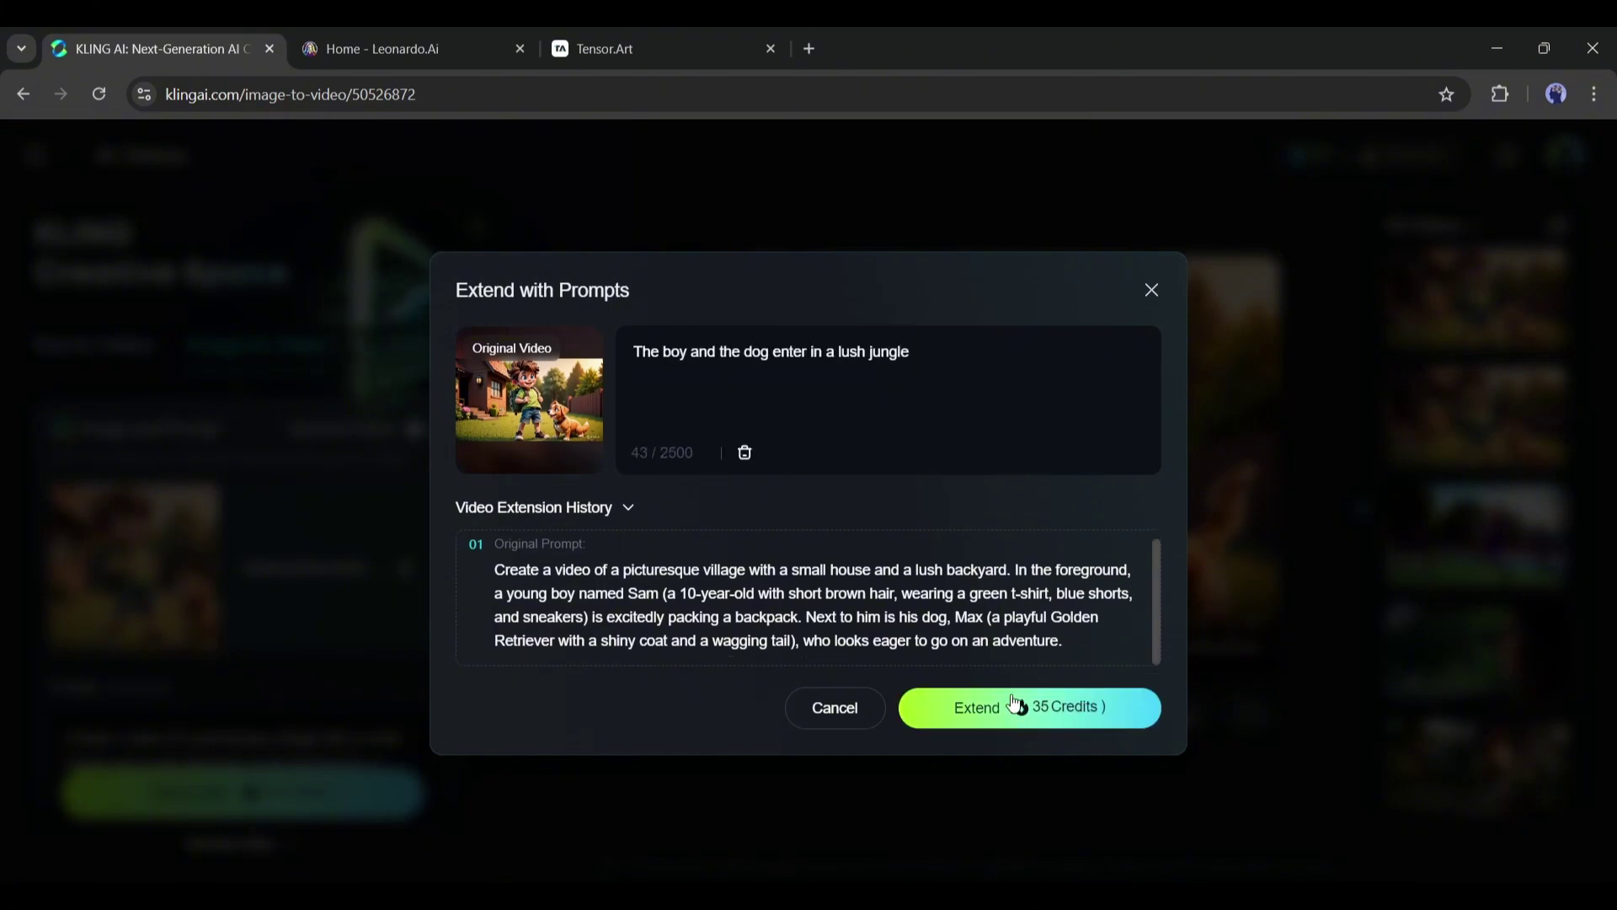
click(1016, 704)
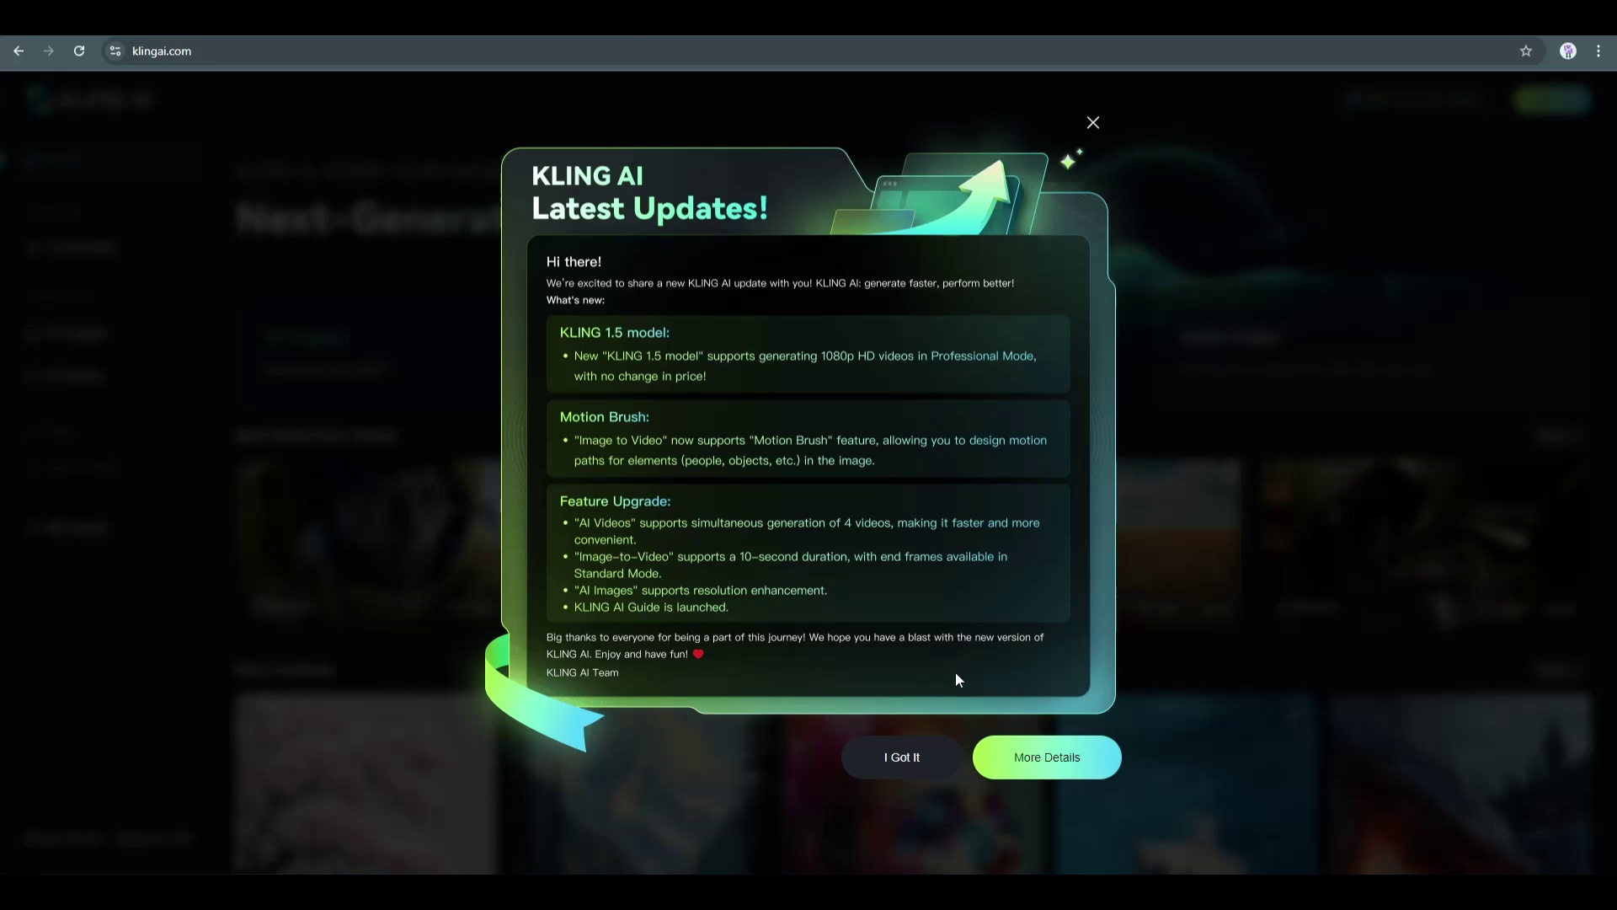
Open More Details on the KLING 1.5 Latest Updates popup and scroll through the release notes.
click(1063, 762)
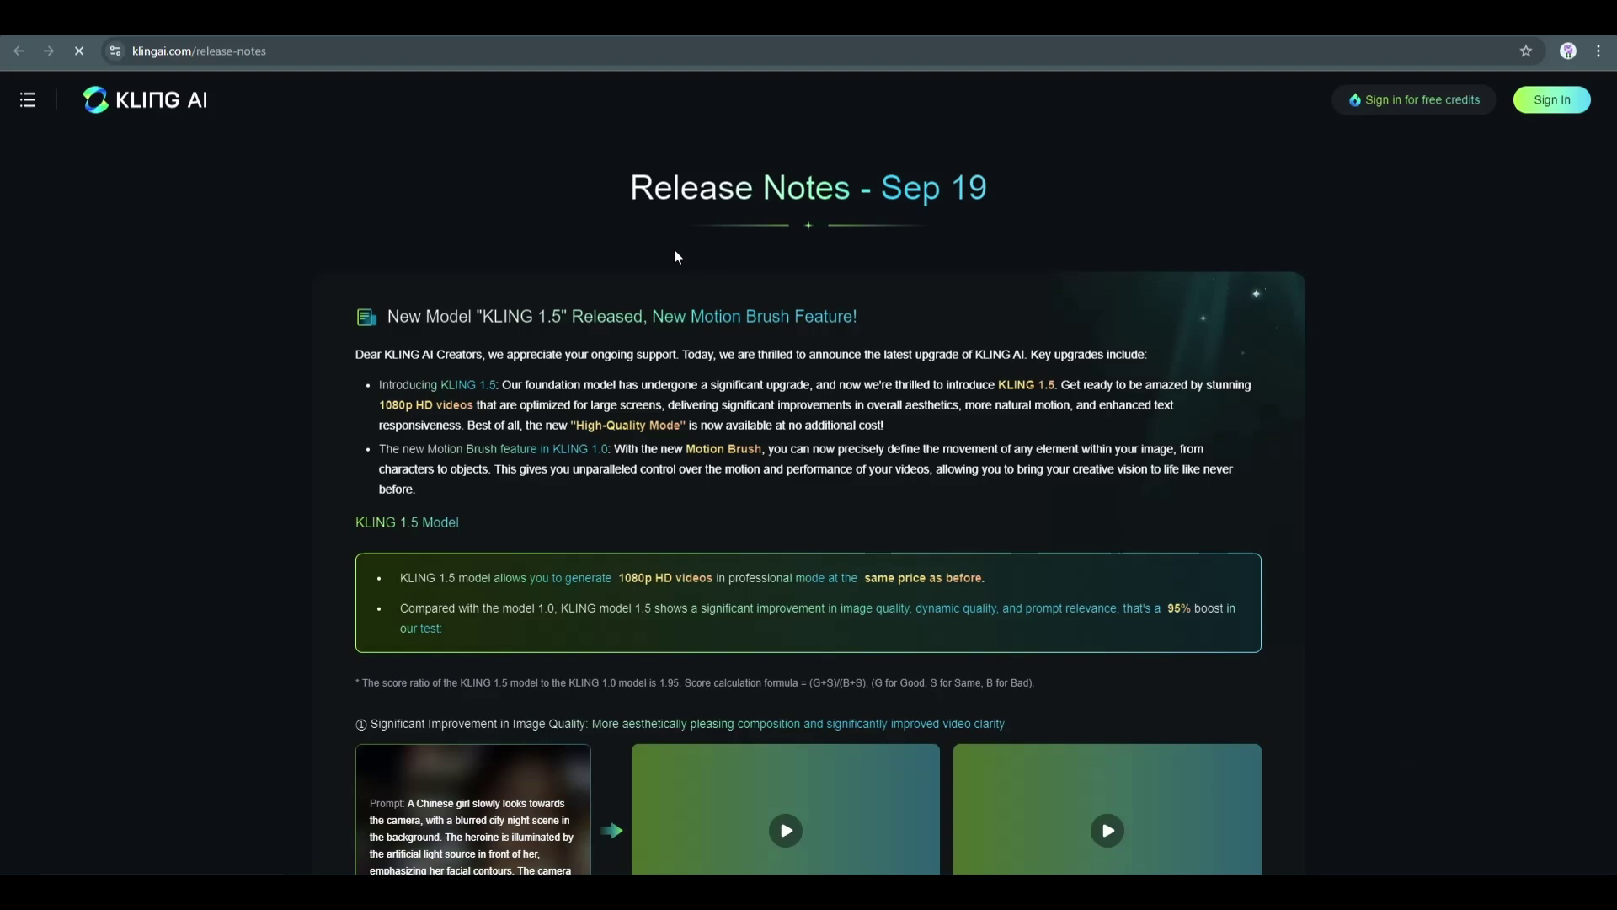
scroll(538, 318, down, 1)
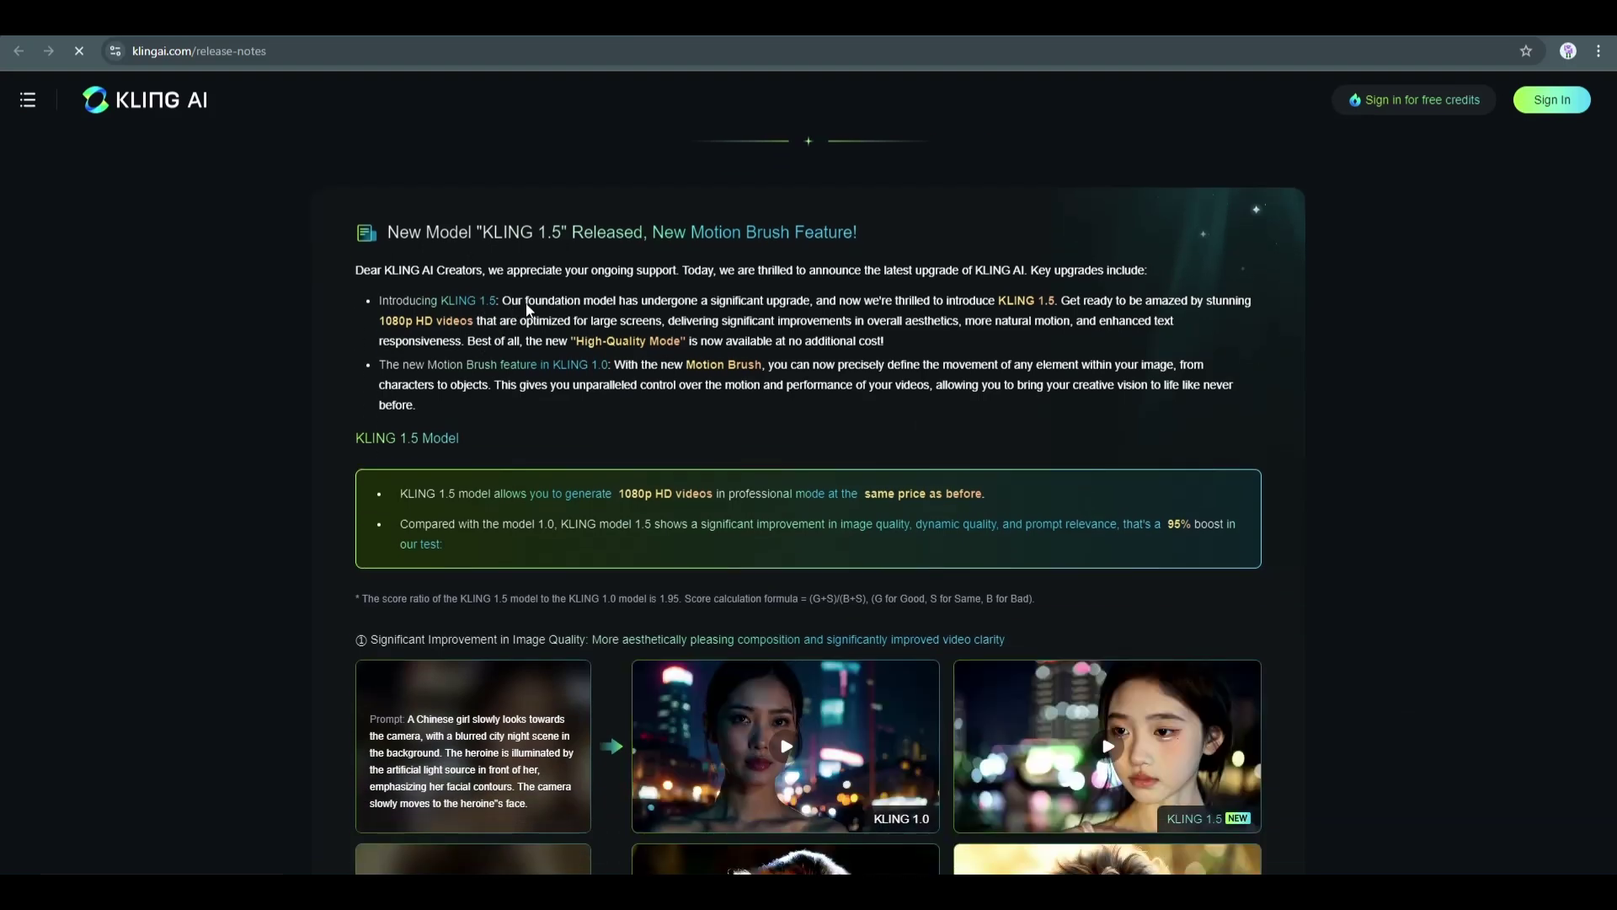
scroll(519, 310, down, 2)
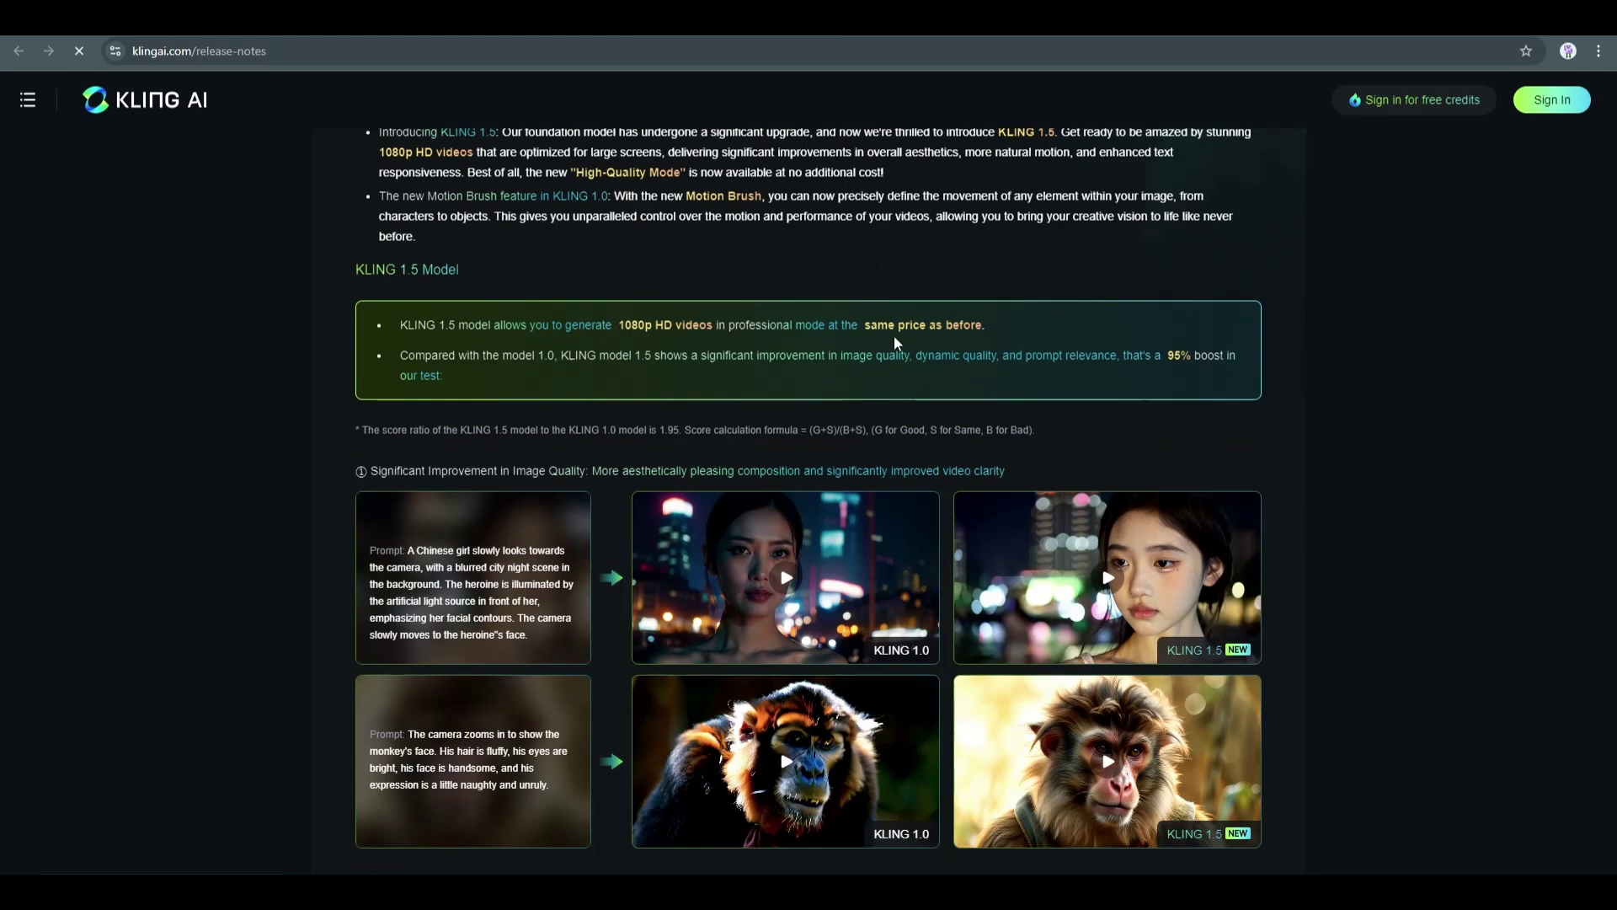
scroll(542, 348, down, 1)
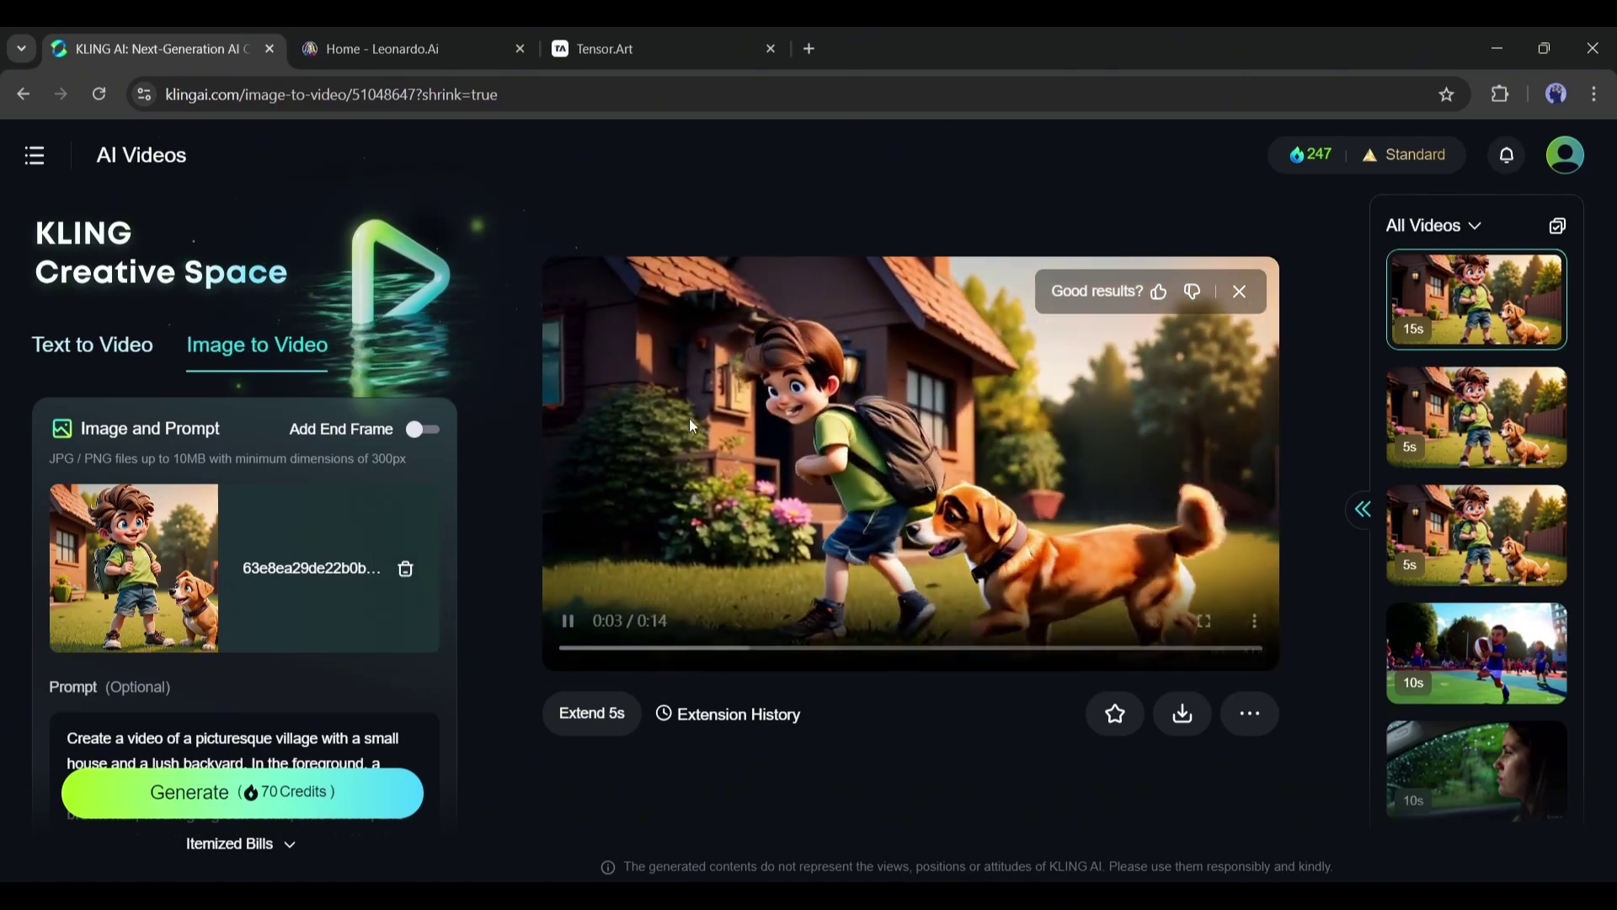
Close the 'Good results?' feedback box over the 15-second extended clip.
click(1239, 291)
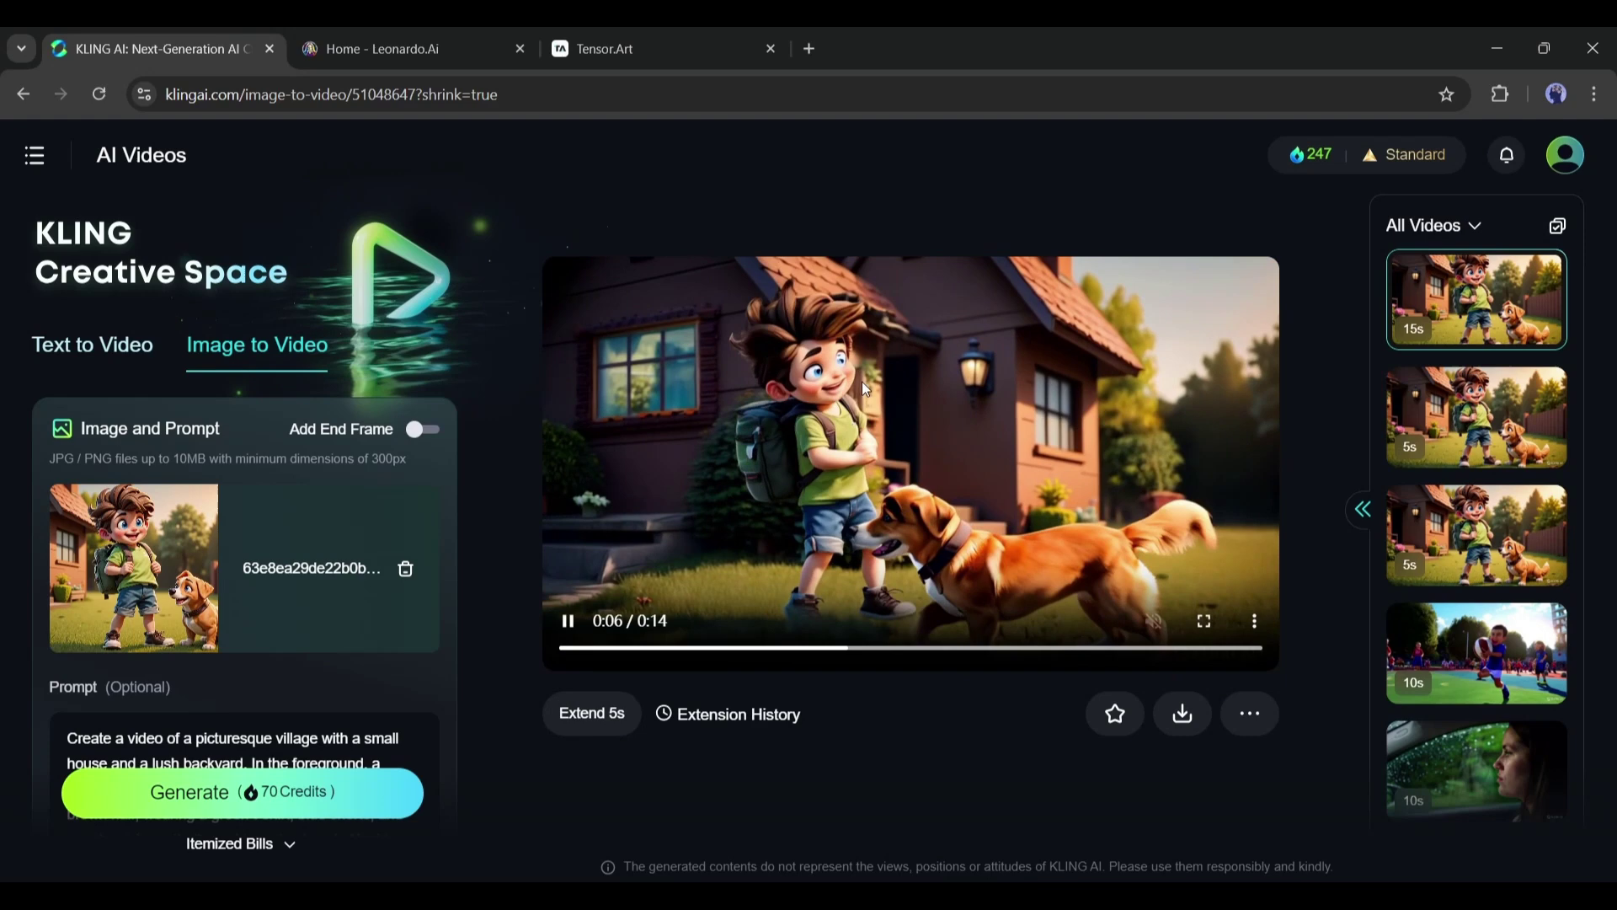